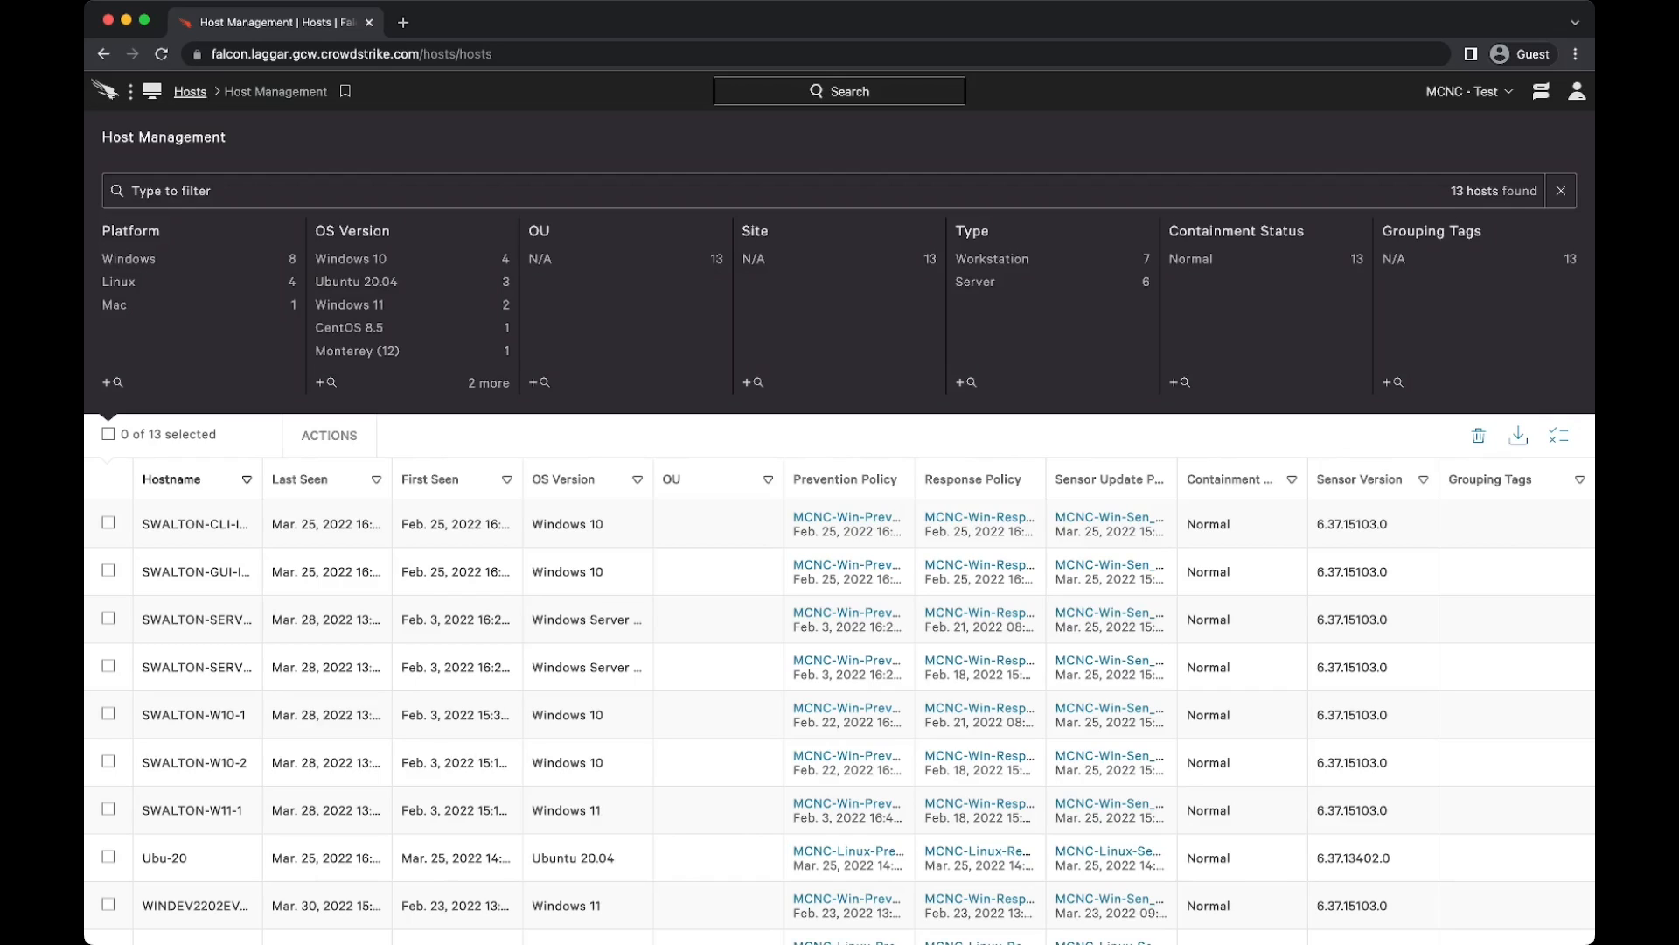
Step: Open Host Management and hide the OU and Containment Status columns in the host table
{"action": "left_click", "coordinate": [105, 90]}
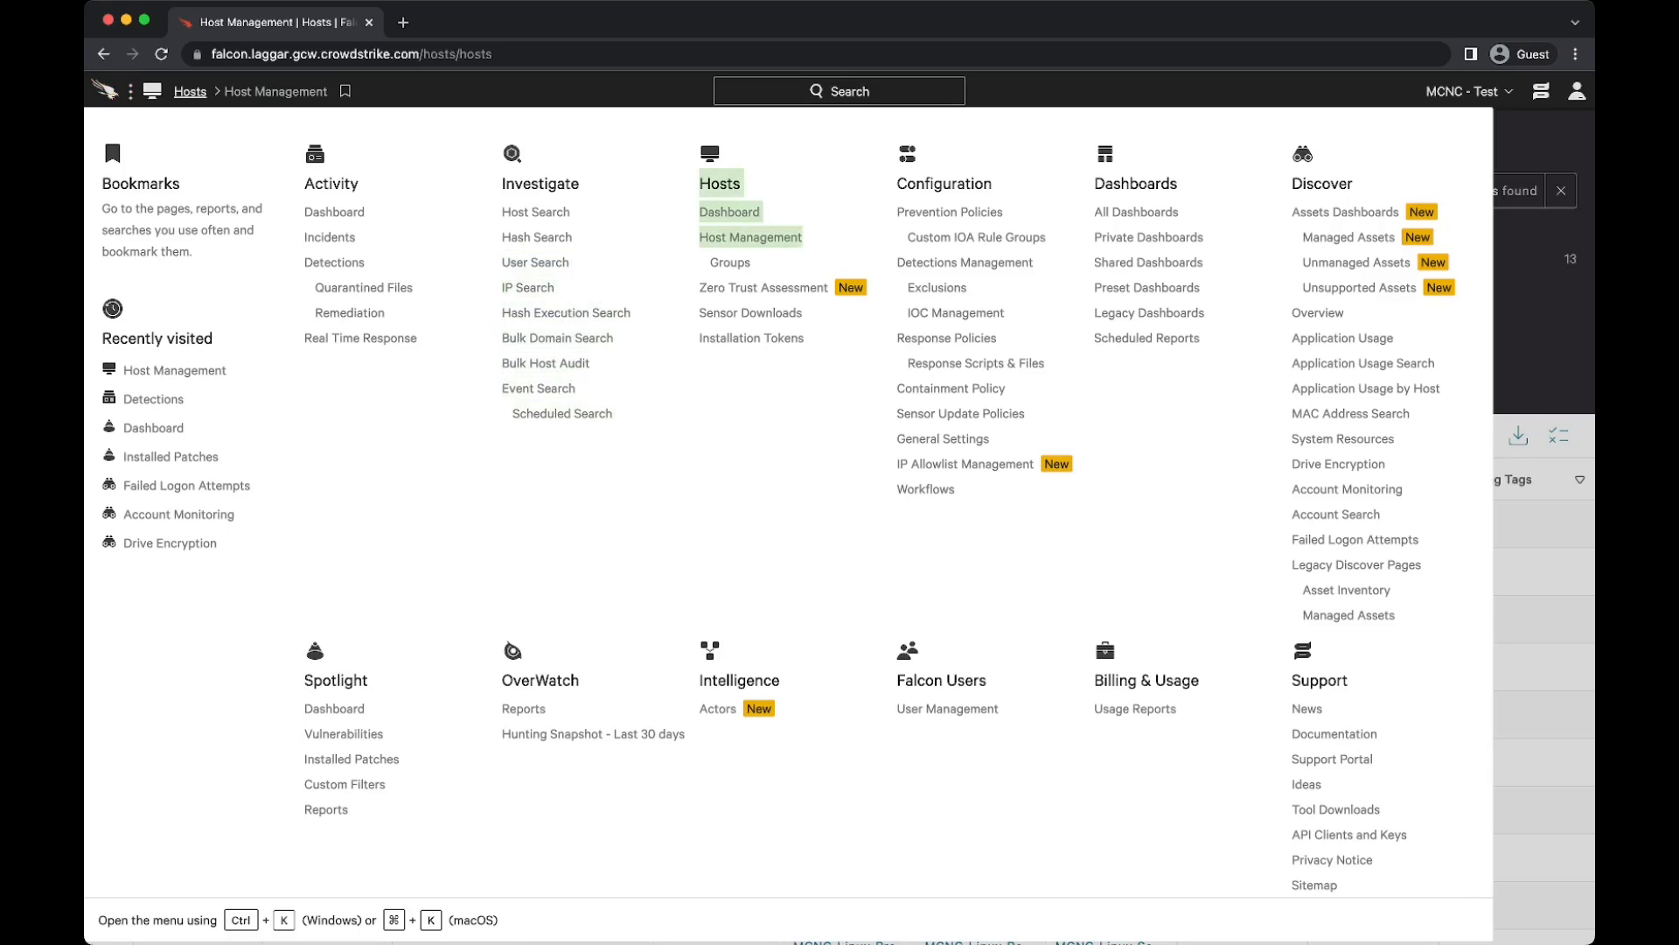
{"action": "left_click", "coordinate": [750, 237]}
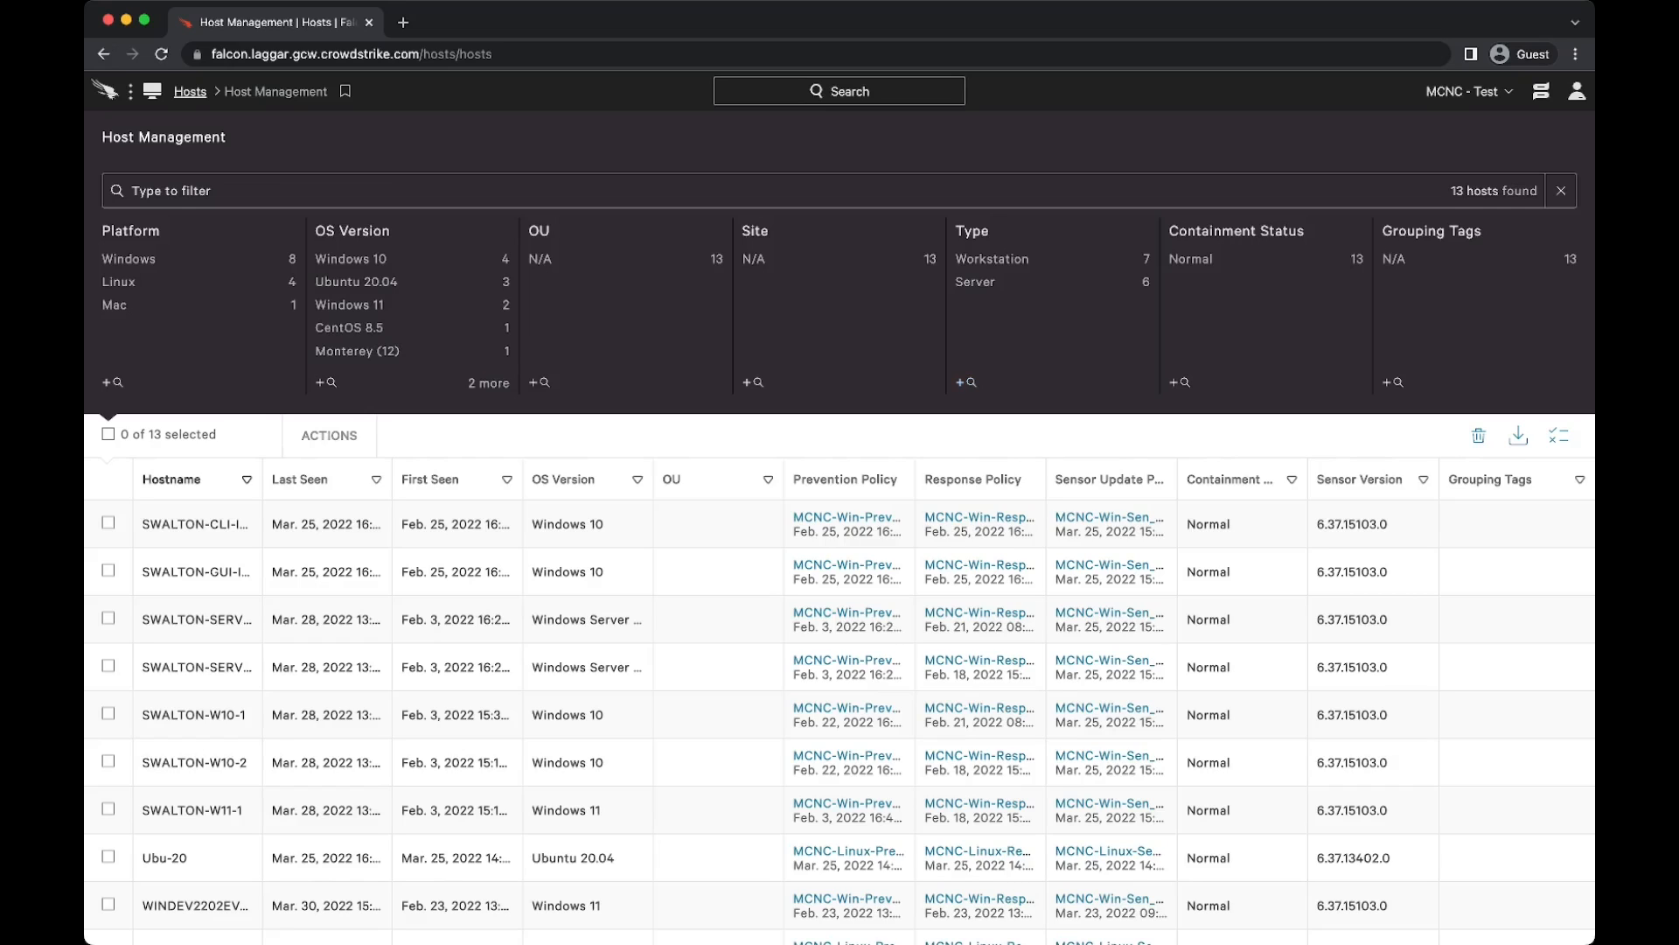
{"action": "left_click", "coordinate": [1559, 435]}
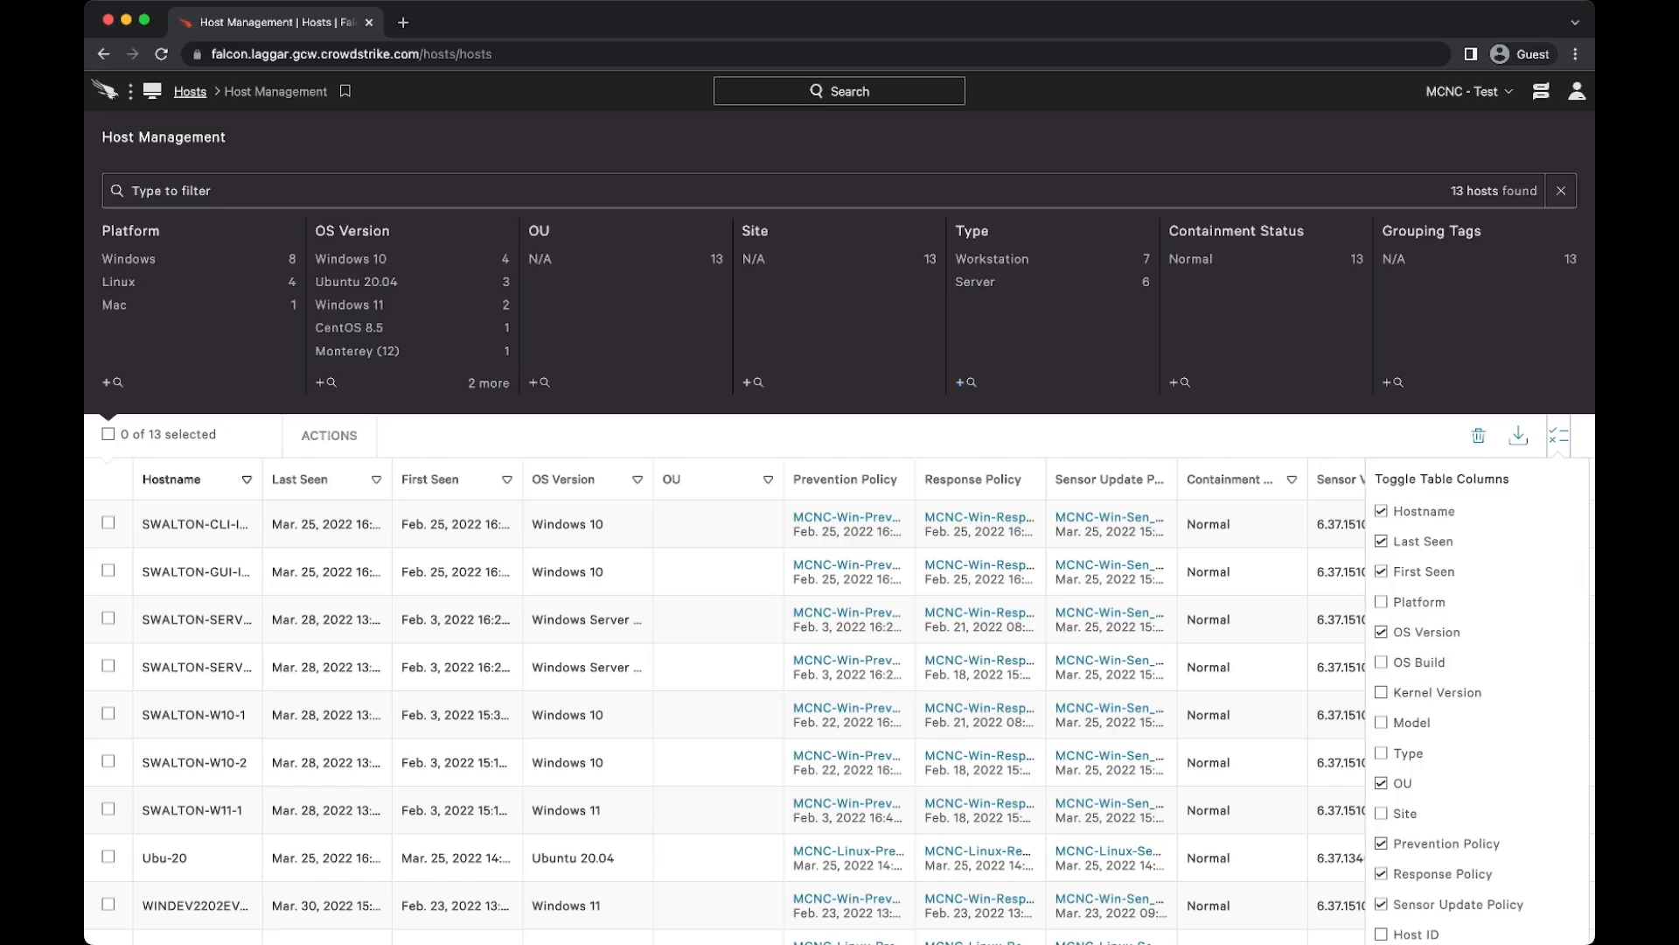
{"action": "left_click", "coordinate": [1382, 783]}
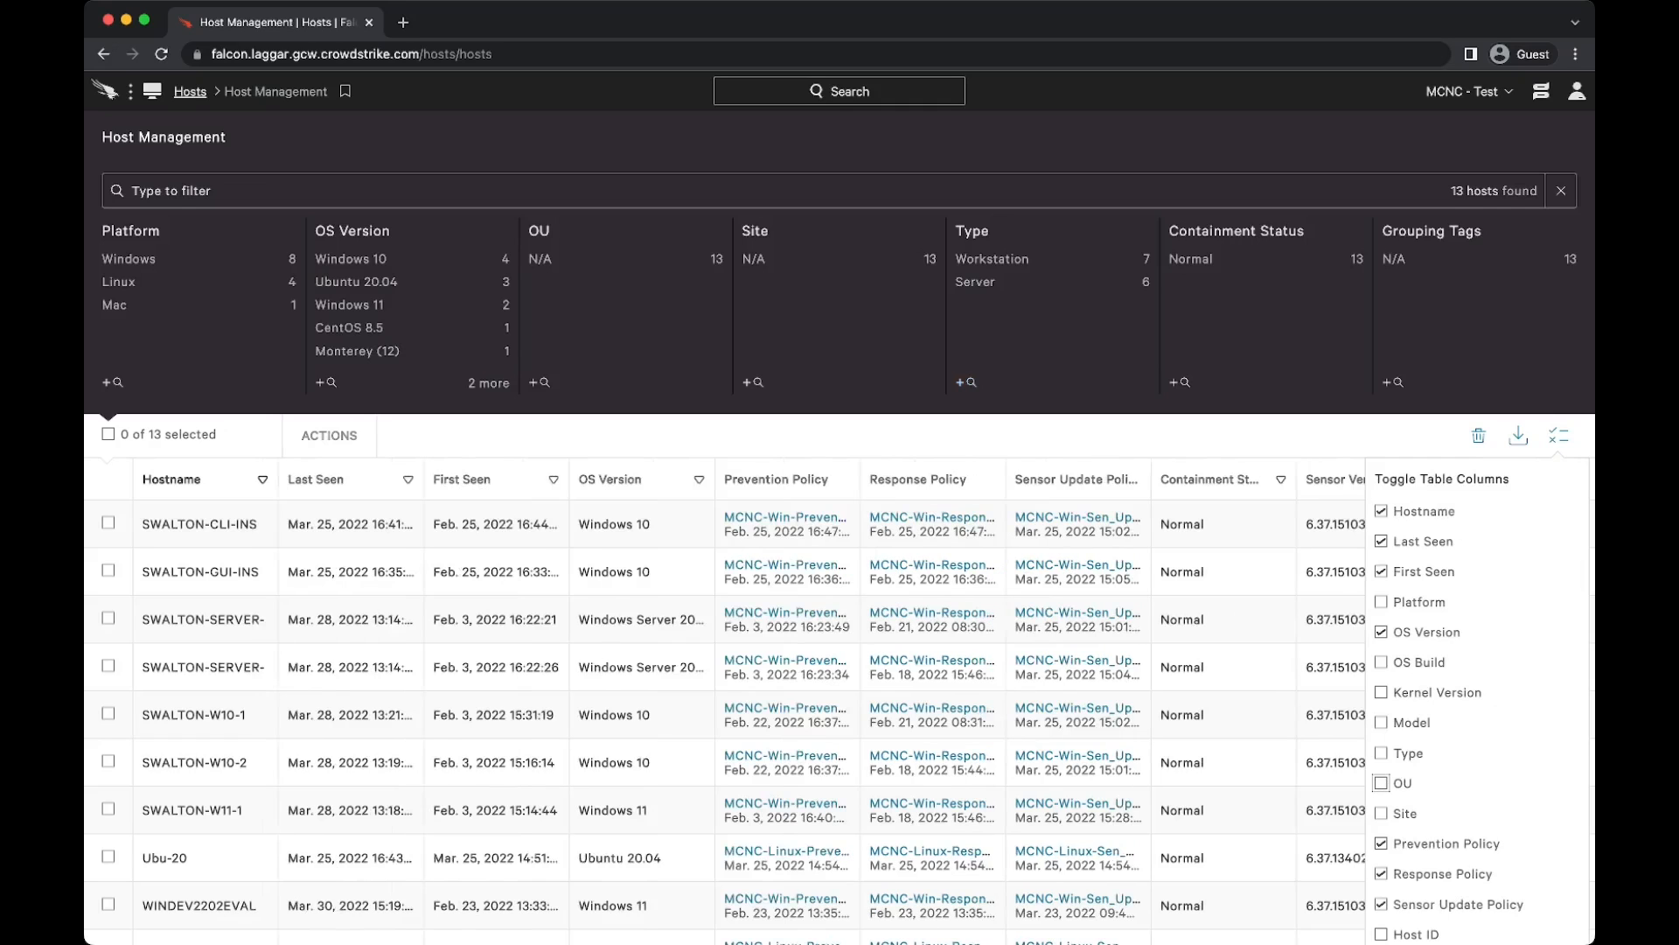
{"action": "scroll", "coordinate": [1382, 783], "scroll_direction": "down", "scroll_amount": 5}
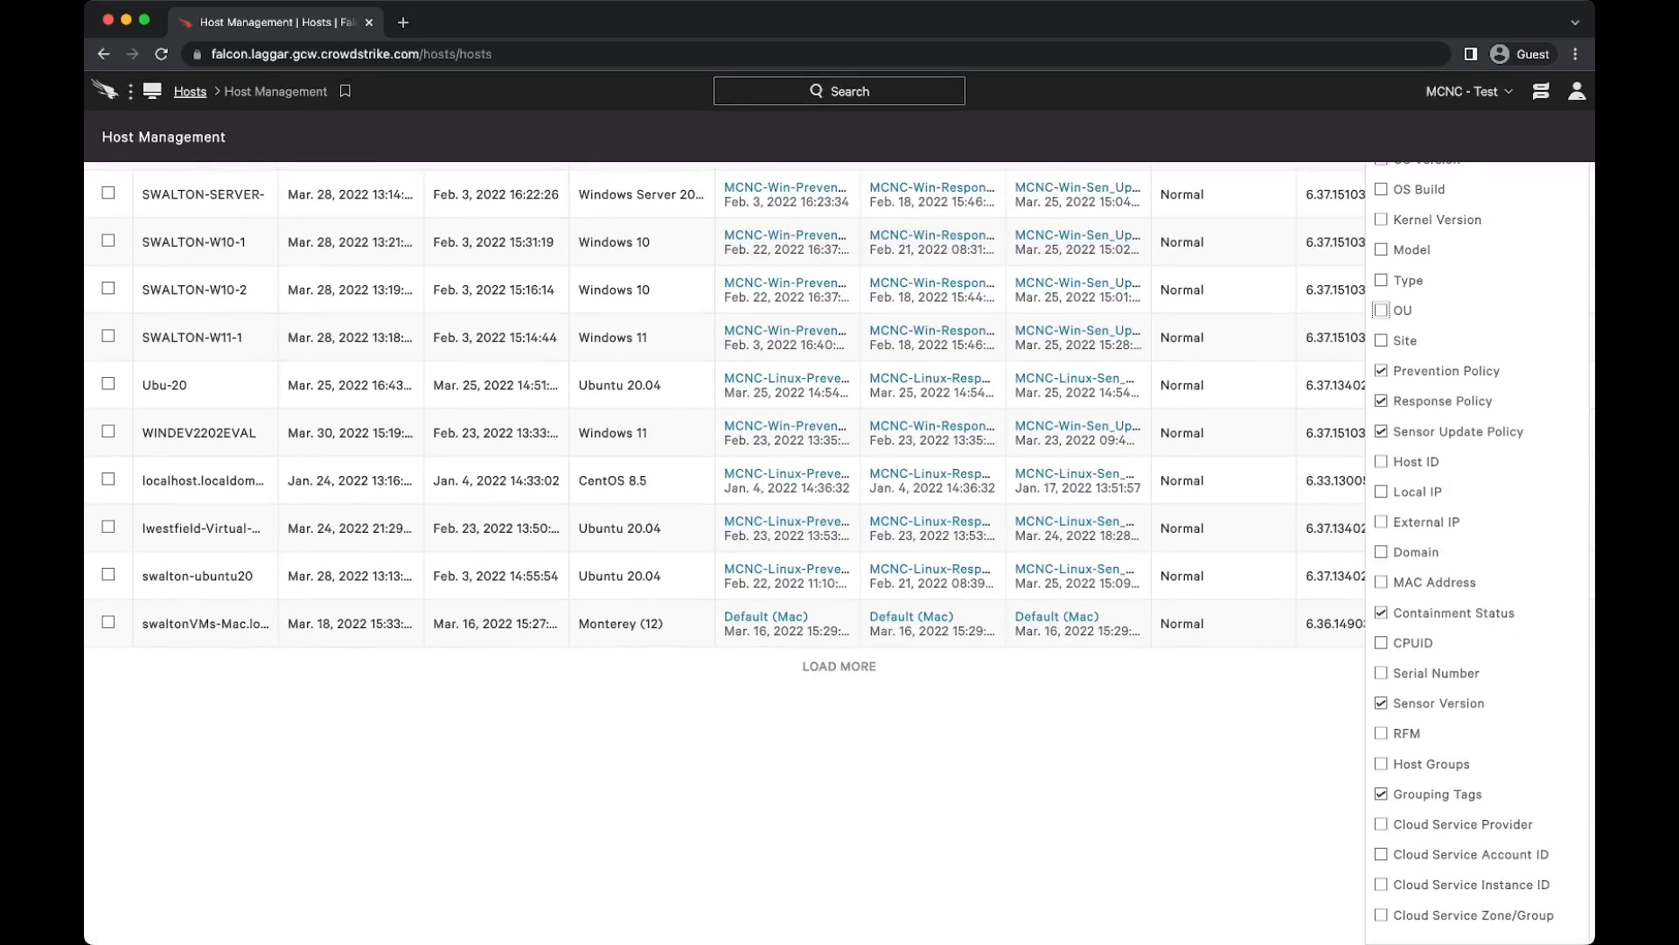
{"action": "left_click", "coordinate": [1382, 793]}
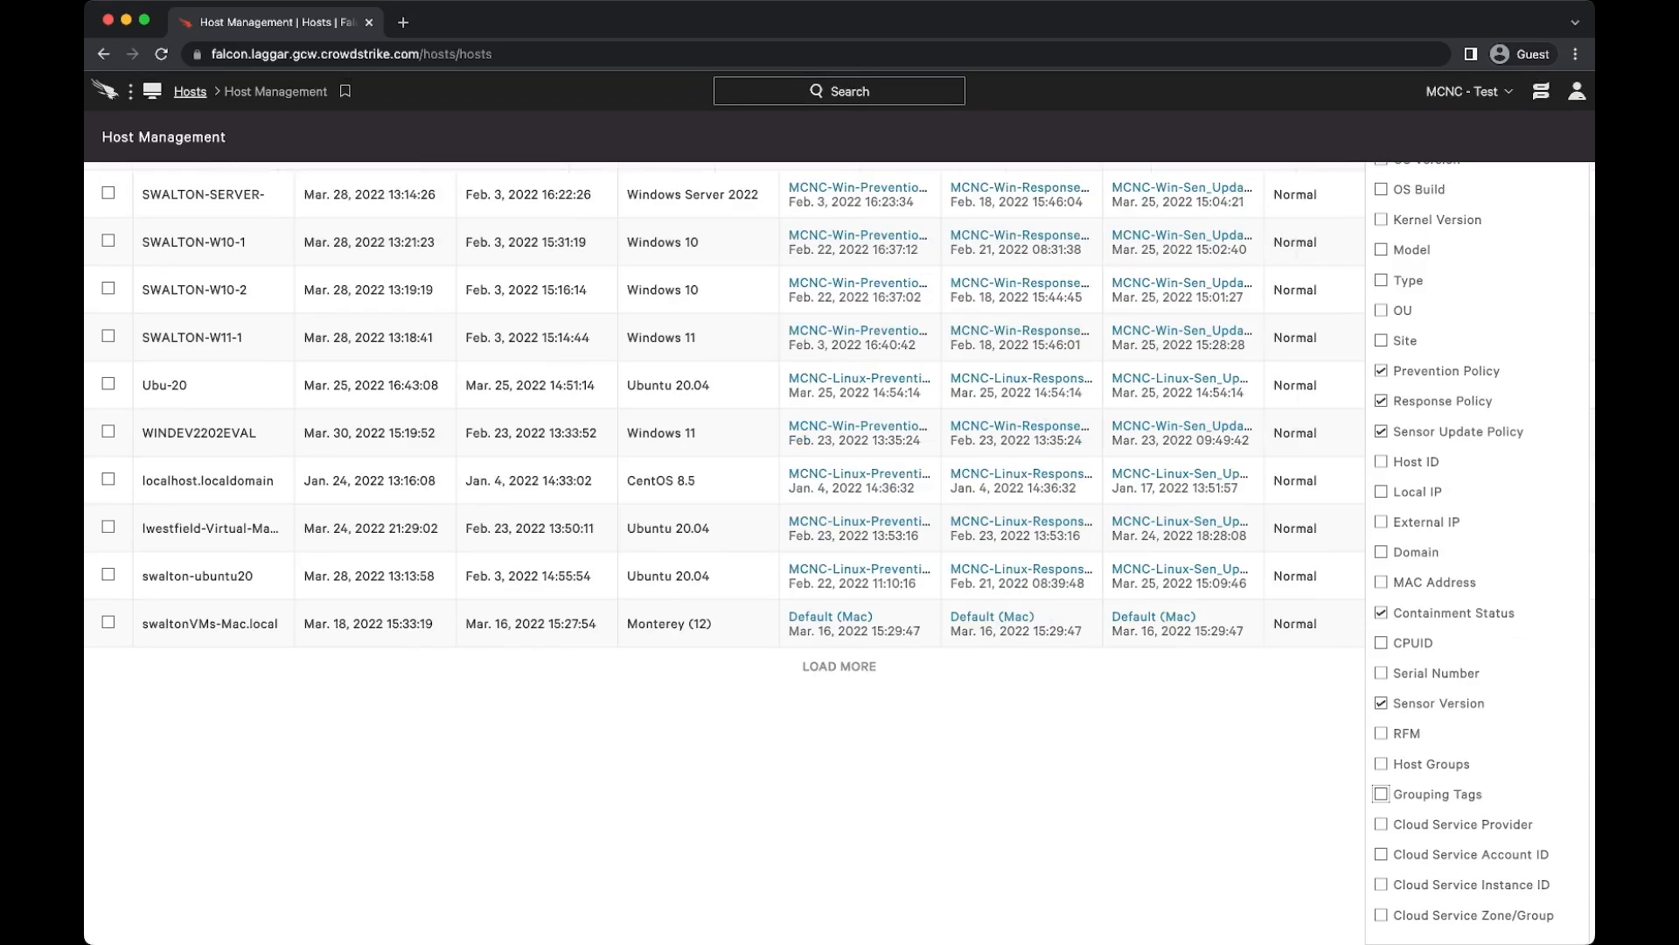
{"action": "left_click", "coordinate": [1381, 794]}
{"action": "left_click", "coordinate": [1381, 612]}
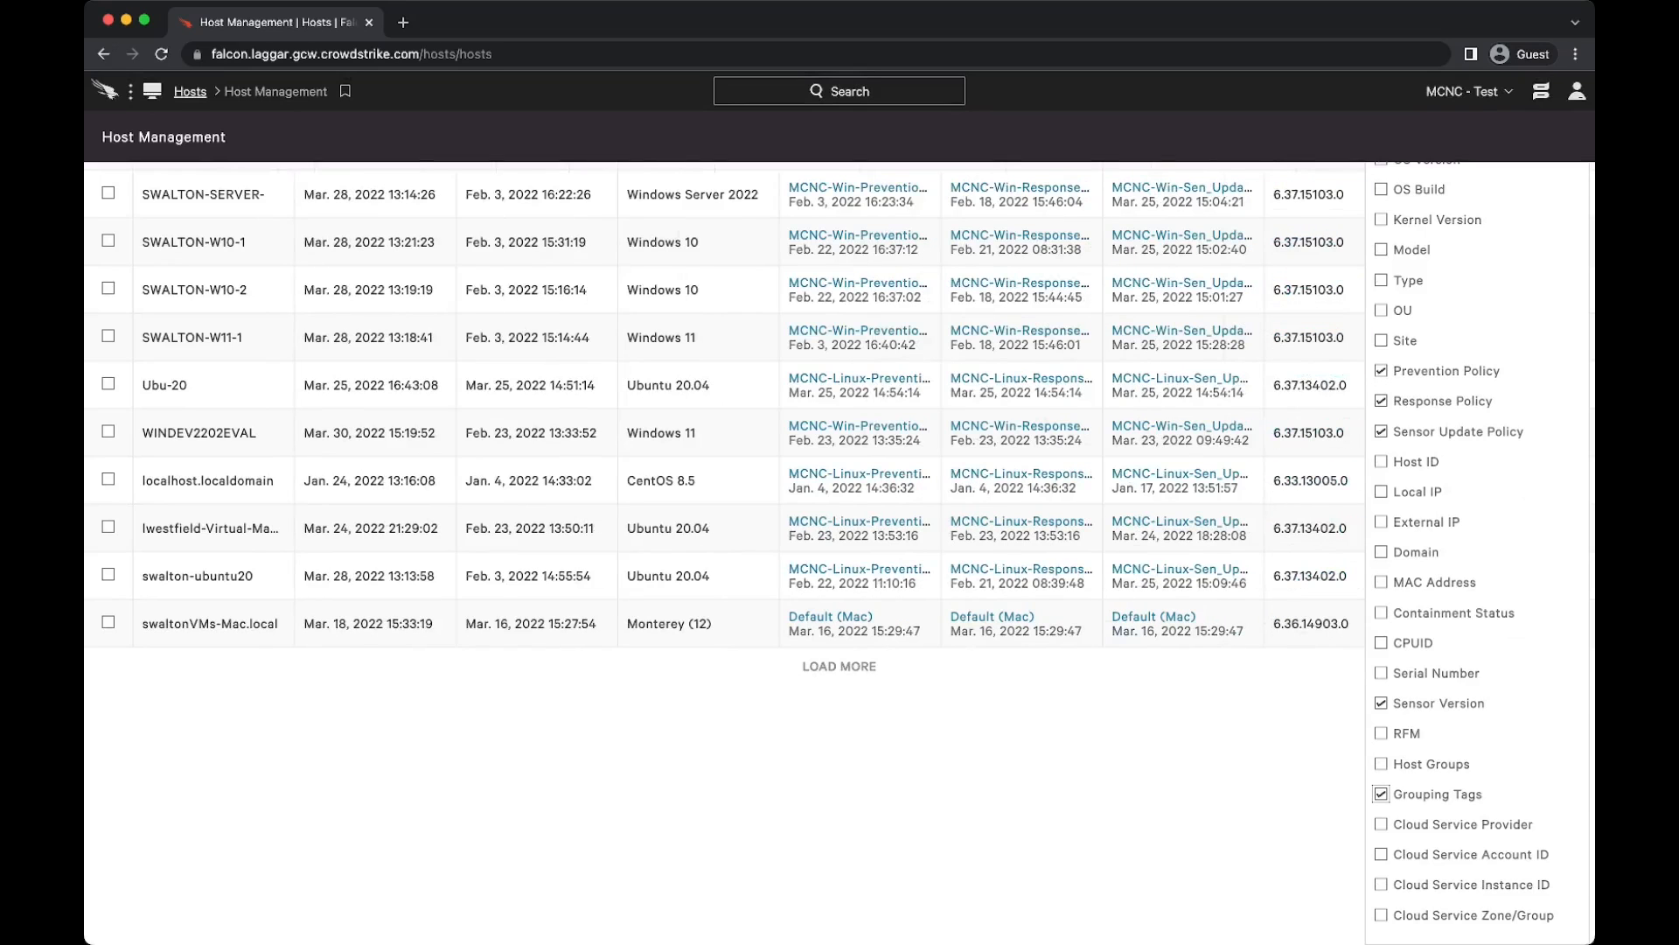
{"action": "left_click", "coordinate": [1225, 741]}
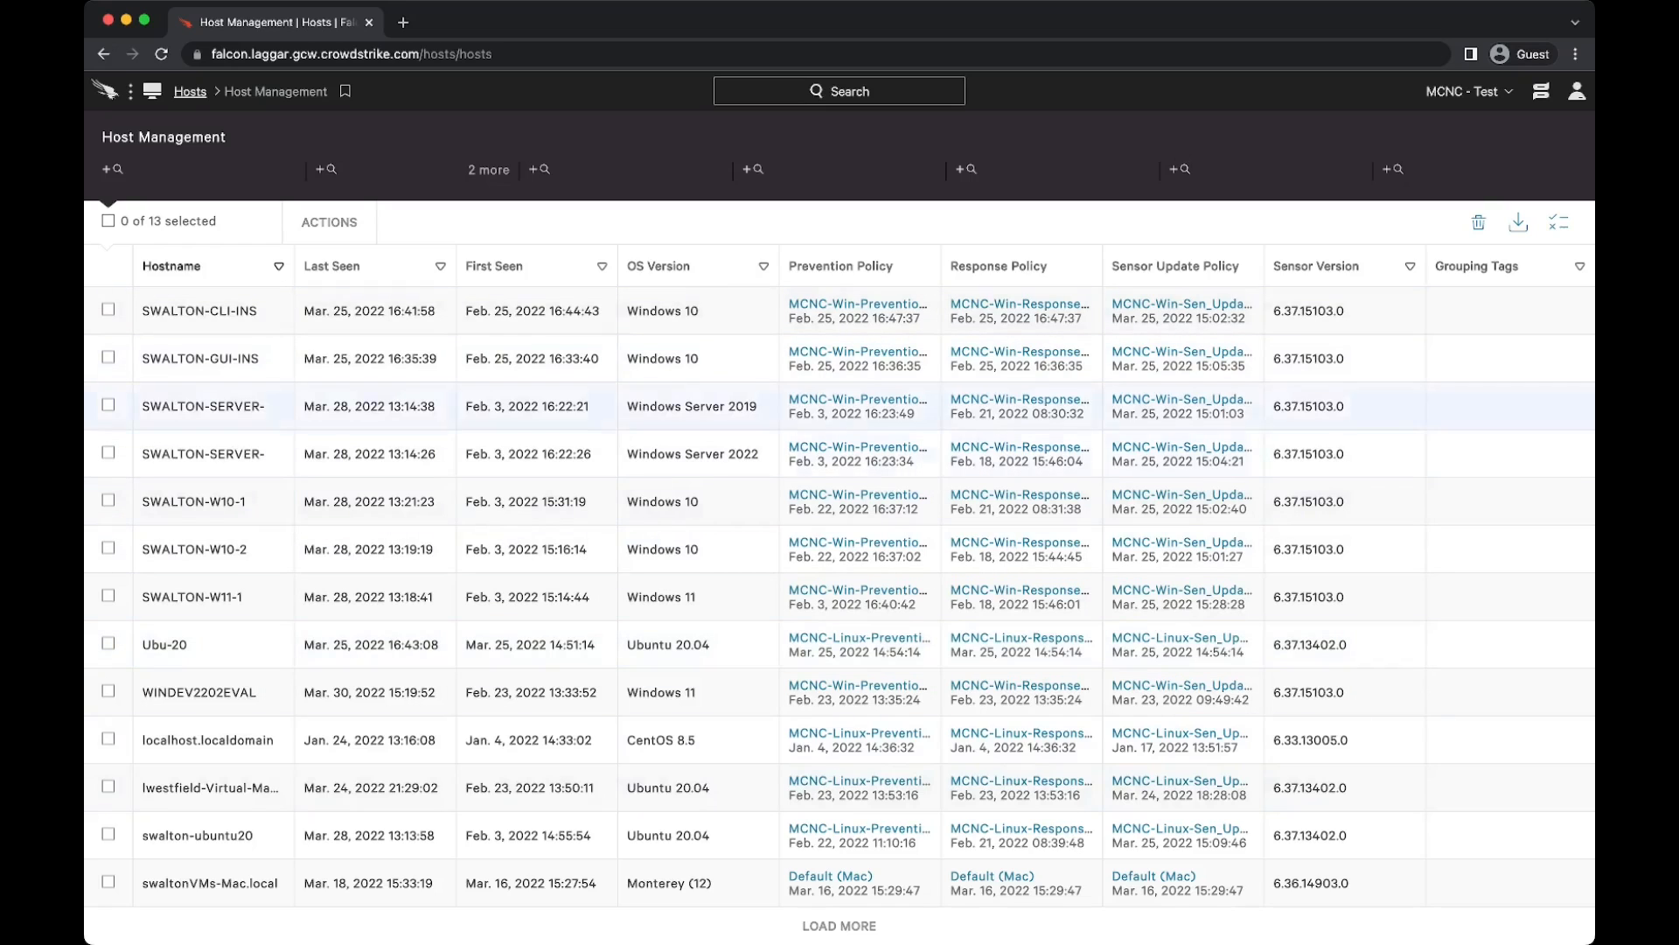
{"action": "left_click", "coordinate": [1559, 222]}
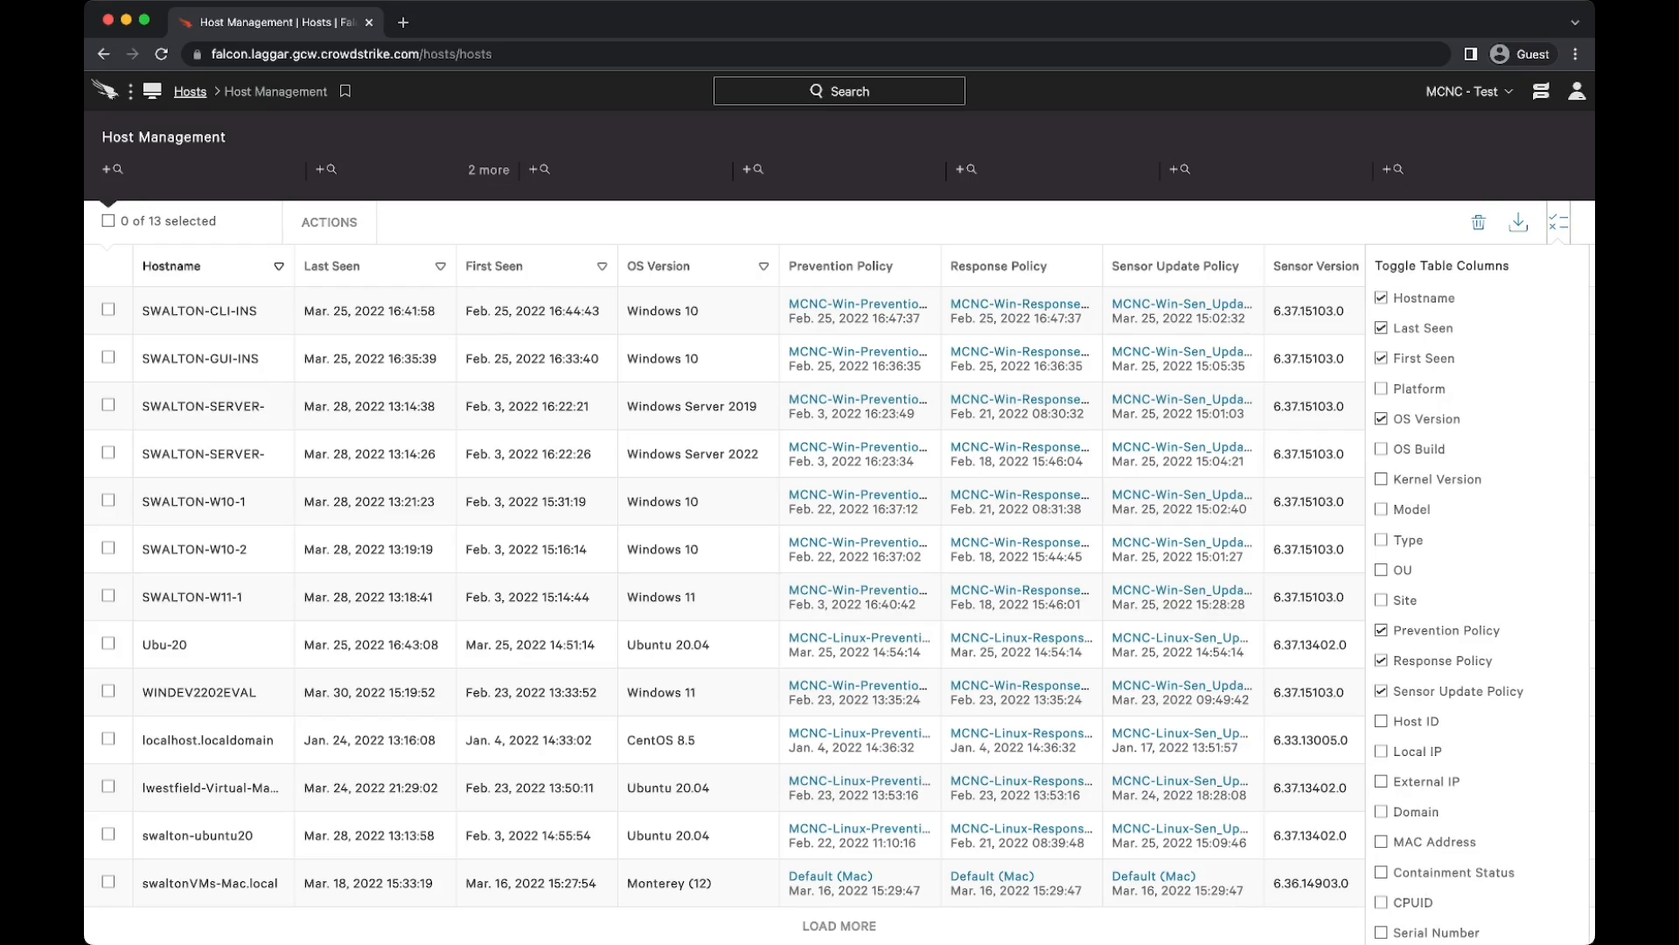
{"action": "left_click", "coordinate": [1559, 222]}
Step: Add the Falcon grouping tag CLI-Install to the host whose name ends in CLI-INS
{"action": "scroll", "coordinate": [540, 382], "scroll_direction": "up", "scroll_amount": 3}
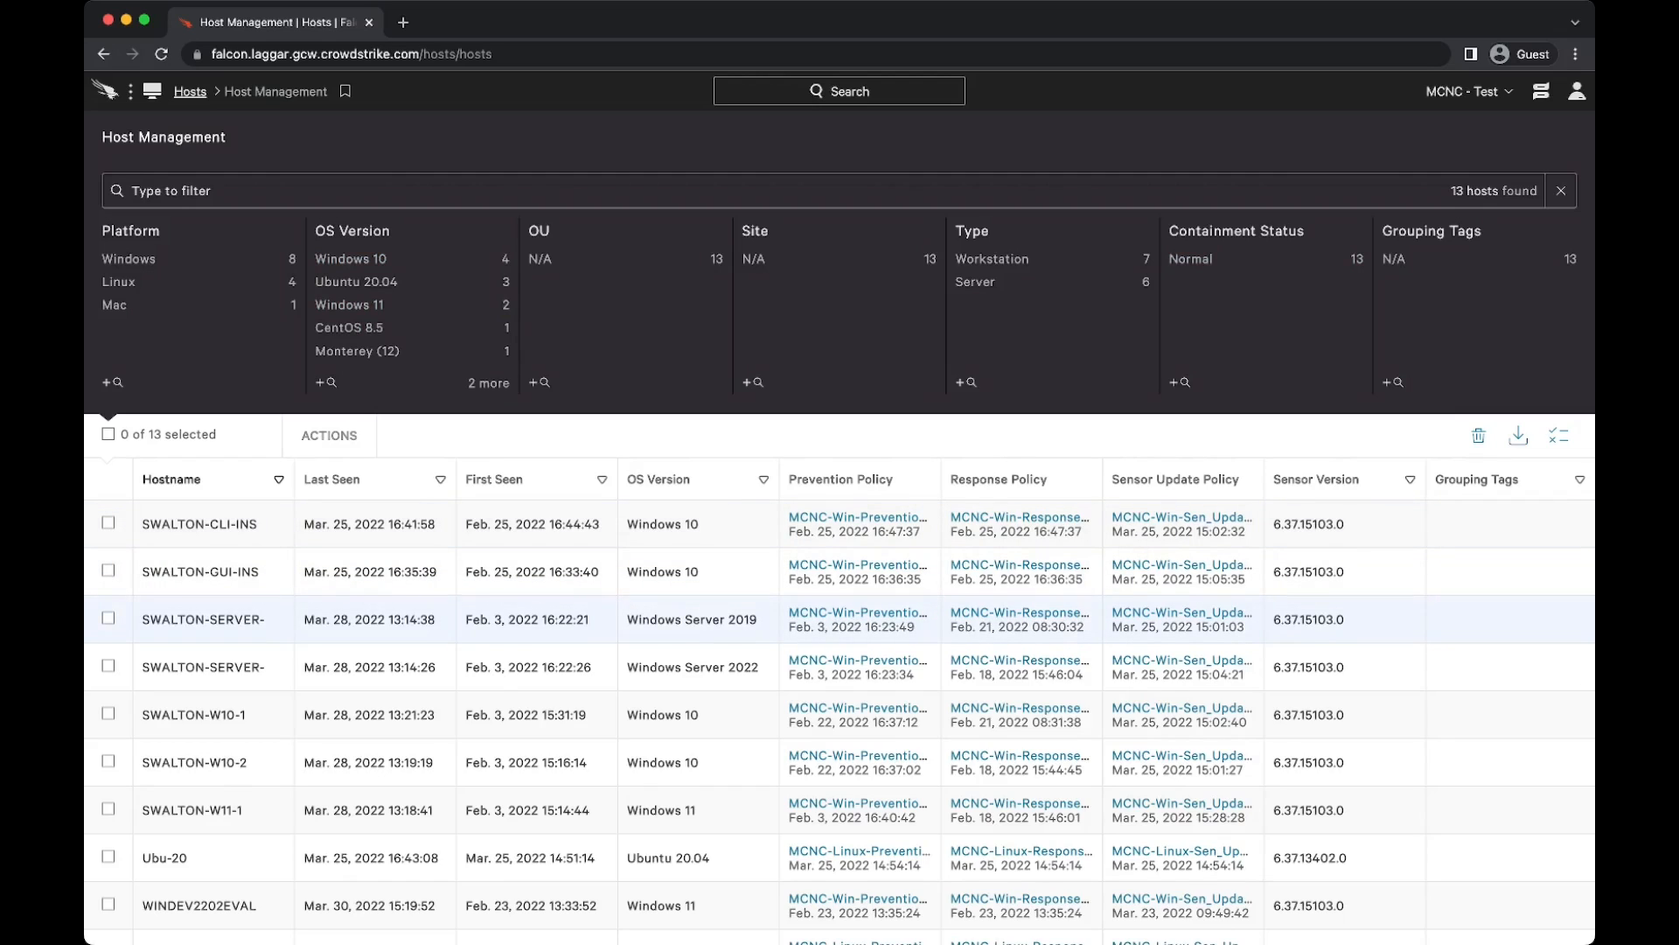
{"action": "left_click", "coordinate": [107, 522]}
{"action": "left_click", "coordinate": [329, 435]}
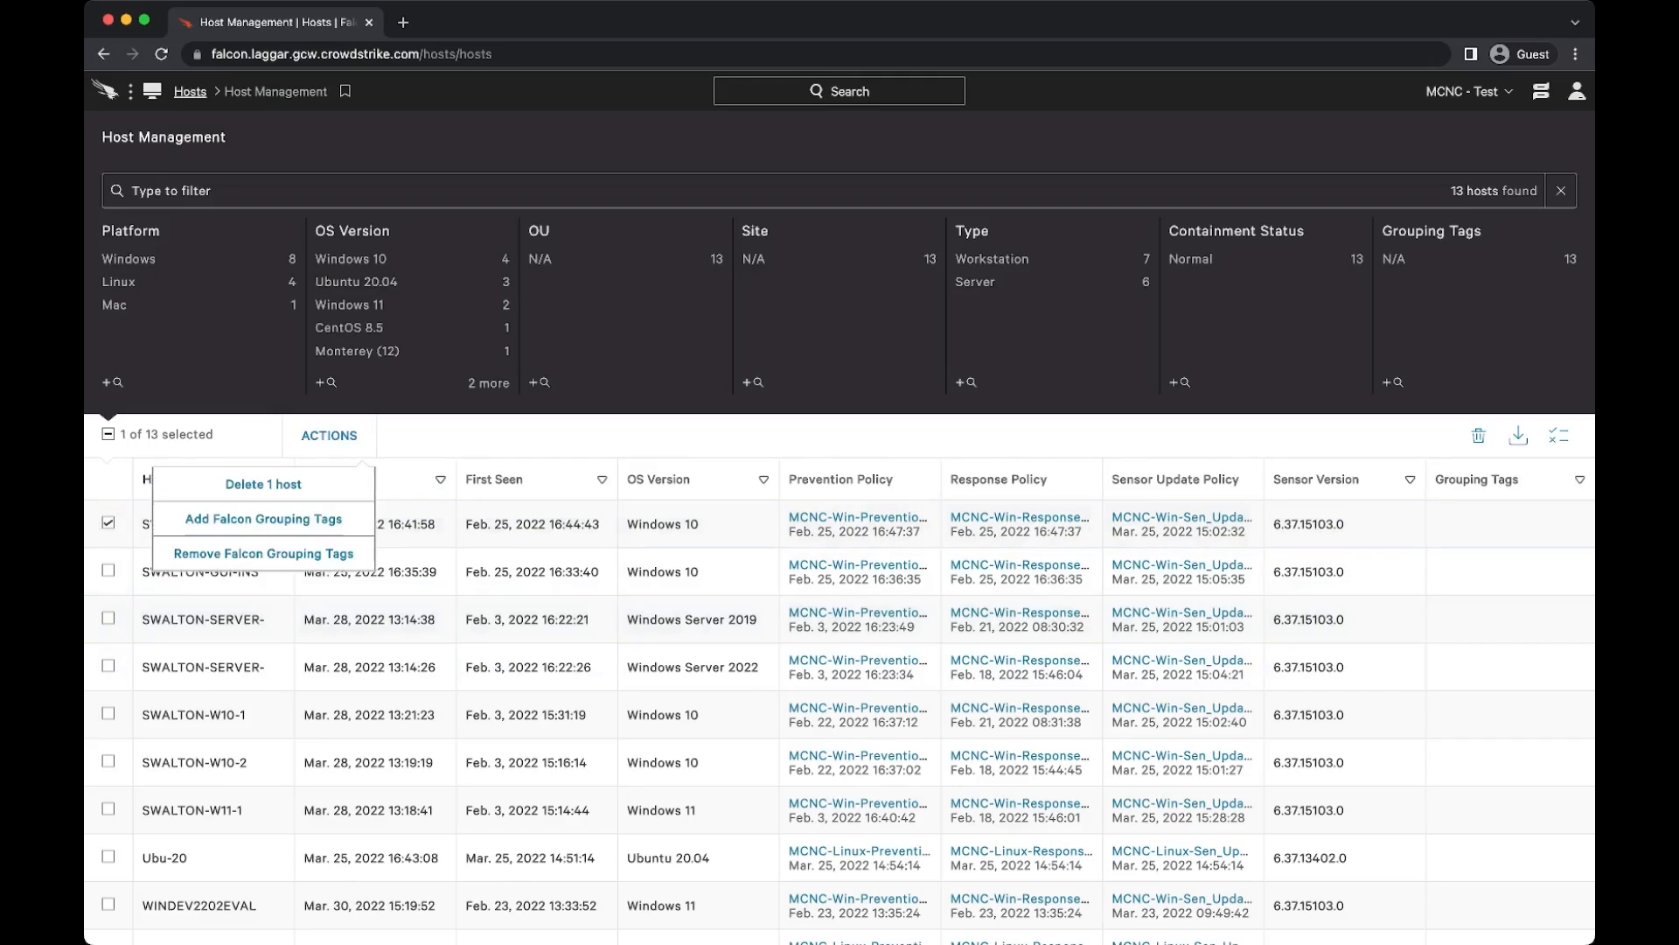
{"action": "left_click", "coordinate": [263, 518]}
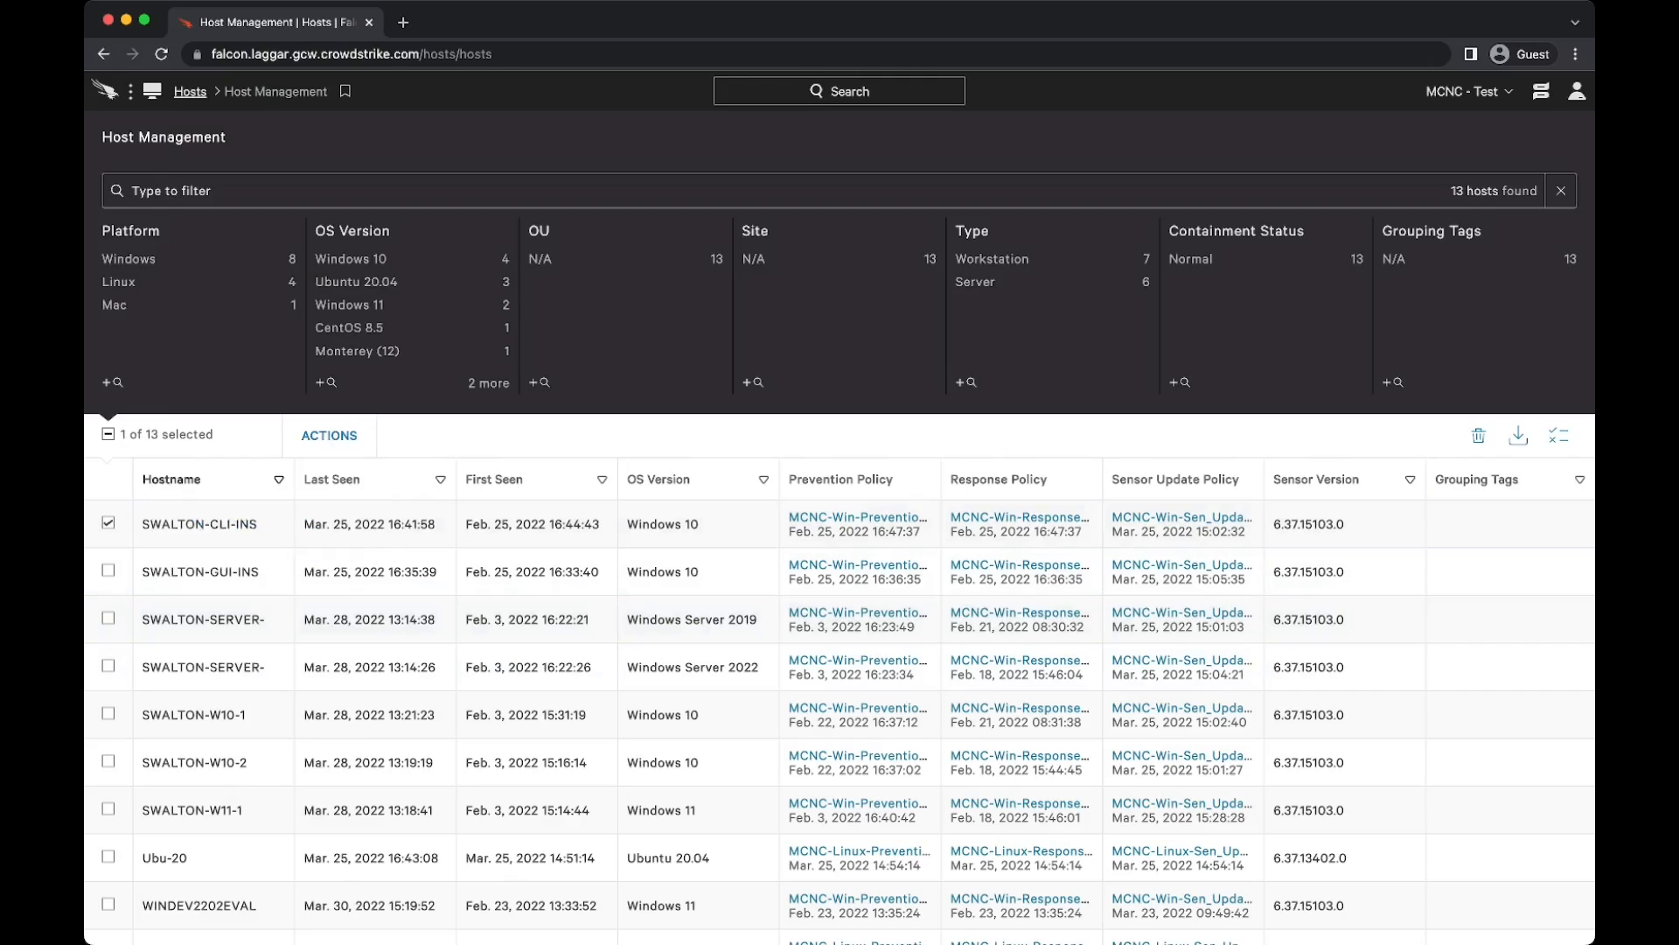
{"action": "left_click", "coordinate": [329, 435]}
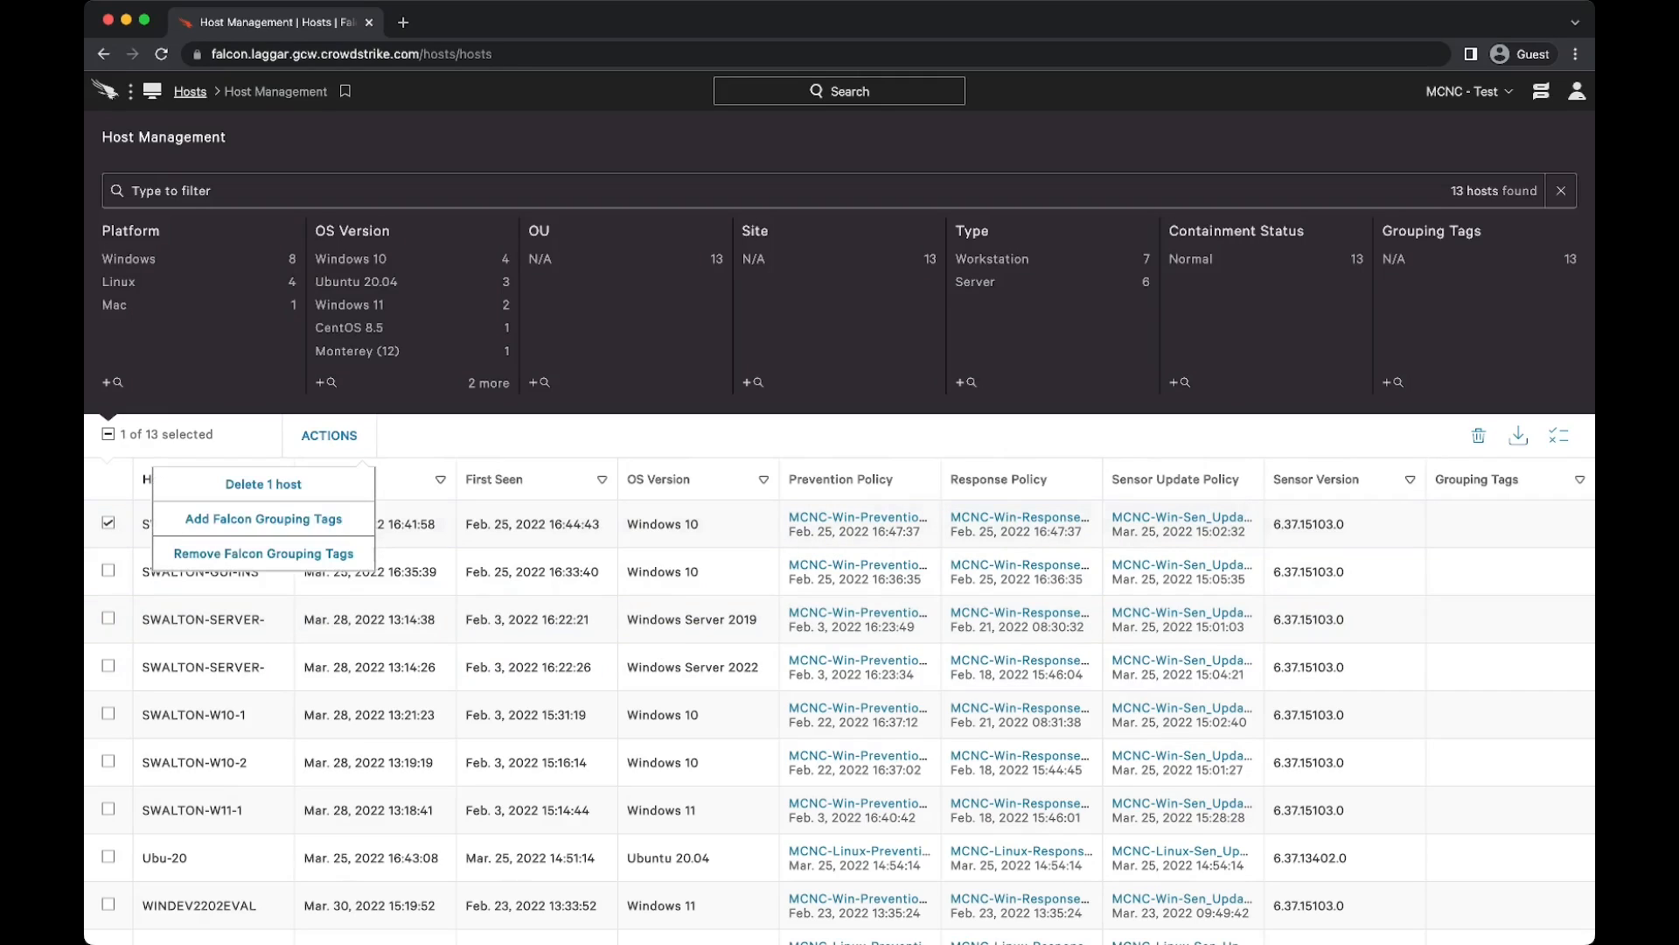
{"action": "left_click", "coordinate": [262, 516]}
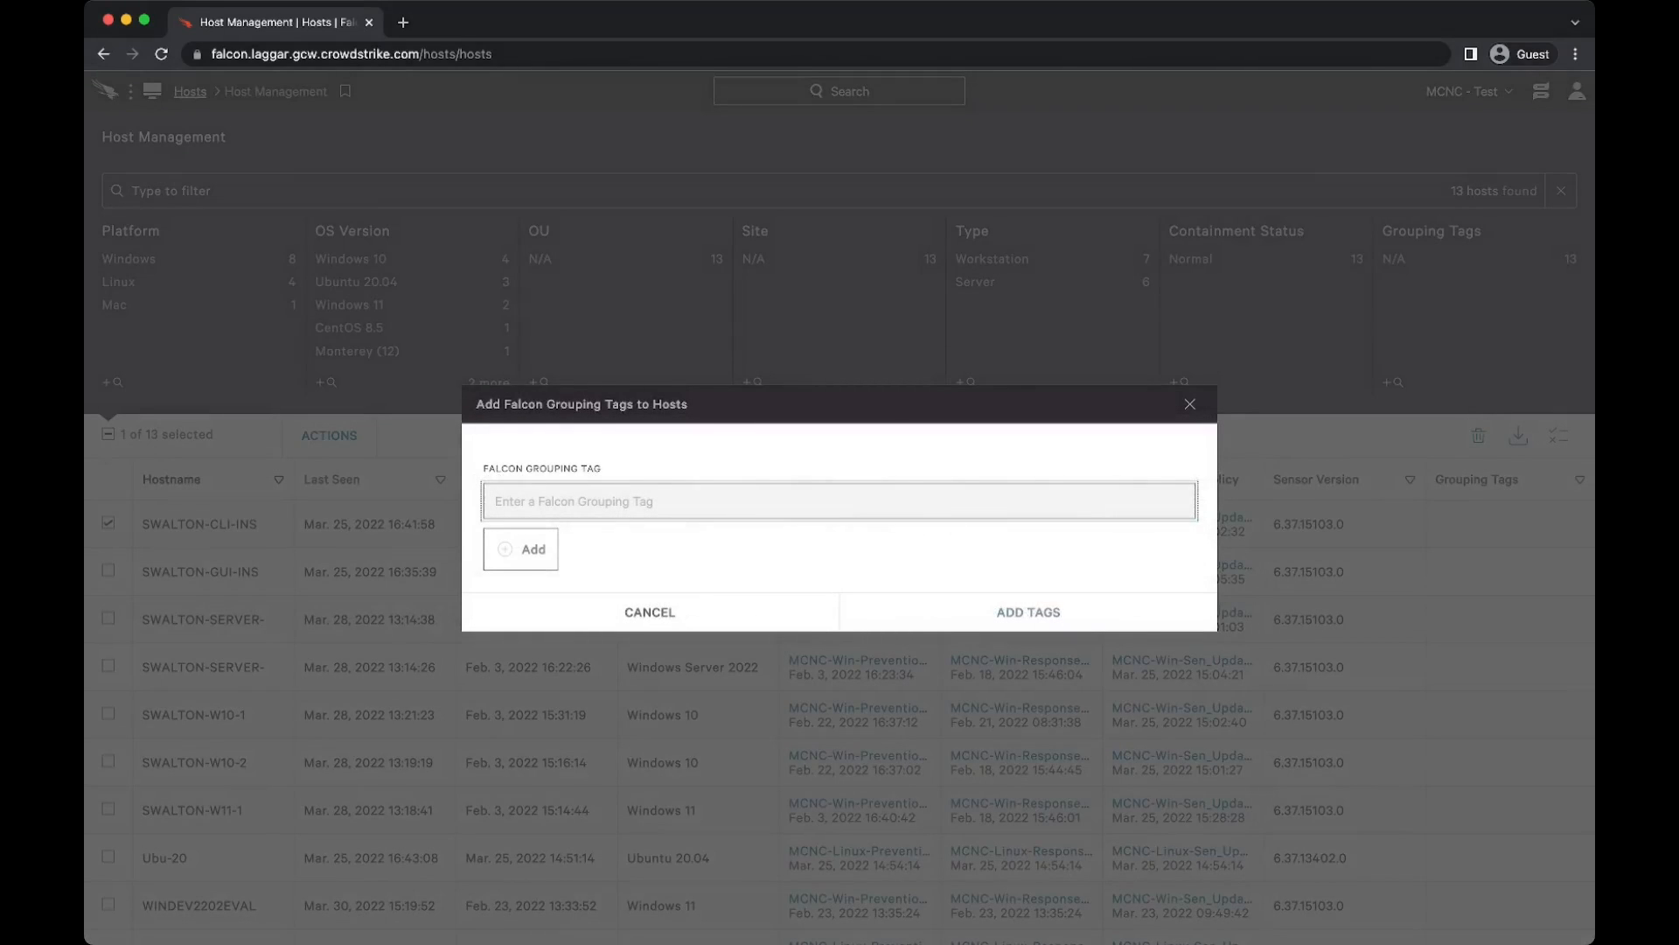
{"action": "type", "text": "CLI-Install"}
{"action": "left_click", "coordinate": [522, 549]}
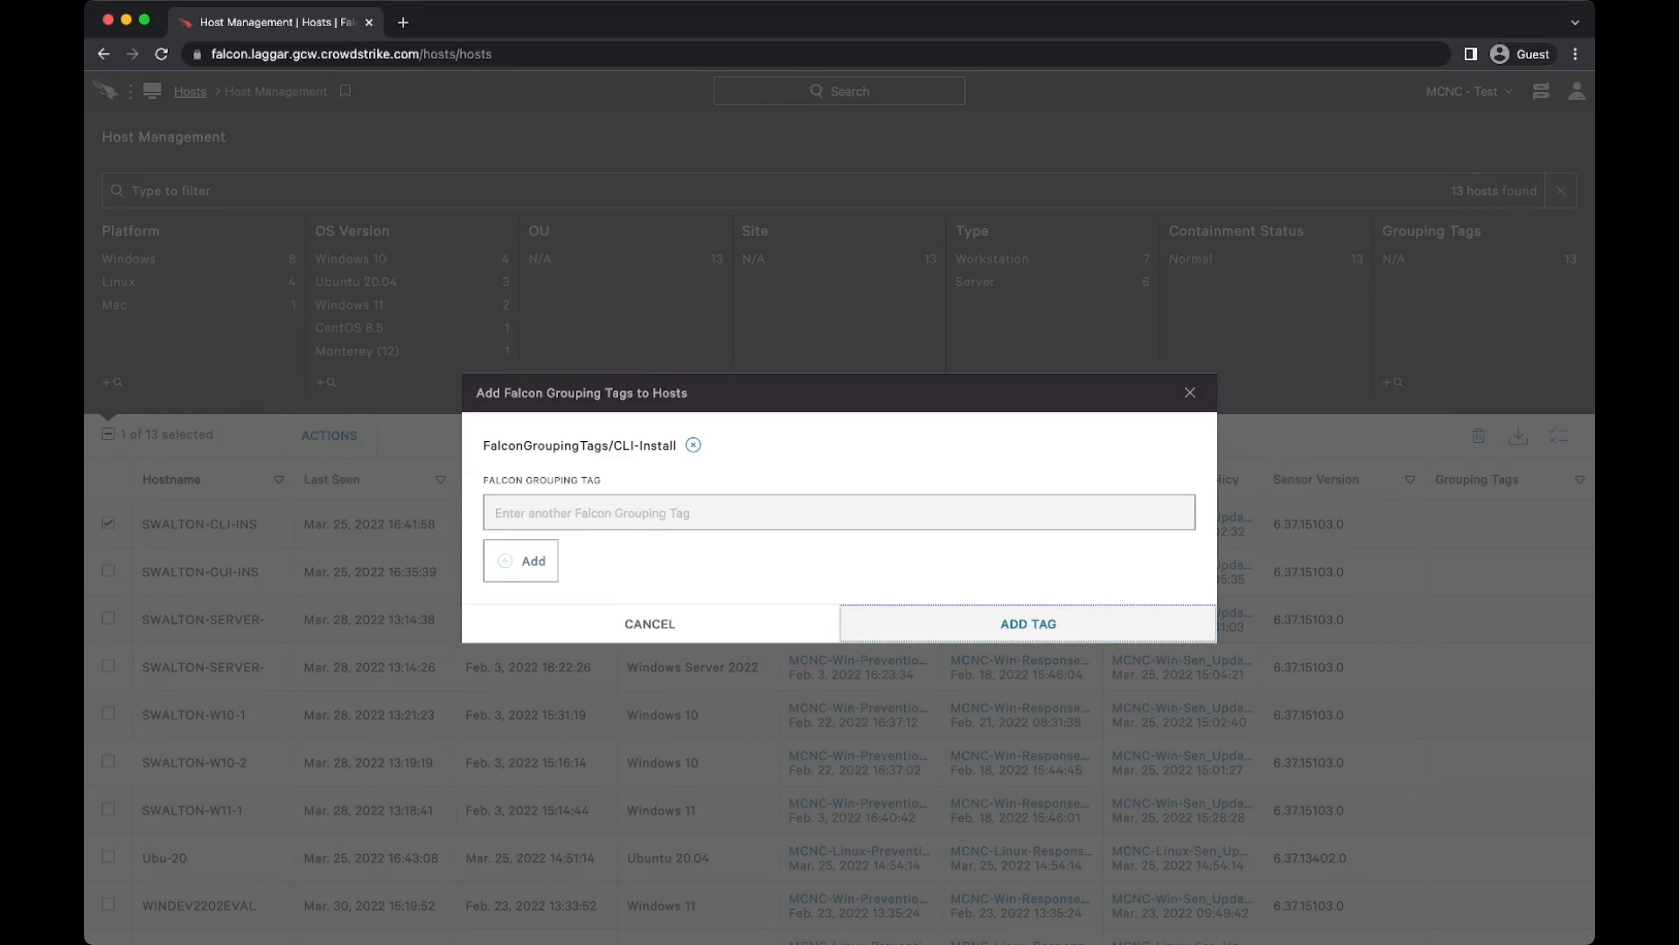
{"action": "left_click", "coordinate": [1029, 623]}
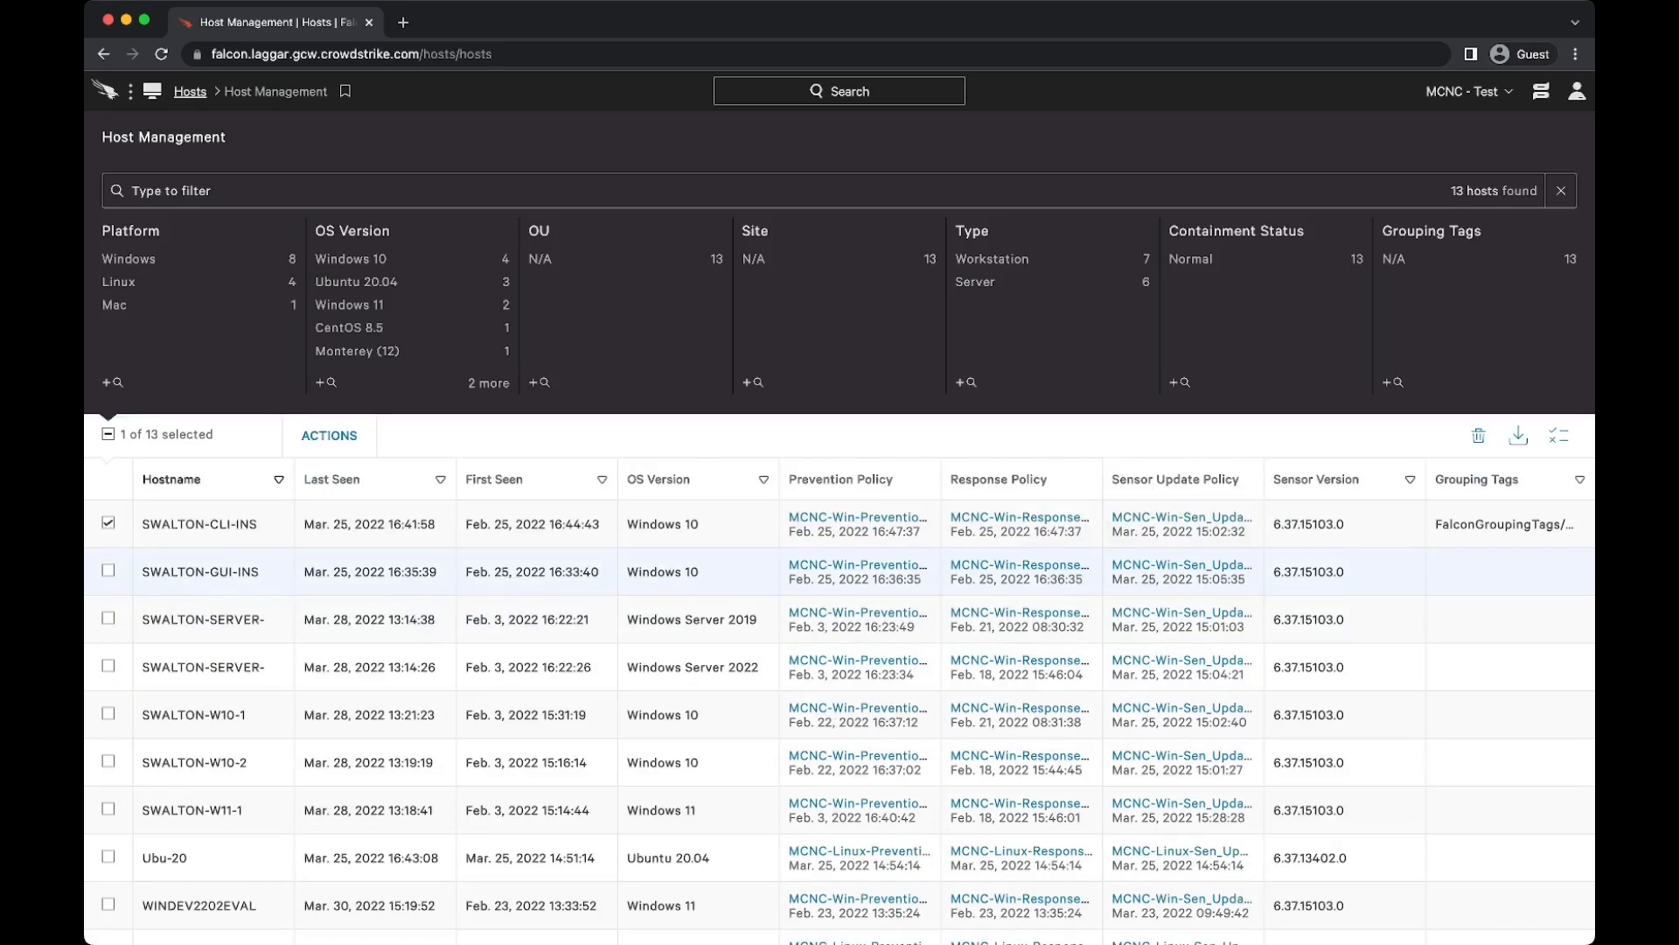
{"action": "left_click", "coordinate": [172, 191]}
{"action": "type", "text": "tags"}
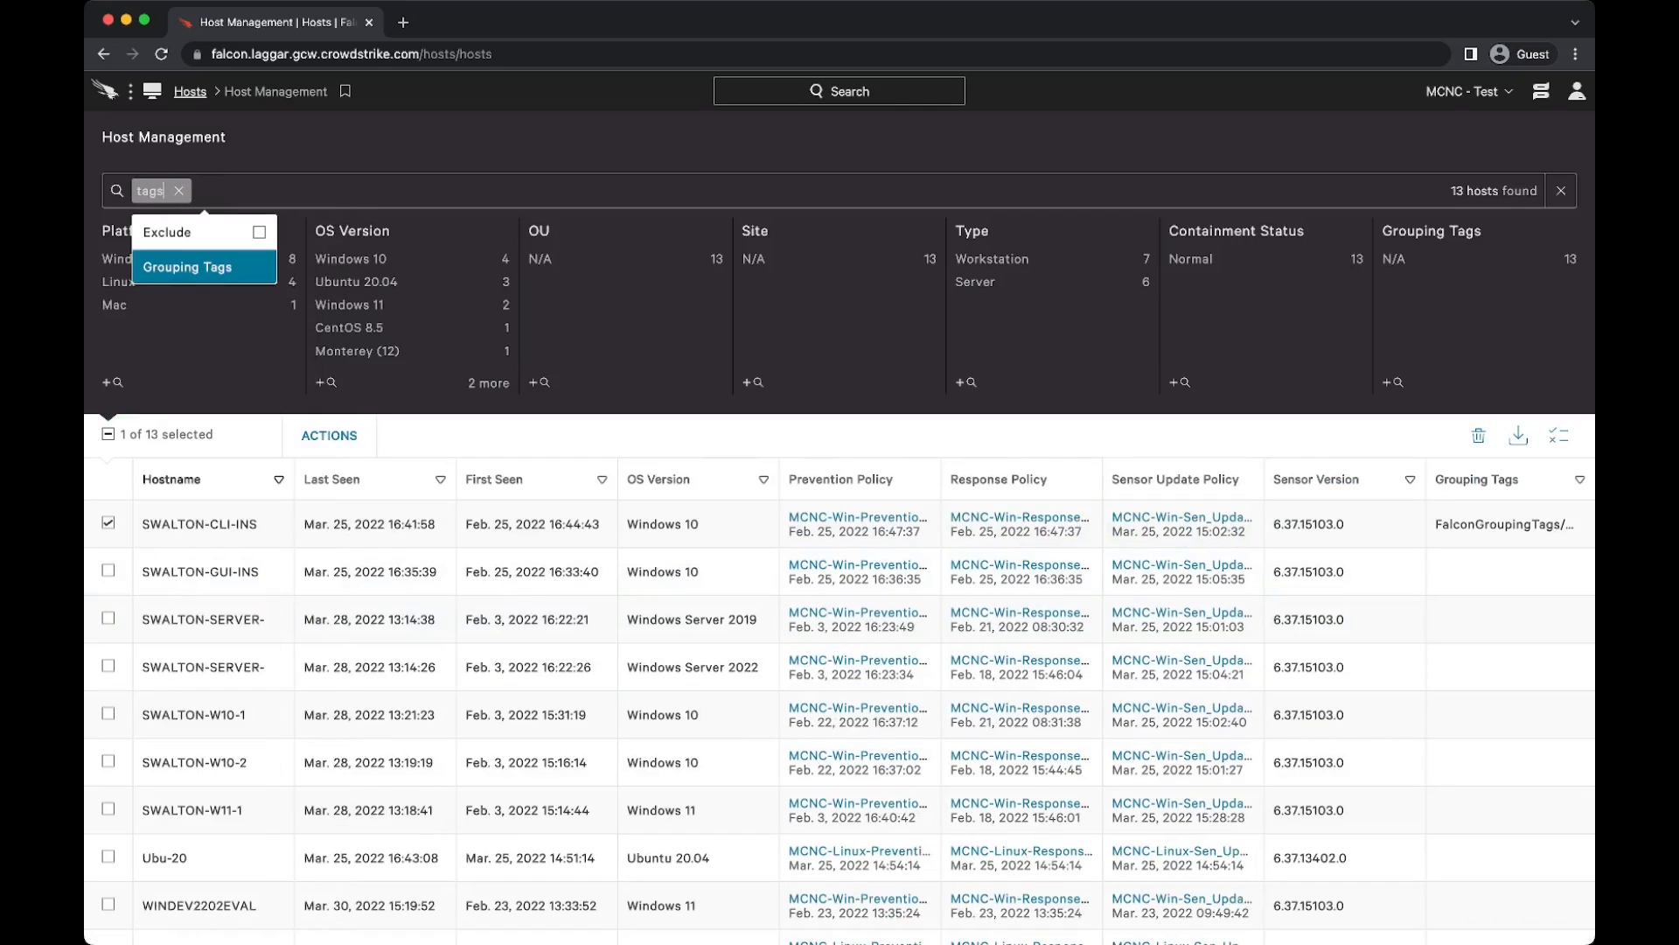
{"action": "key", "text": "Return"}
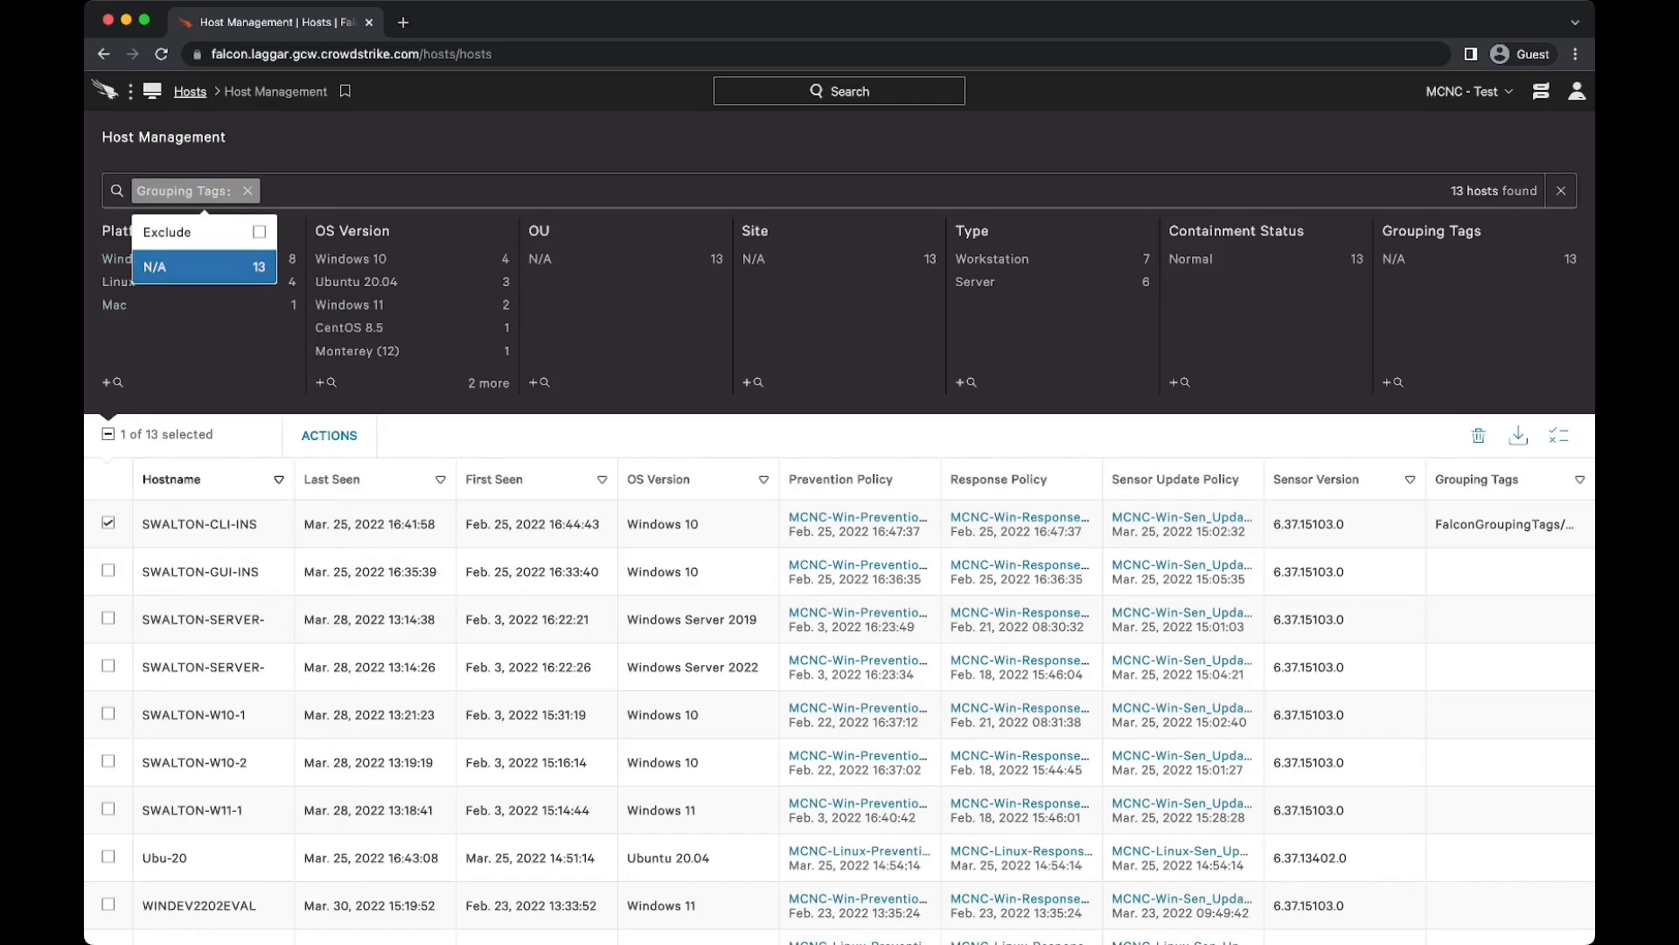
{"action": "key", "text": "BackSpace"}
{"action": "type", "text": "fal"}
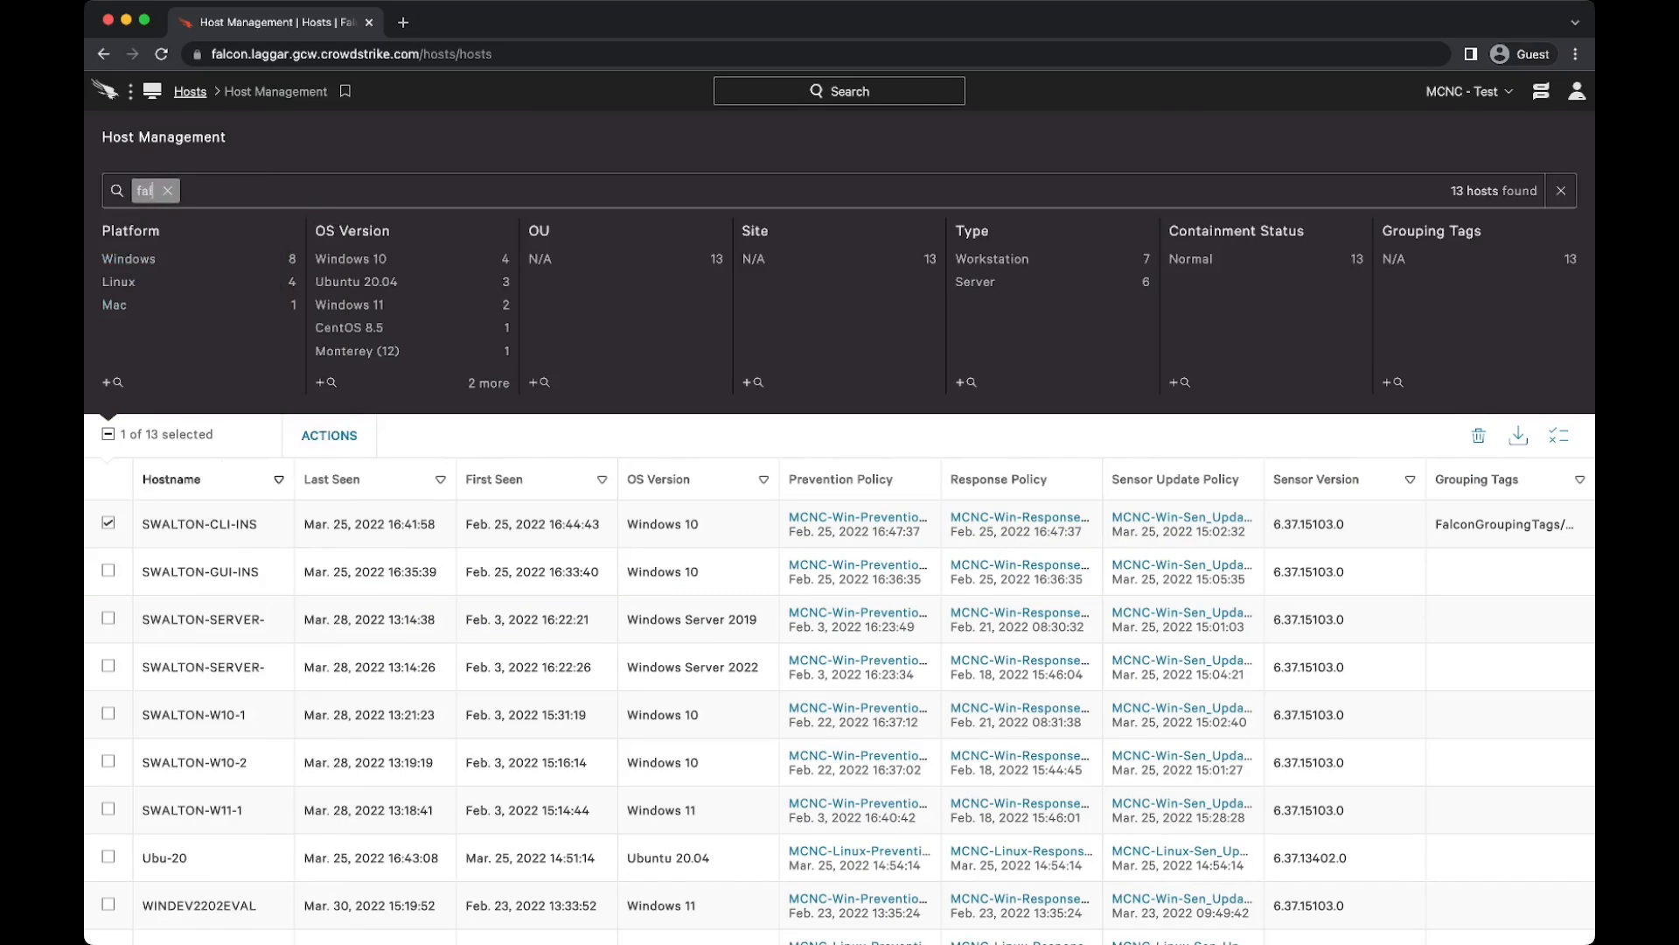
{"action": "key", "text": "BackSpace"}
{"action": "key", "text": "BackSpace"}
{"action": "key", "text": "BackSpace"}
{"action": "type", "text": "tag"}
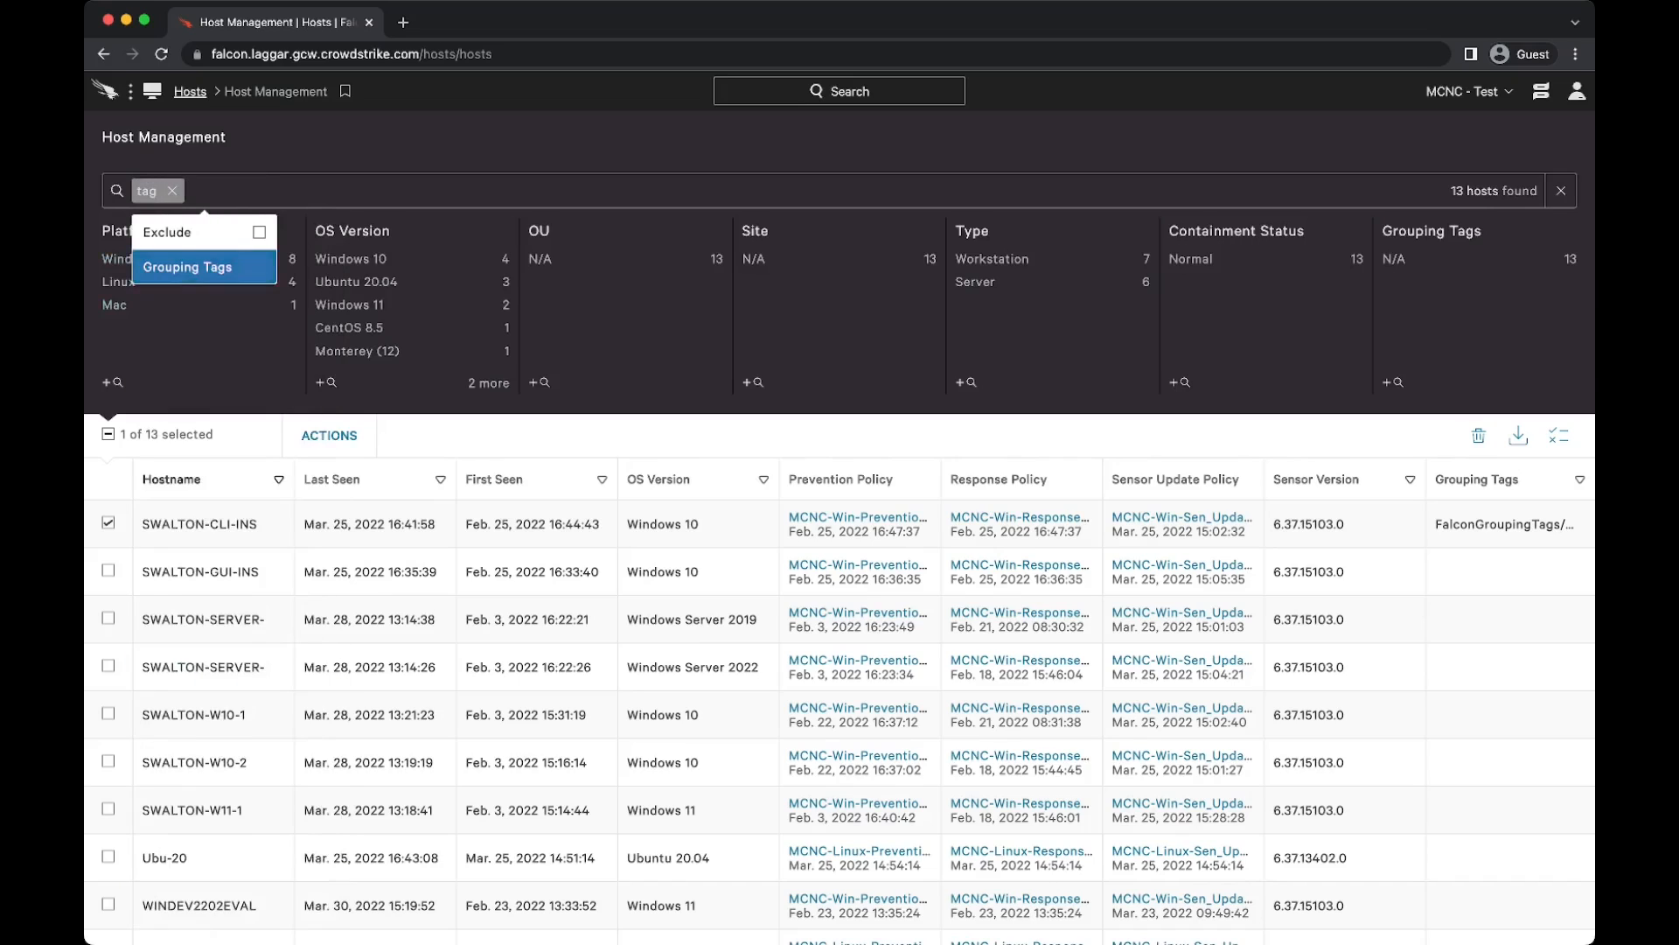
{"action": "key", "text": "Return"}
{"action": "key", "text": "Return"}
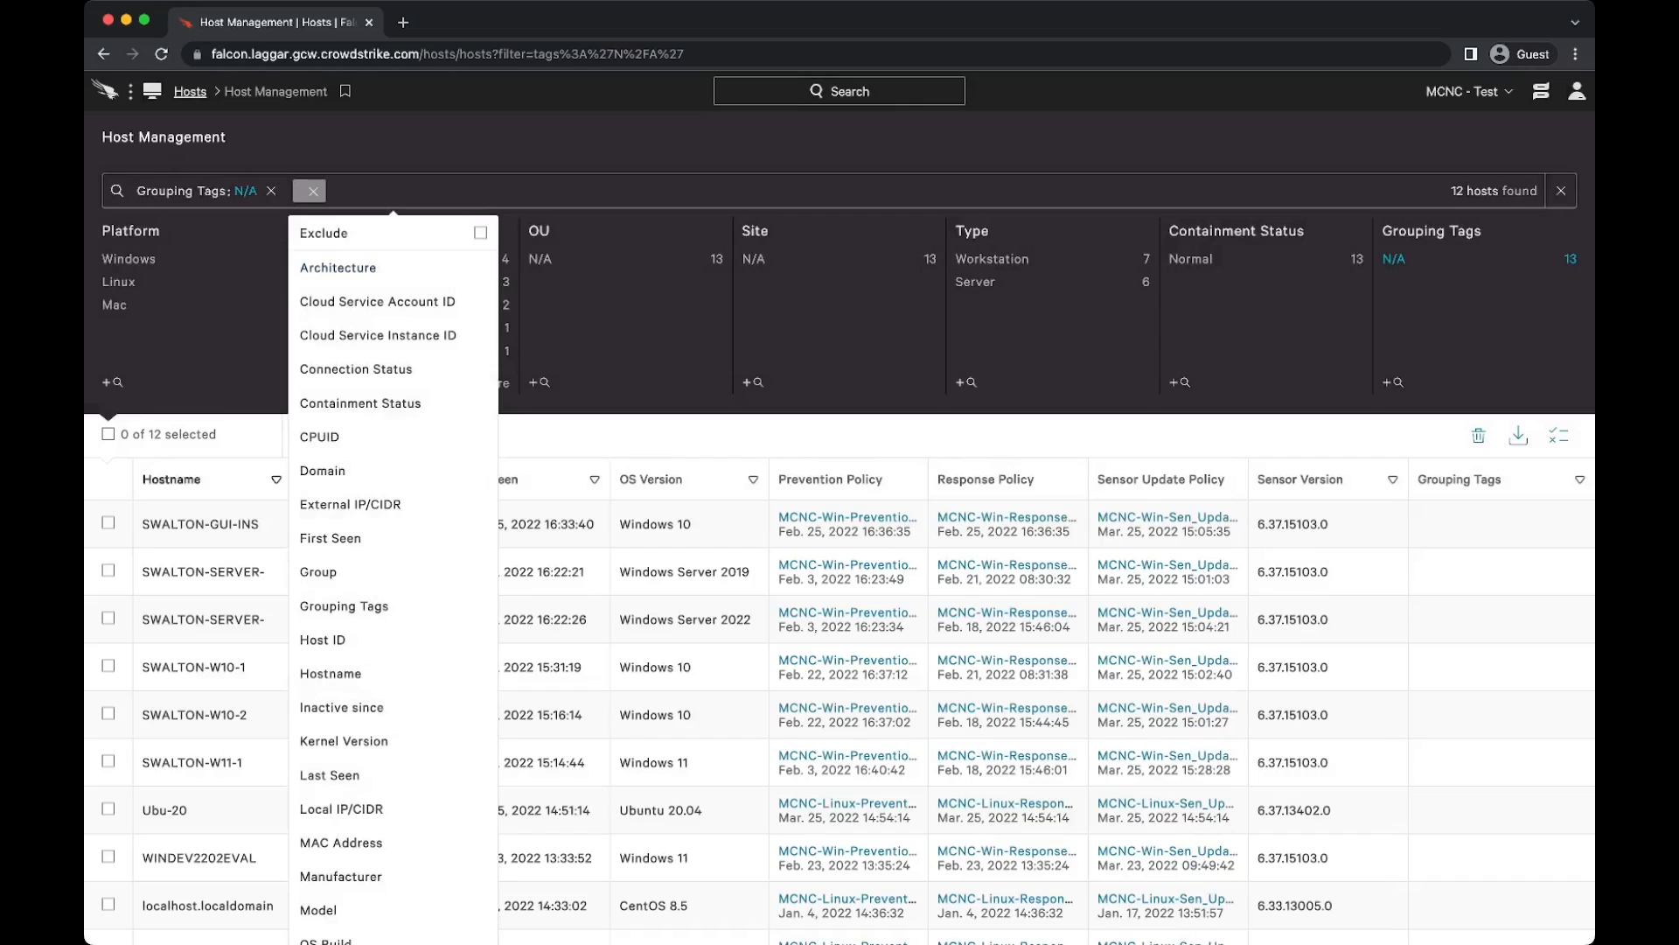
{"action": "left_click", "coordinate": [1561, 190]}
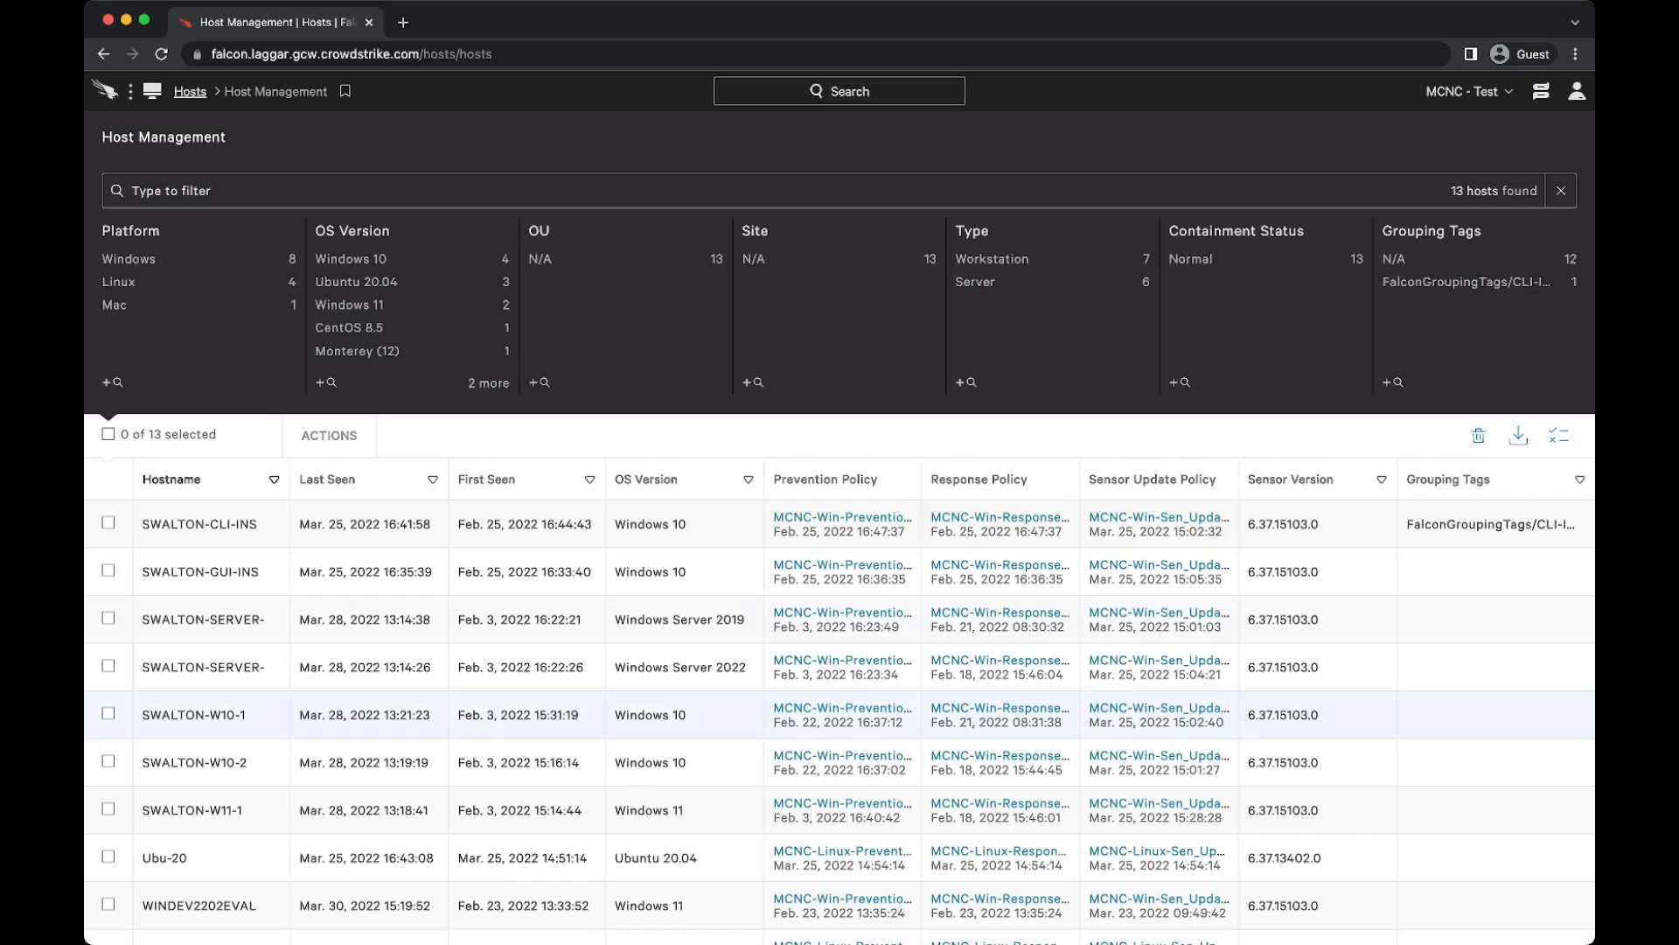
Step: View the tagged host's details and filter the host list by the grouping tag FalconGroupingTags/CLI-Install
{"action": "left_click", "coordinate": [1487, 525]}
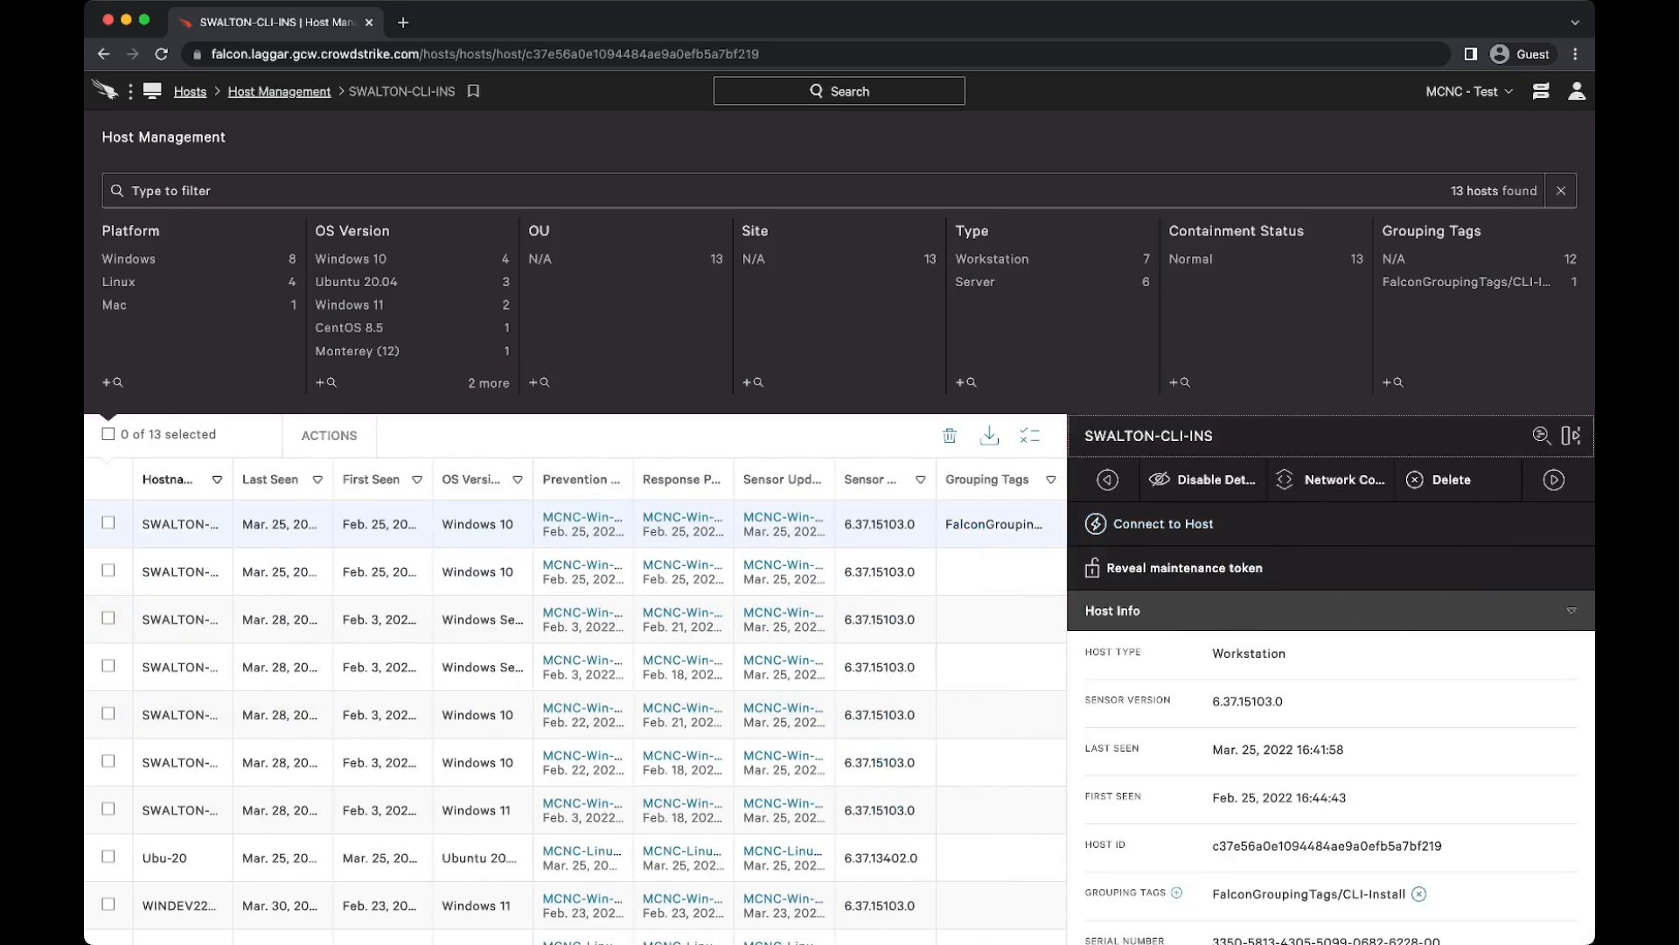
{"action": "left_click", "coordinate": [263, 191]}
{"action": "type", "text": "tags"}
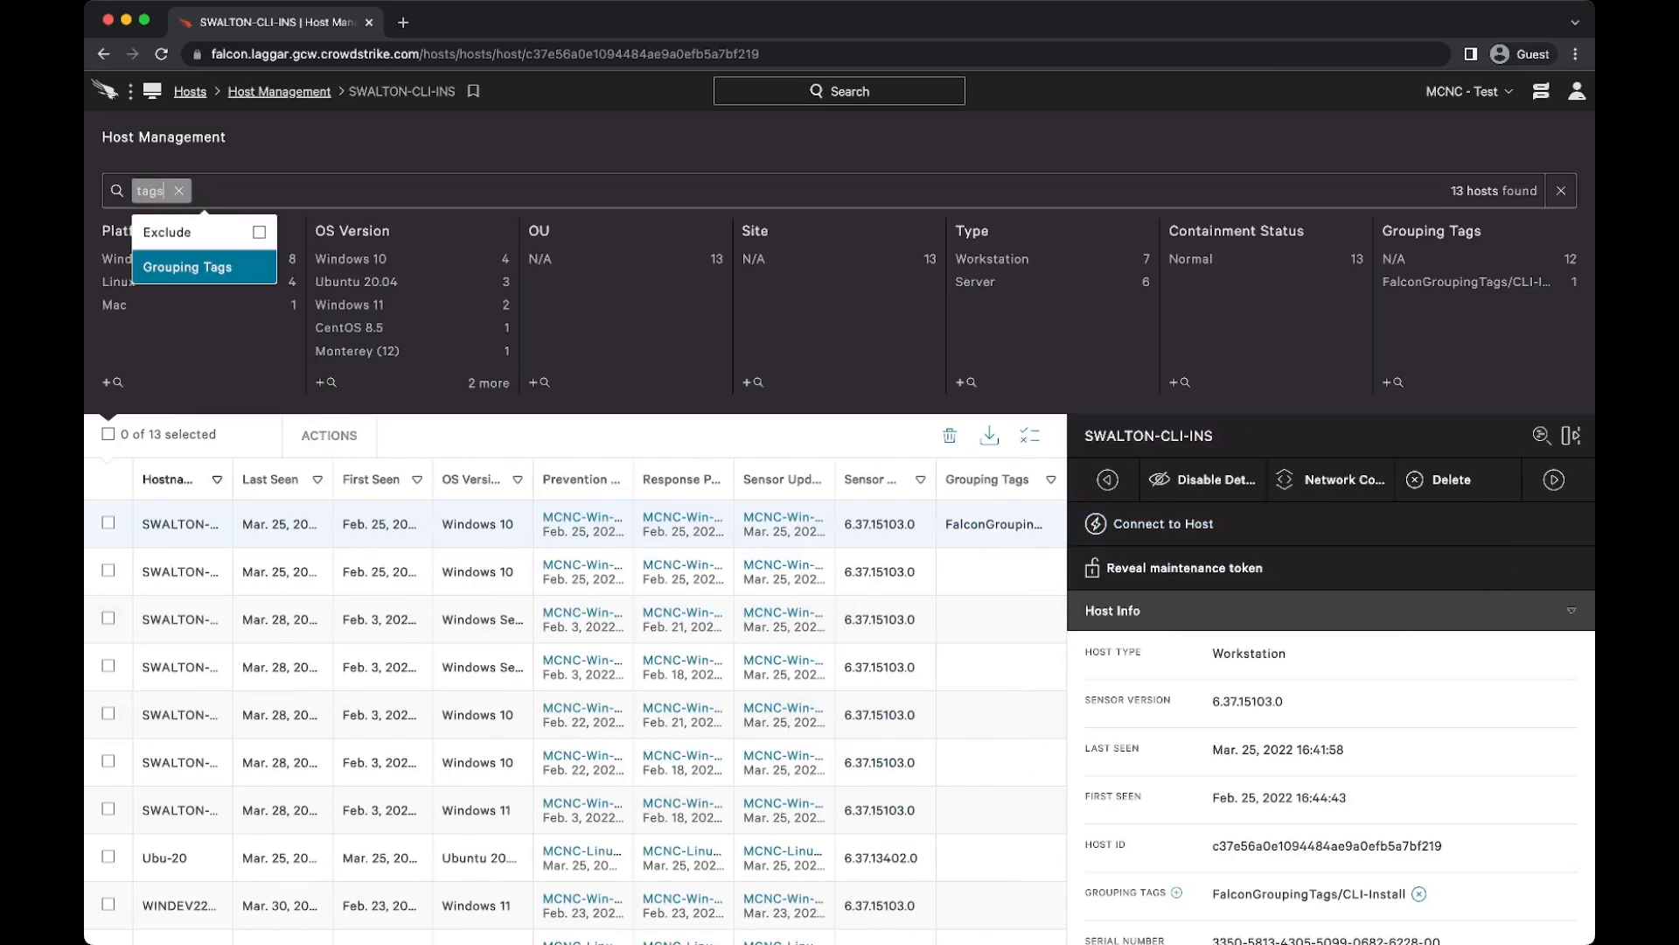
{"action": "key", "text": "Return"}
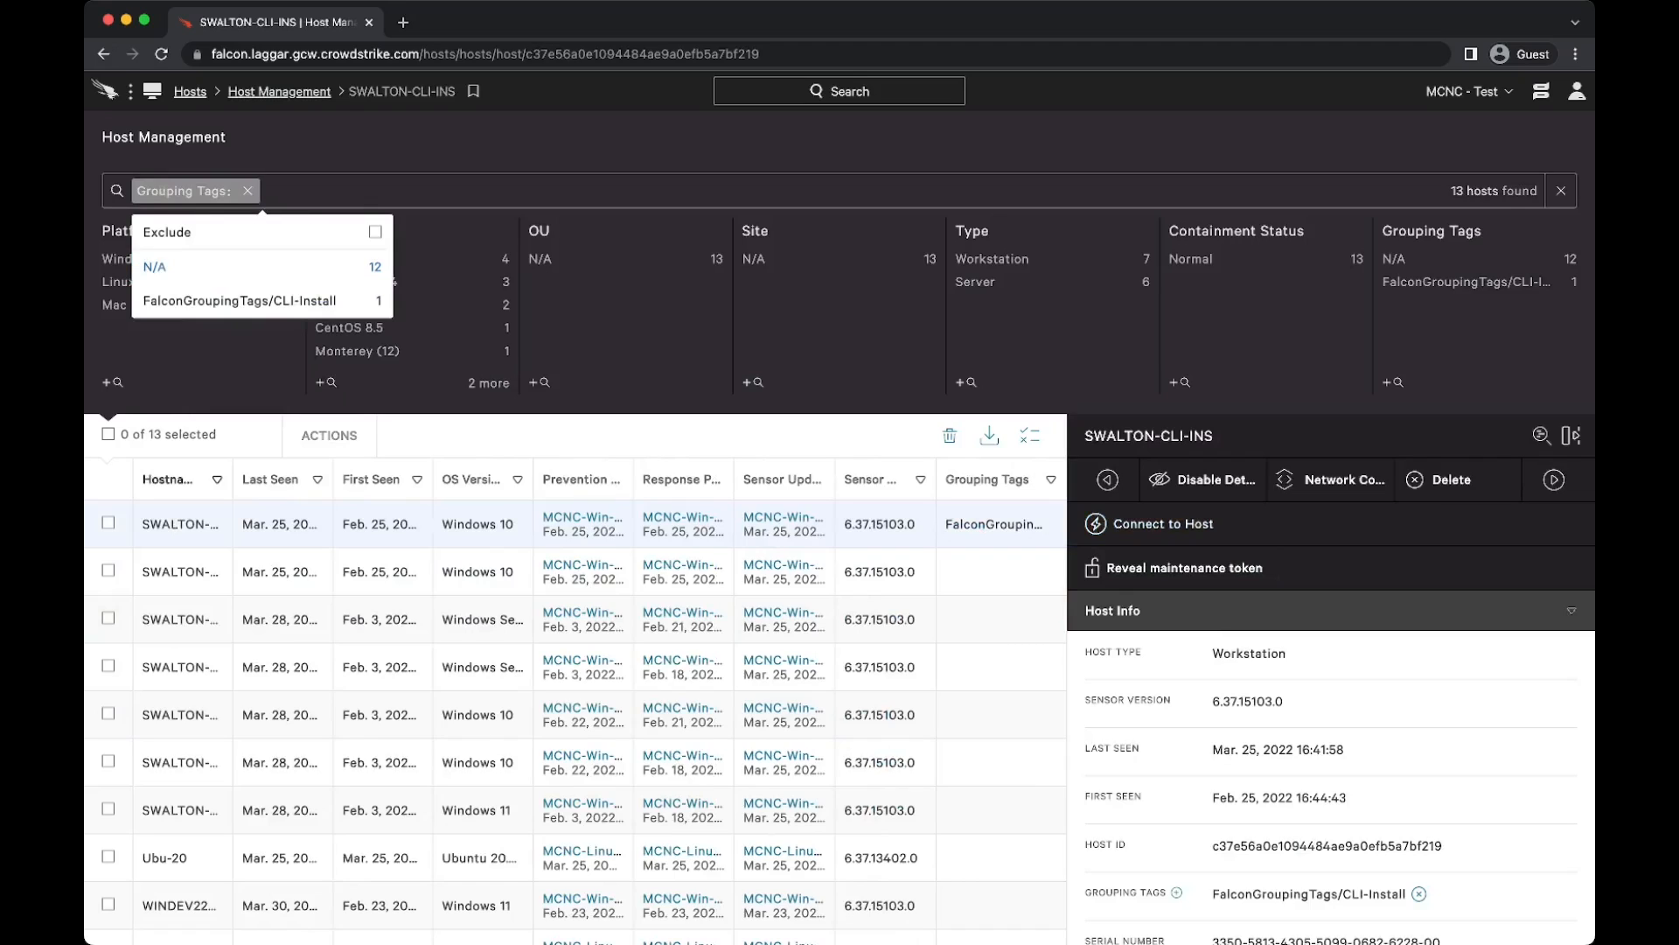
{"action": "key", "text": "Down"}
{"action": "key", "text": "Return"}
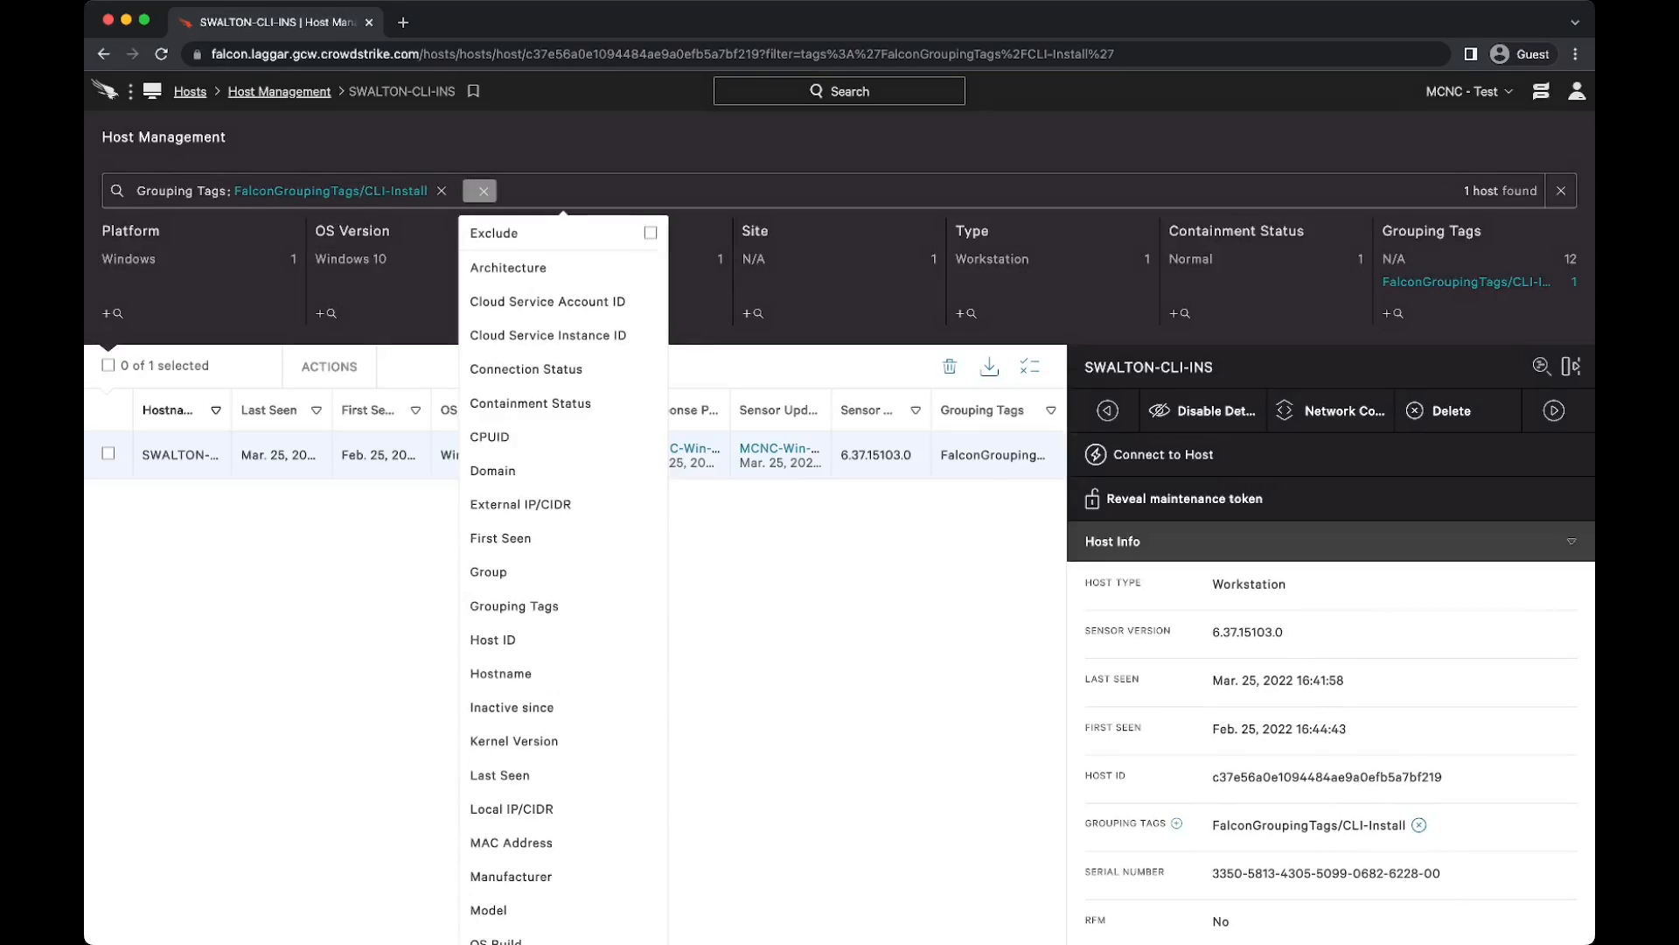
{"action": "key", "text": "Escape"}
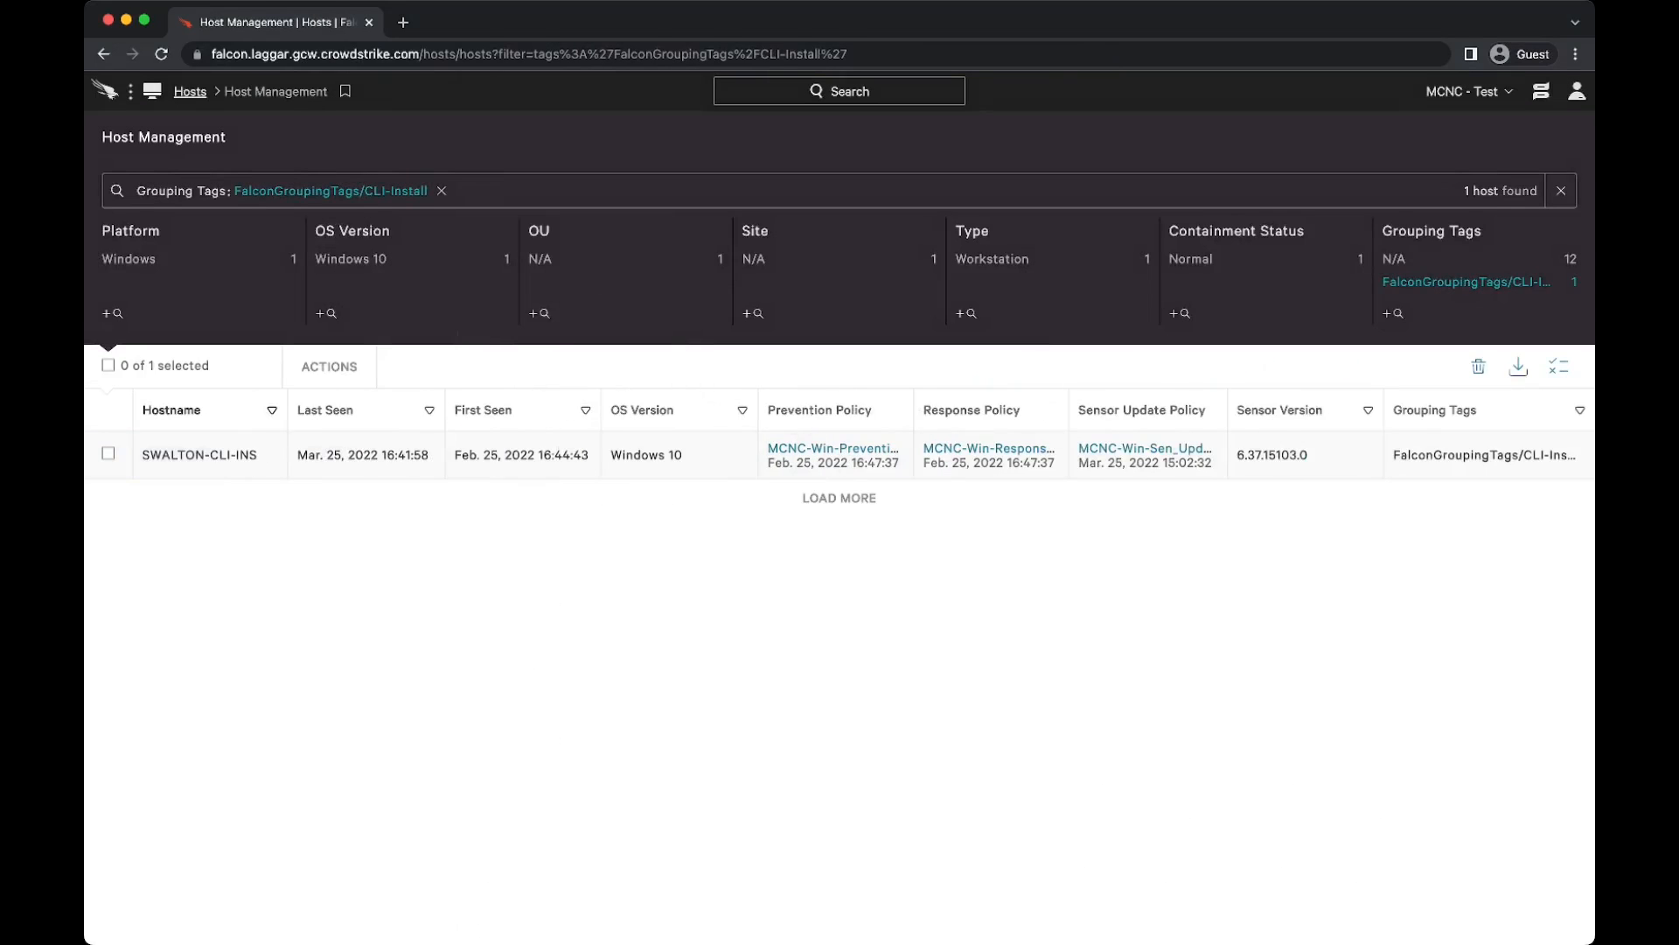
Step: Clear the host filter and review the columns available for the host table
{"action": "left_click", "coordinate": [1562, 190]}
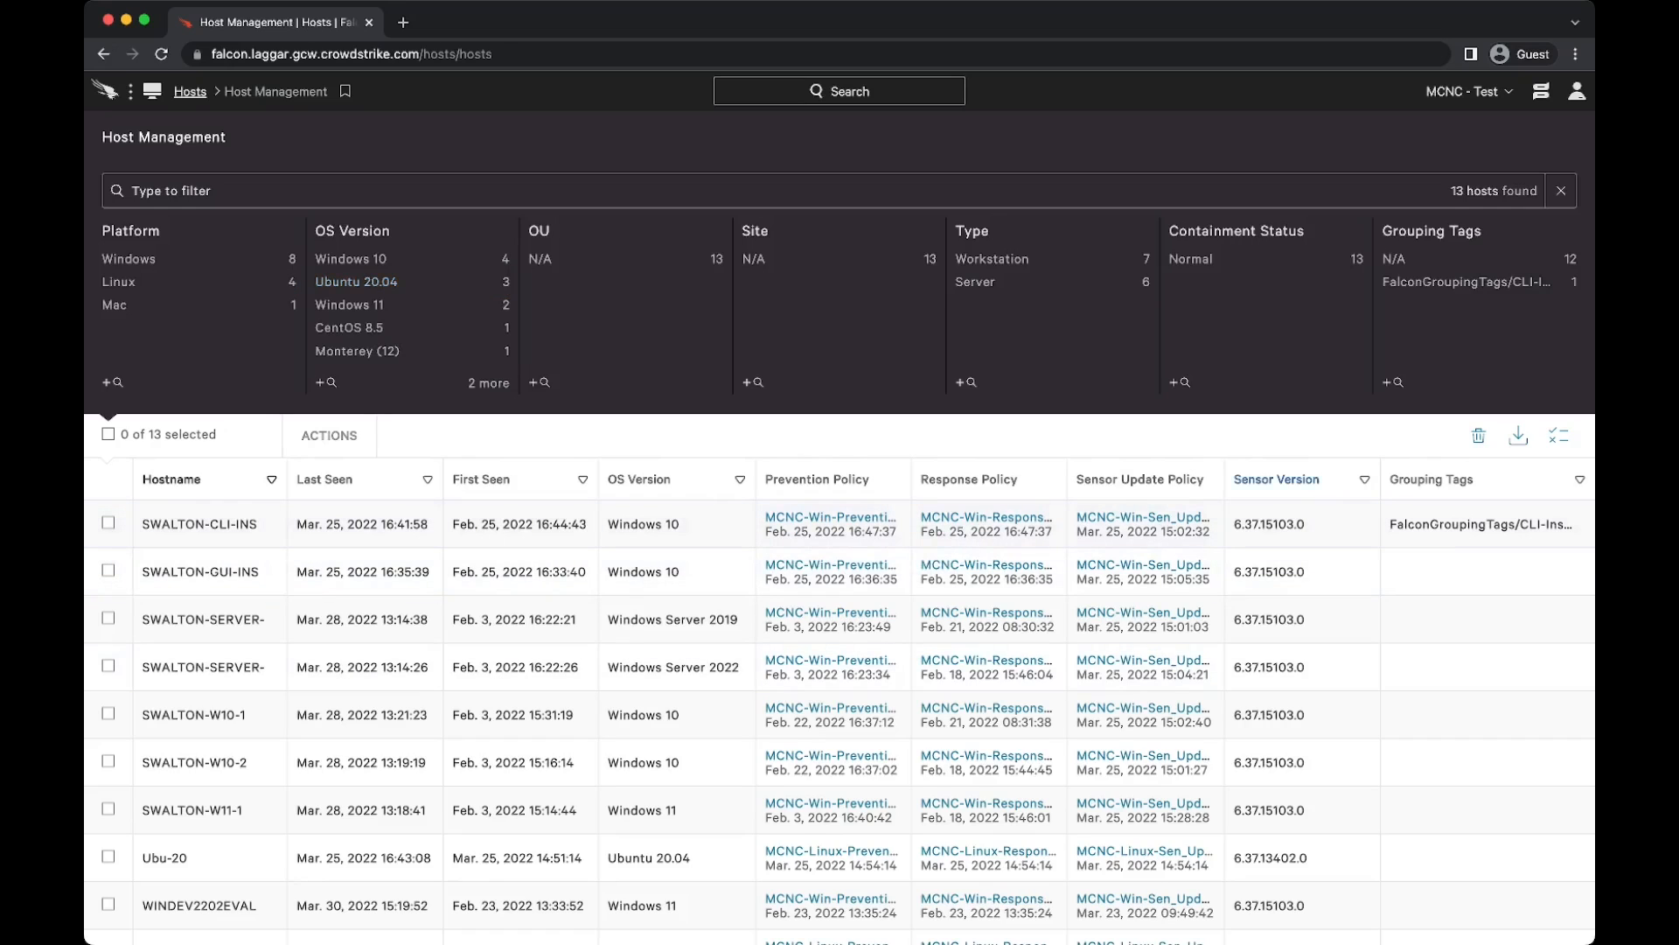
{"action": "left_click", "coordinate": [1559, 434]}
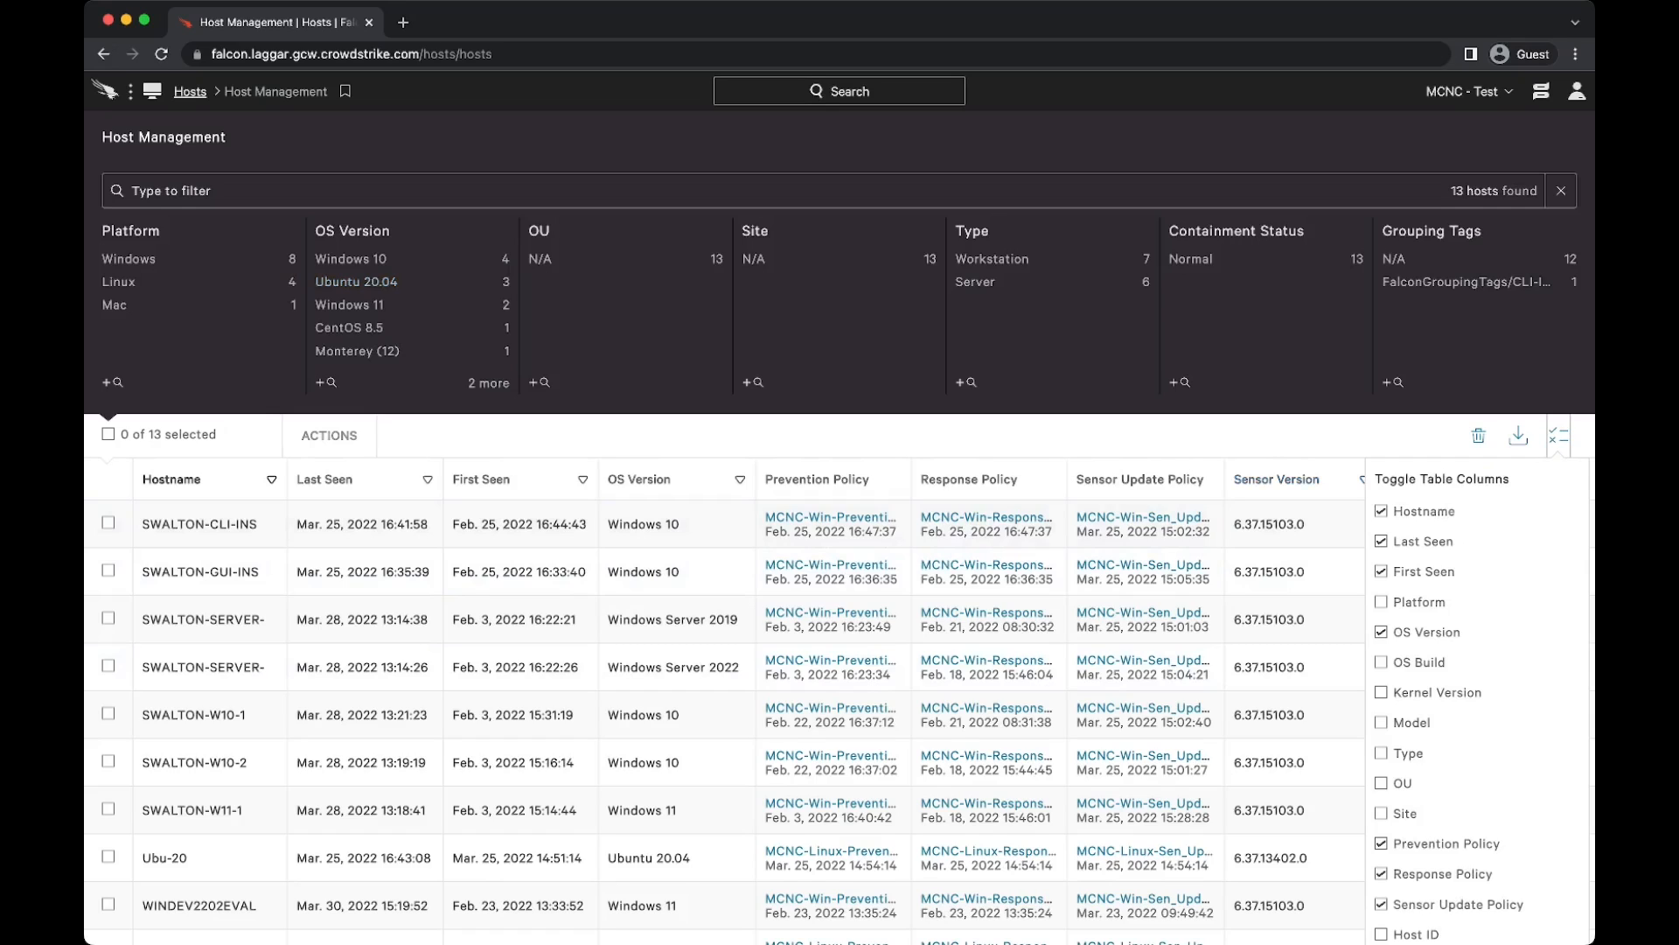
{"action": "left_click", "coordinate": [1558, 435]}
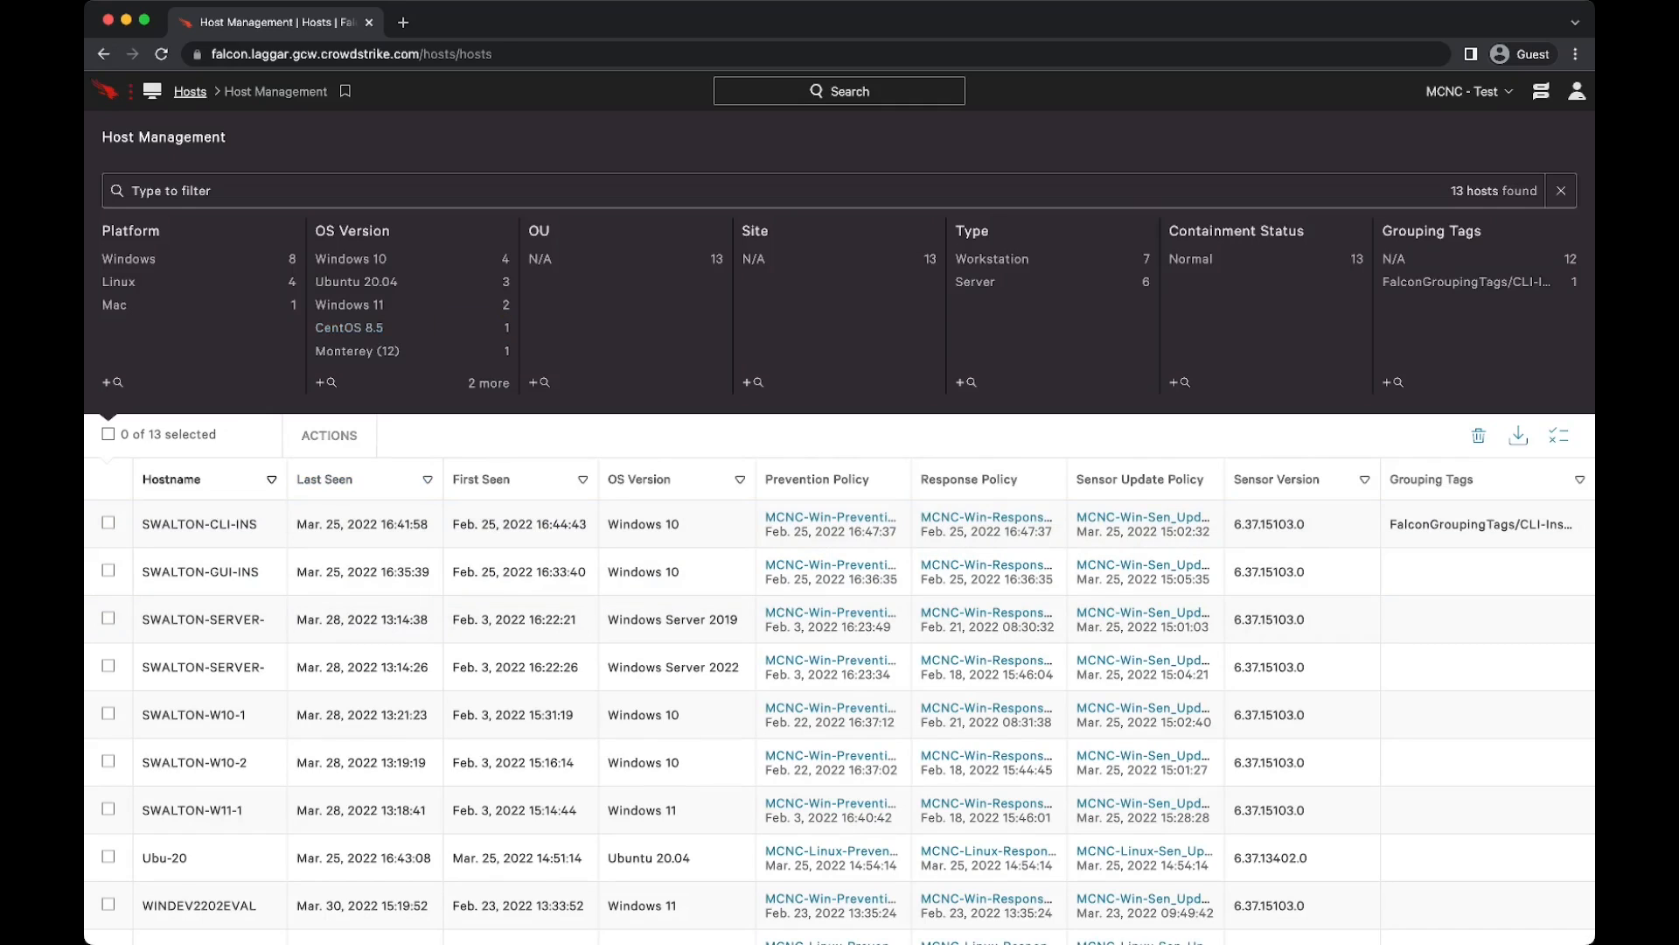
Step: Open the host Groups page and inspect the details of the Test-Win-Server and Test-Linux-All baseline groups
{"action": "left_click", "coordinate": [105, 91]}
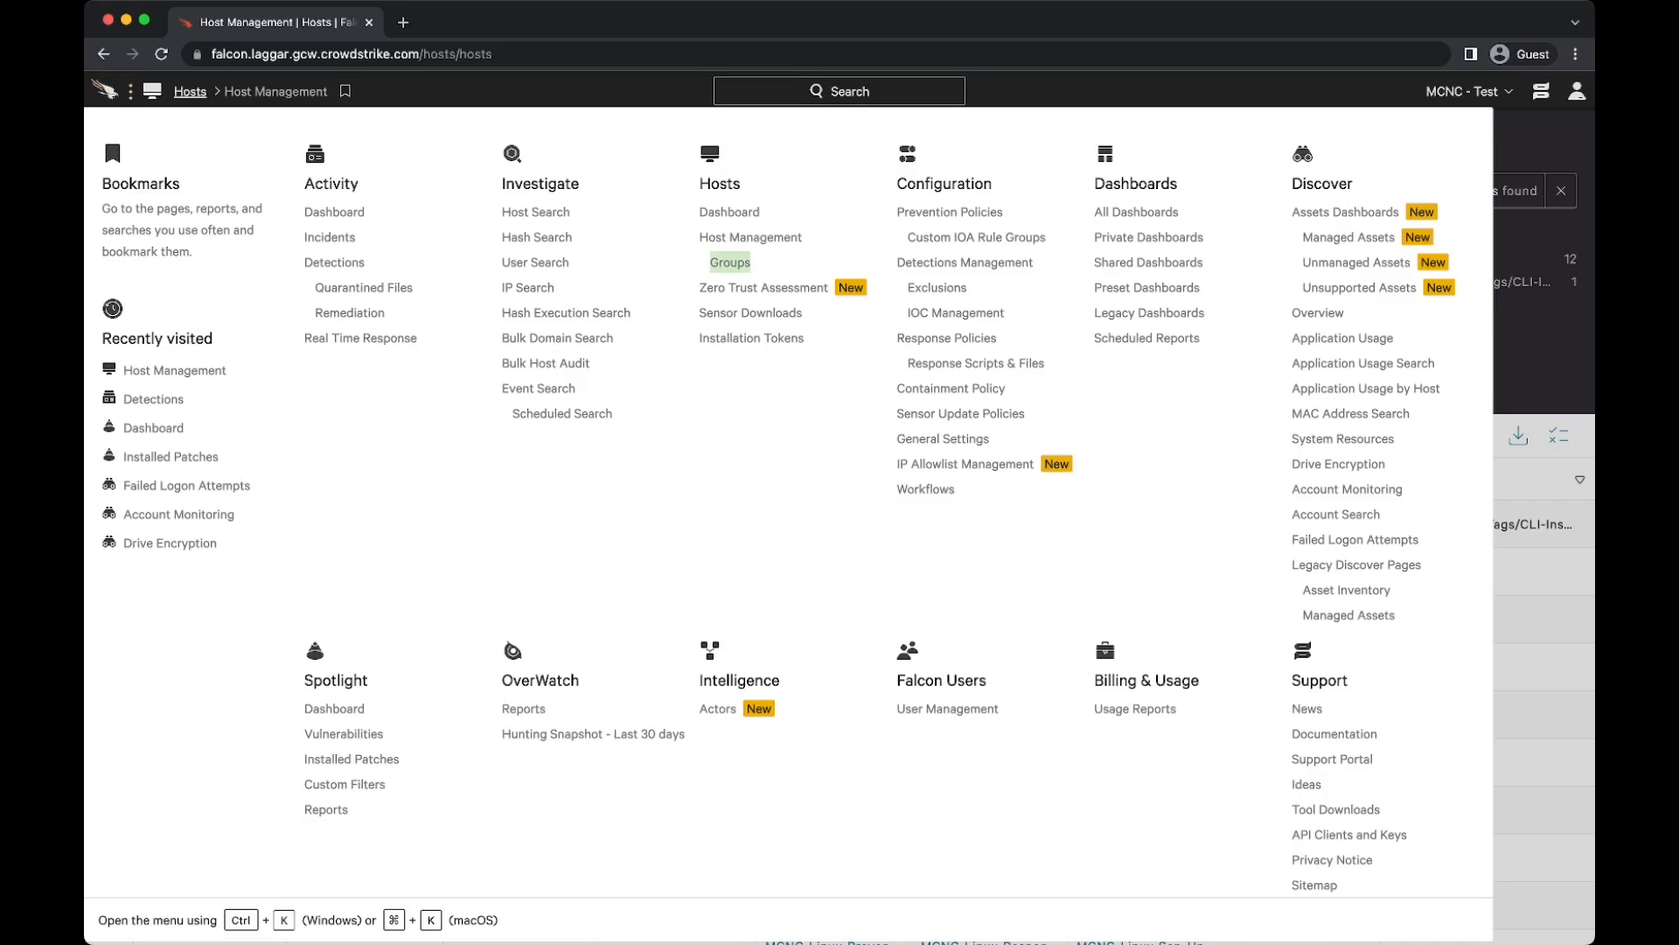
{"action": "left_click", "coordinate": [729, 262]}
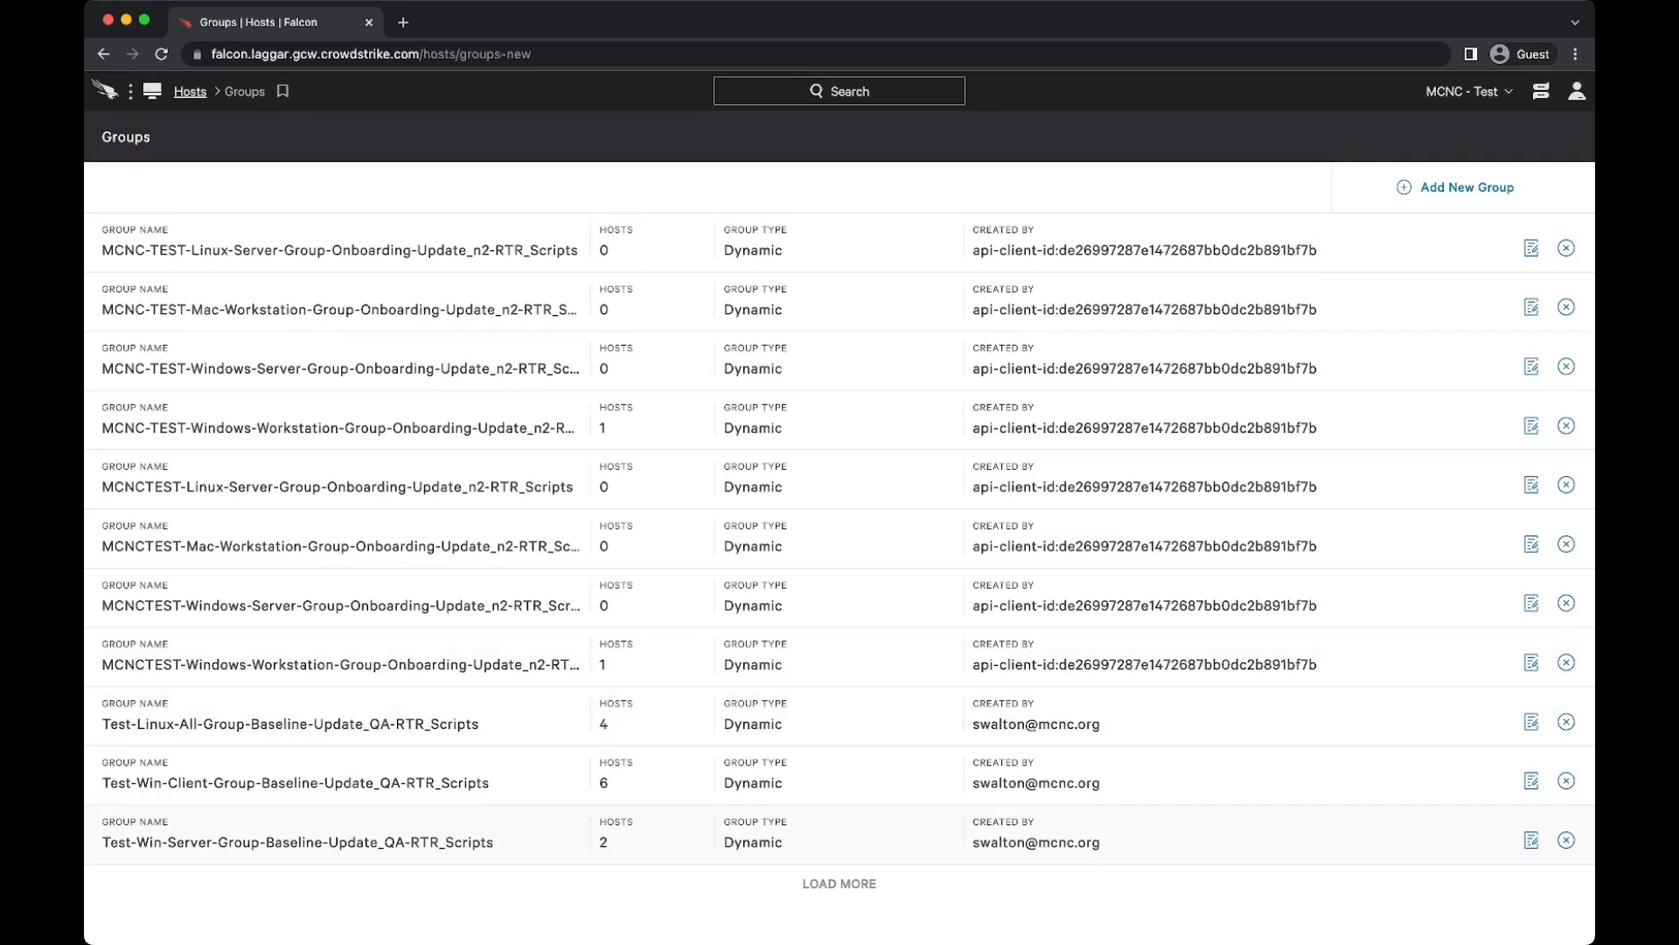
{"action": "left_click_drag", "start_coordinate": [493, 841], "coordinate": [102, 723]}
{"action": "left_click", "coordinate": [298, 841]}
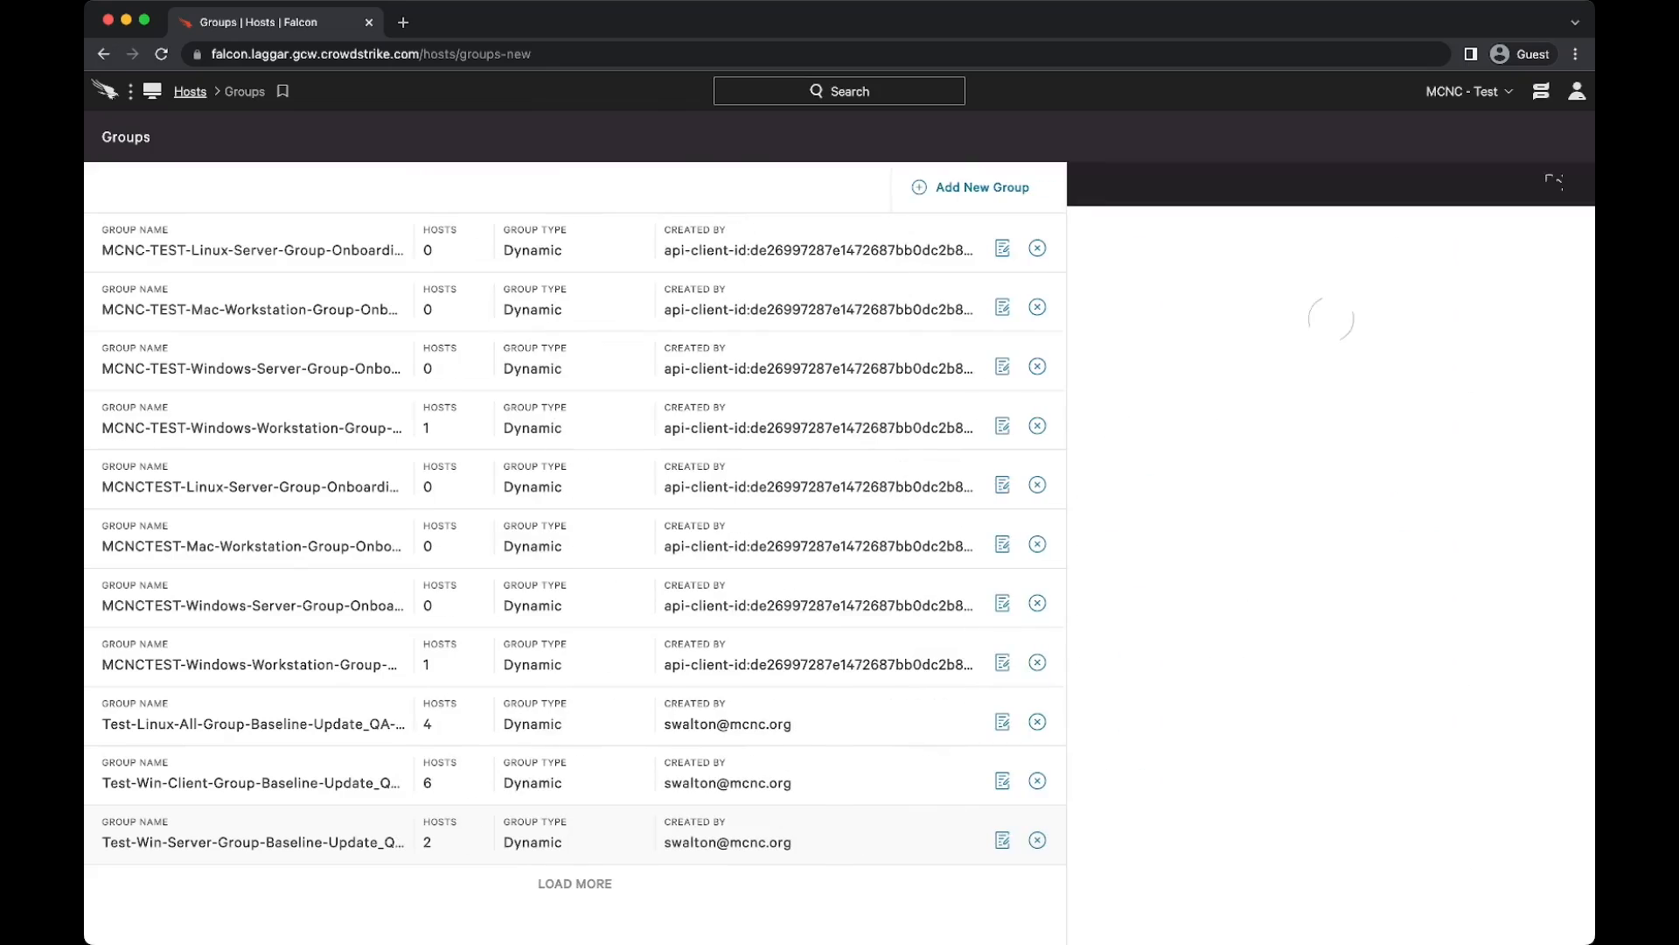
{"action": "left_click", "coordinate": [1554, 183]}
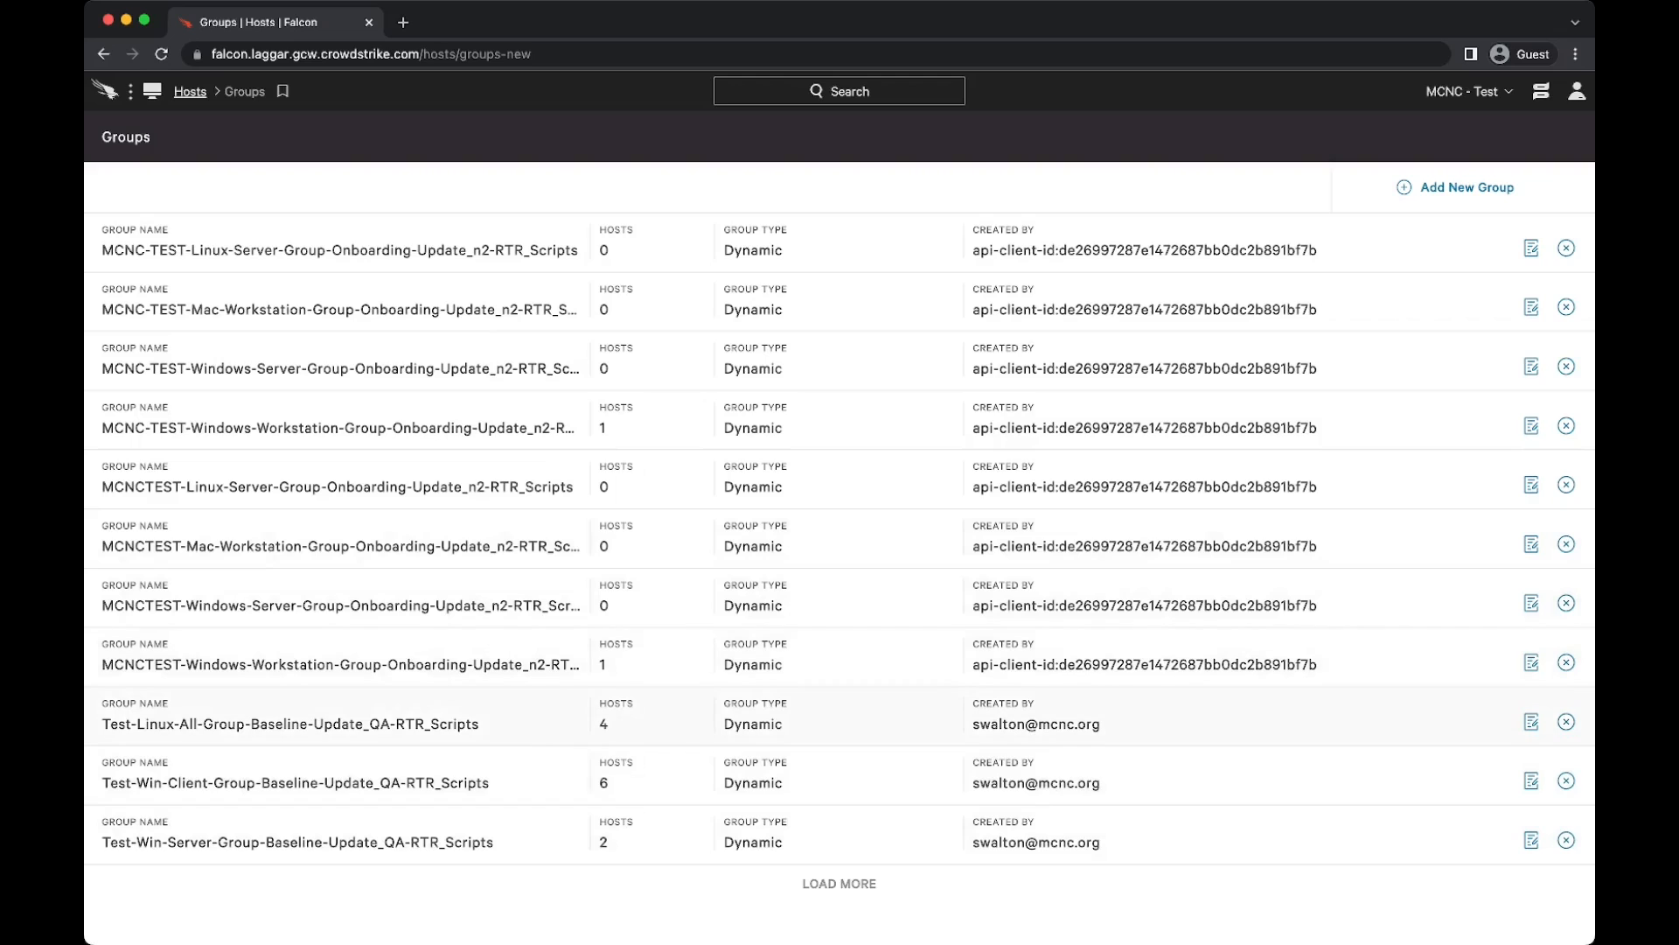
{"action": "left_click", "coordinate": [291, 723]}
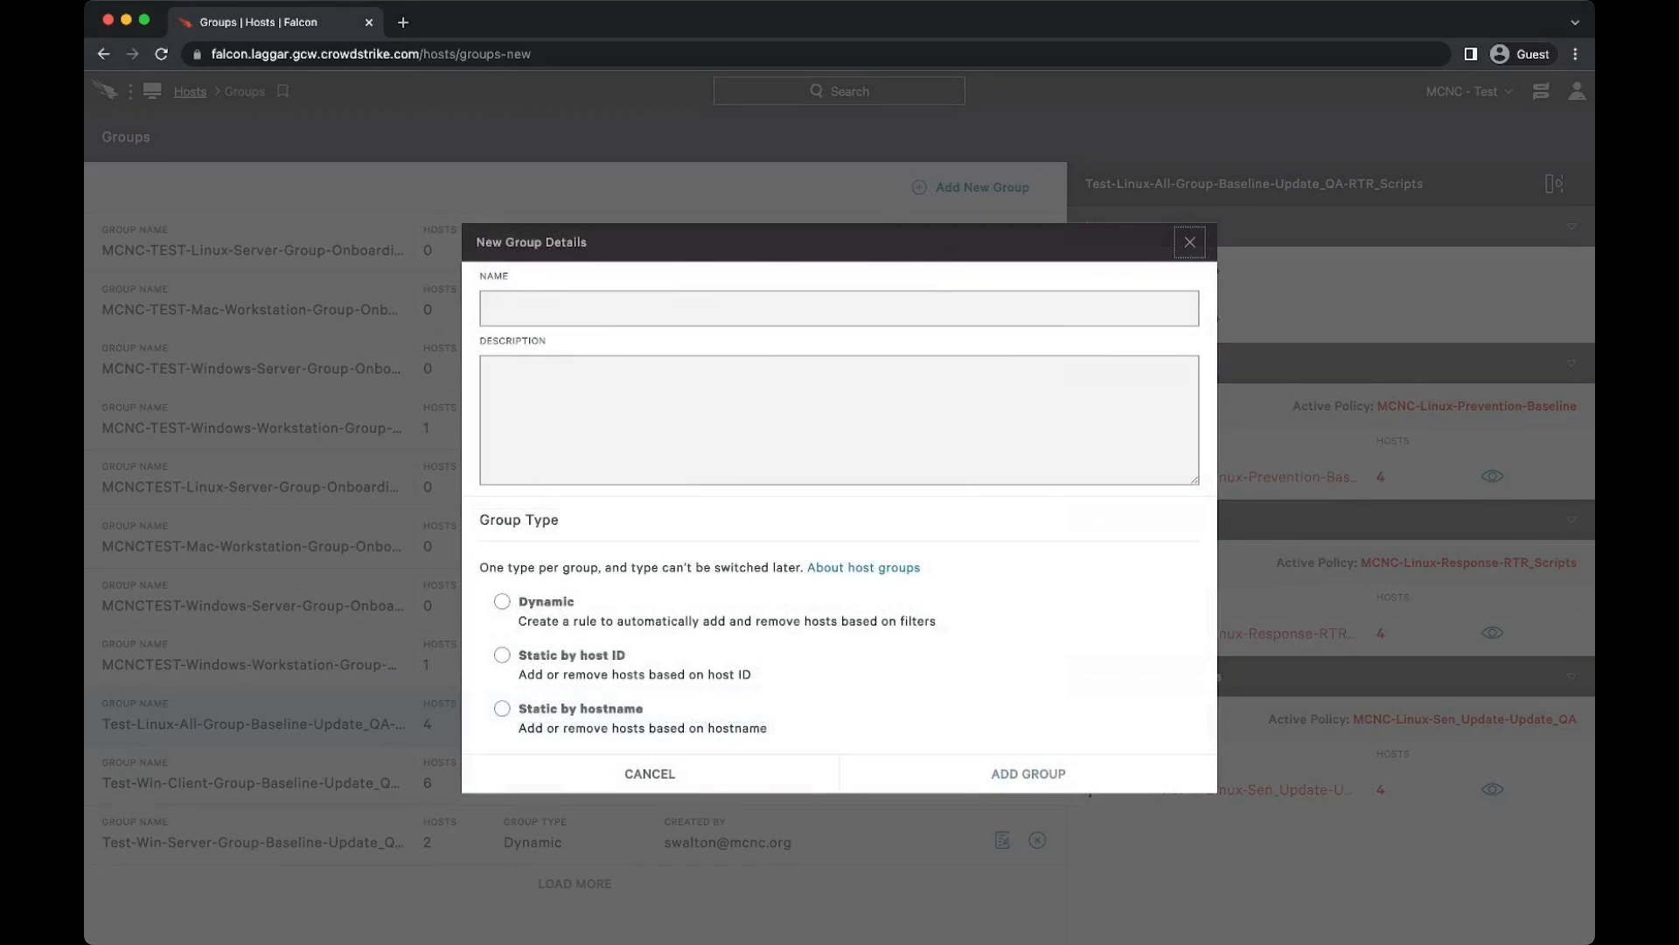
{"action": "left_click", "coordinate": [840, 308]}
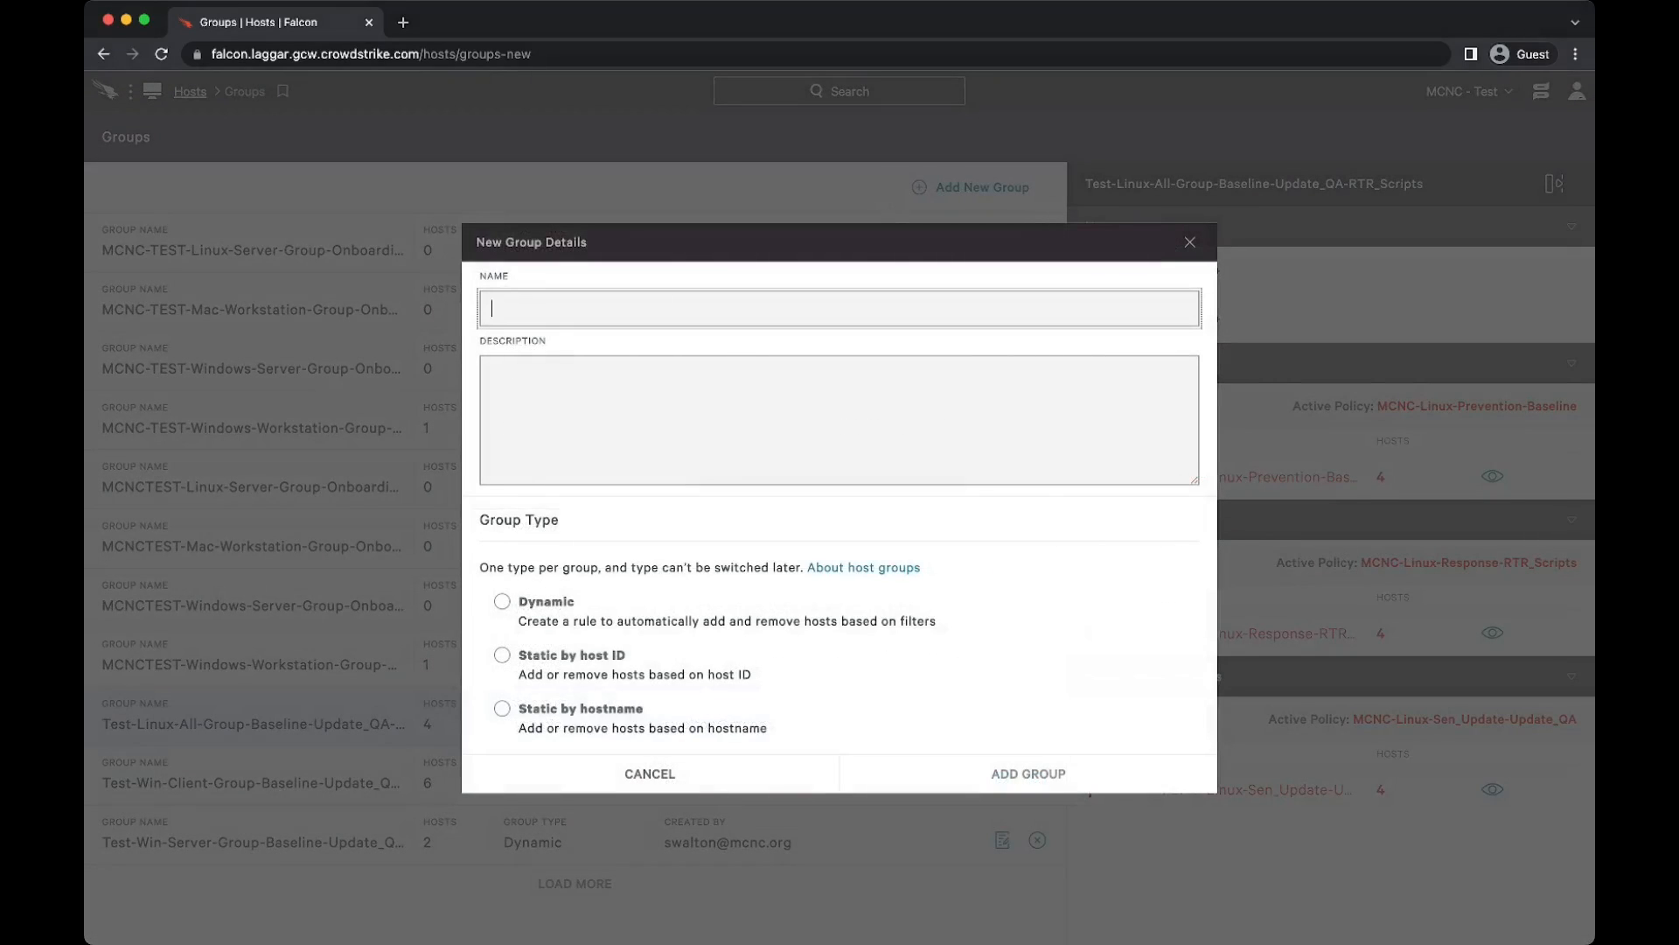
{"action": "type", "text": "test-group"}
{"action": "left_click", "coordinate": [840, 420]}
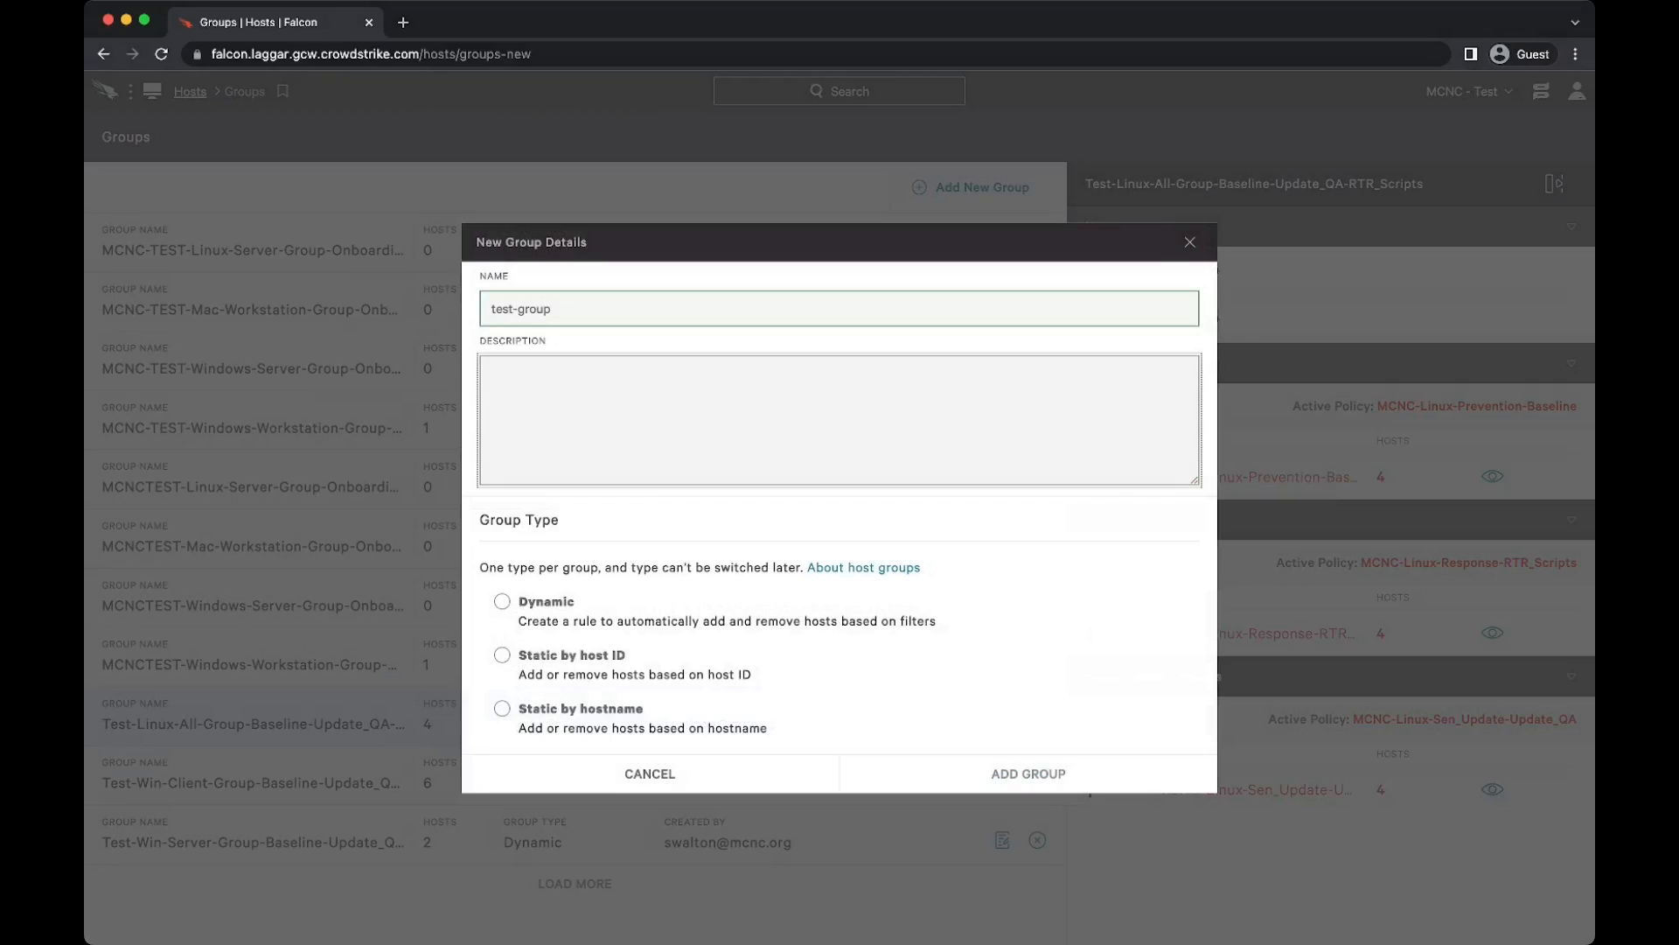
{"action": "type", "text": "test group for video"}
{"action": "left_click", "coordinate": [502, 602]}
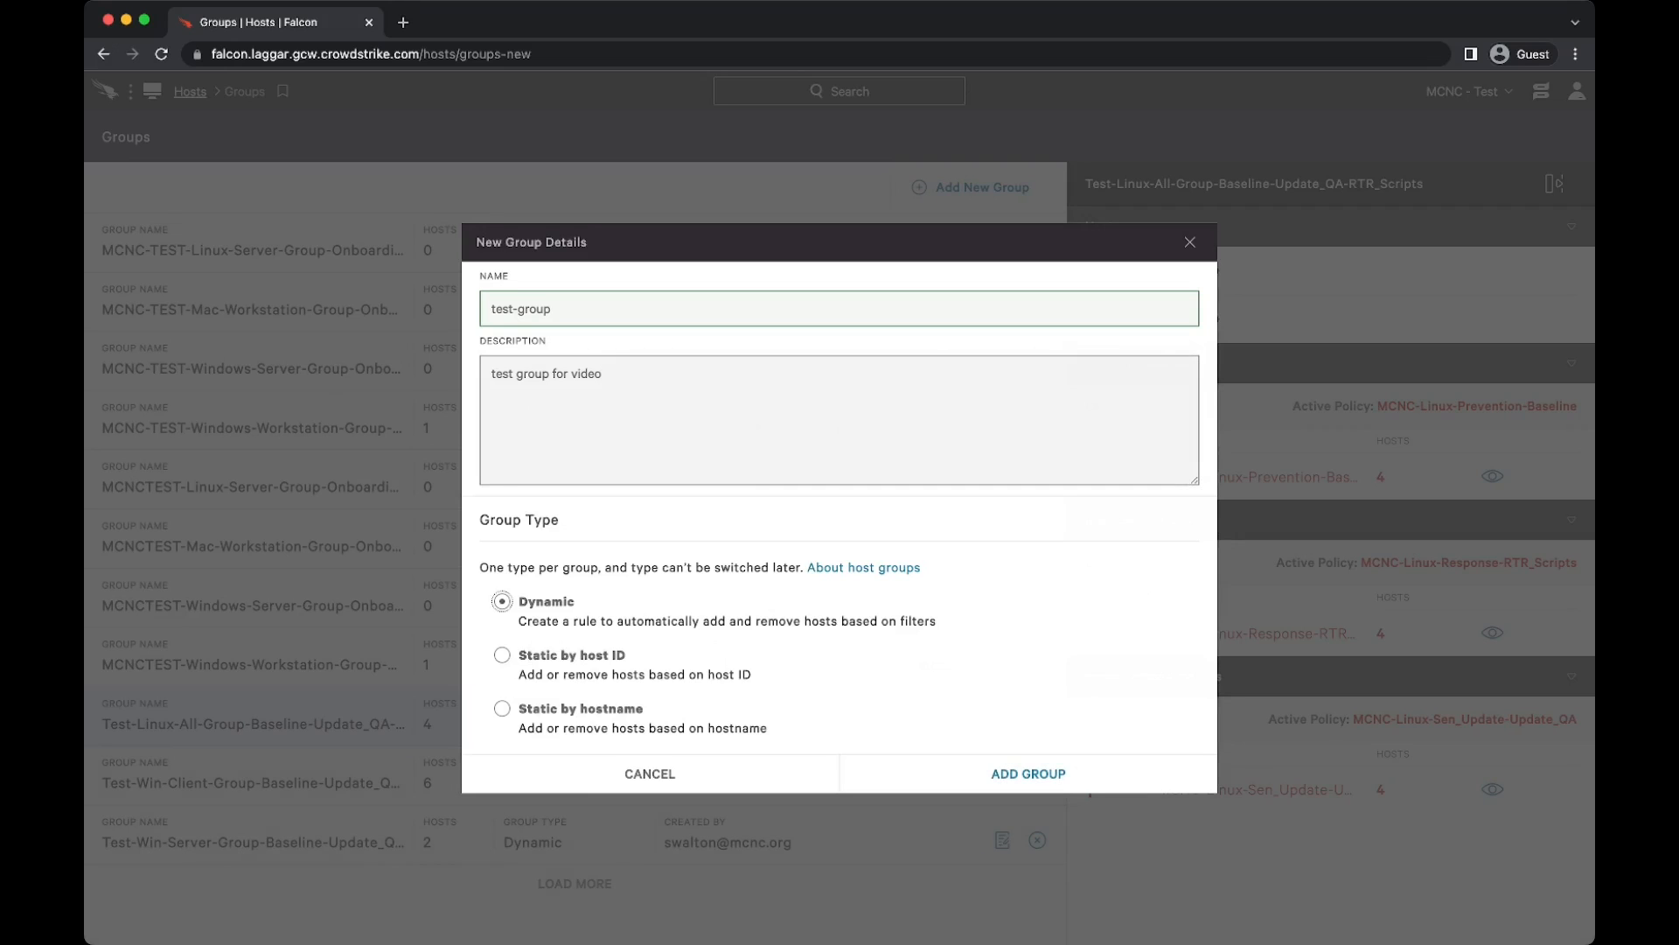
{"action": "left_click", "coordinate": [650, 773]}
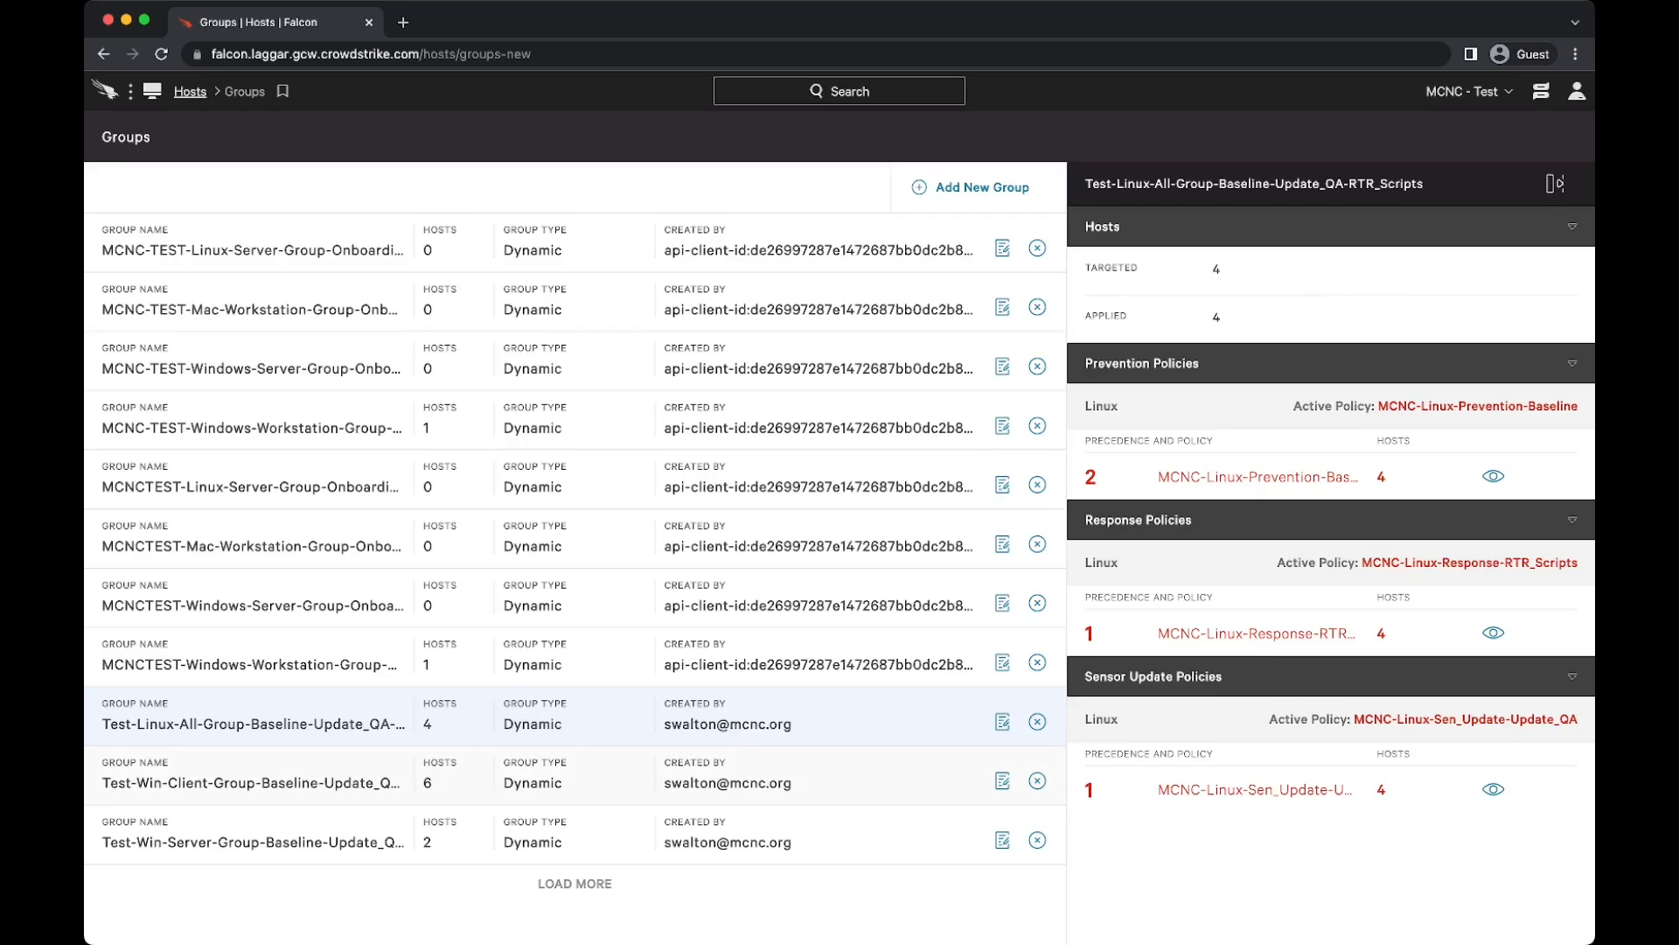
Step: Open the Test-Win-Client baseline group's assignment rule for editing and examine the attributes available as additional filters
{"action": "left_click", "coordinate": [970, 782]}
{"action": "left_click", "coordinate": [1003, 780]}
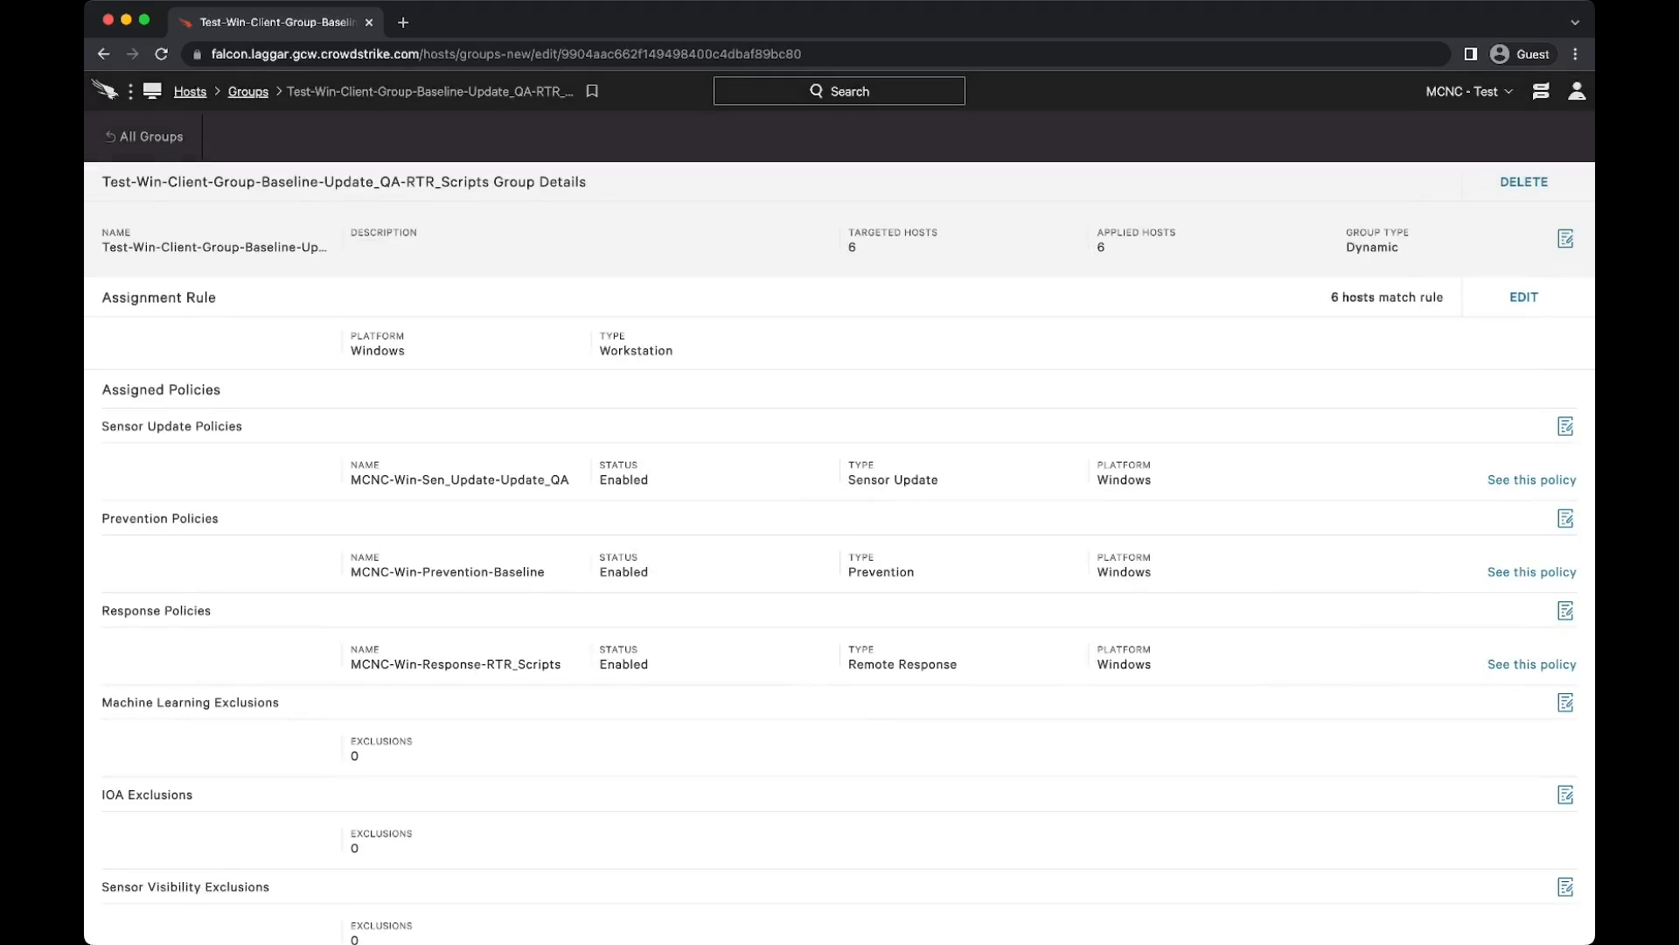
{"action": "left_click", "coordinate": [1523, 296]}
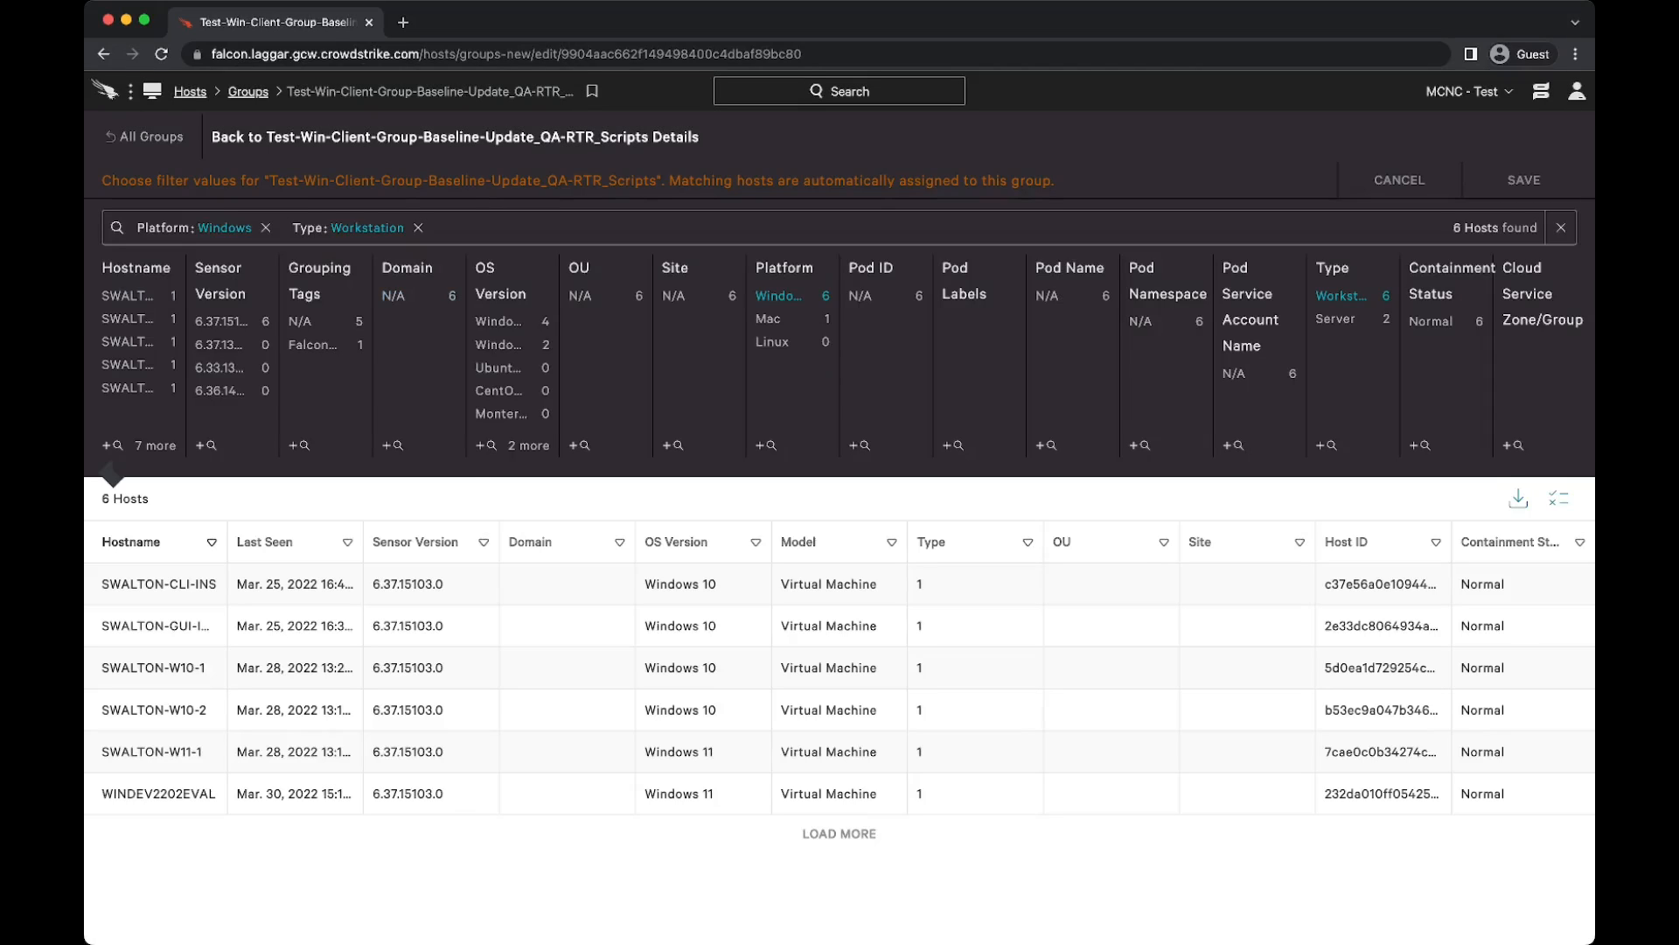
{"action": "left_click", "coordinate": [490, 228]}
{"action": "scroll", "coordinate": [472, 338], "scroll_direction": "down", "scroll_amount": 2}
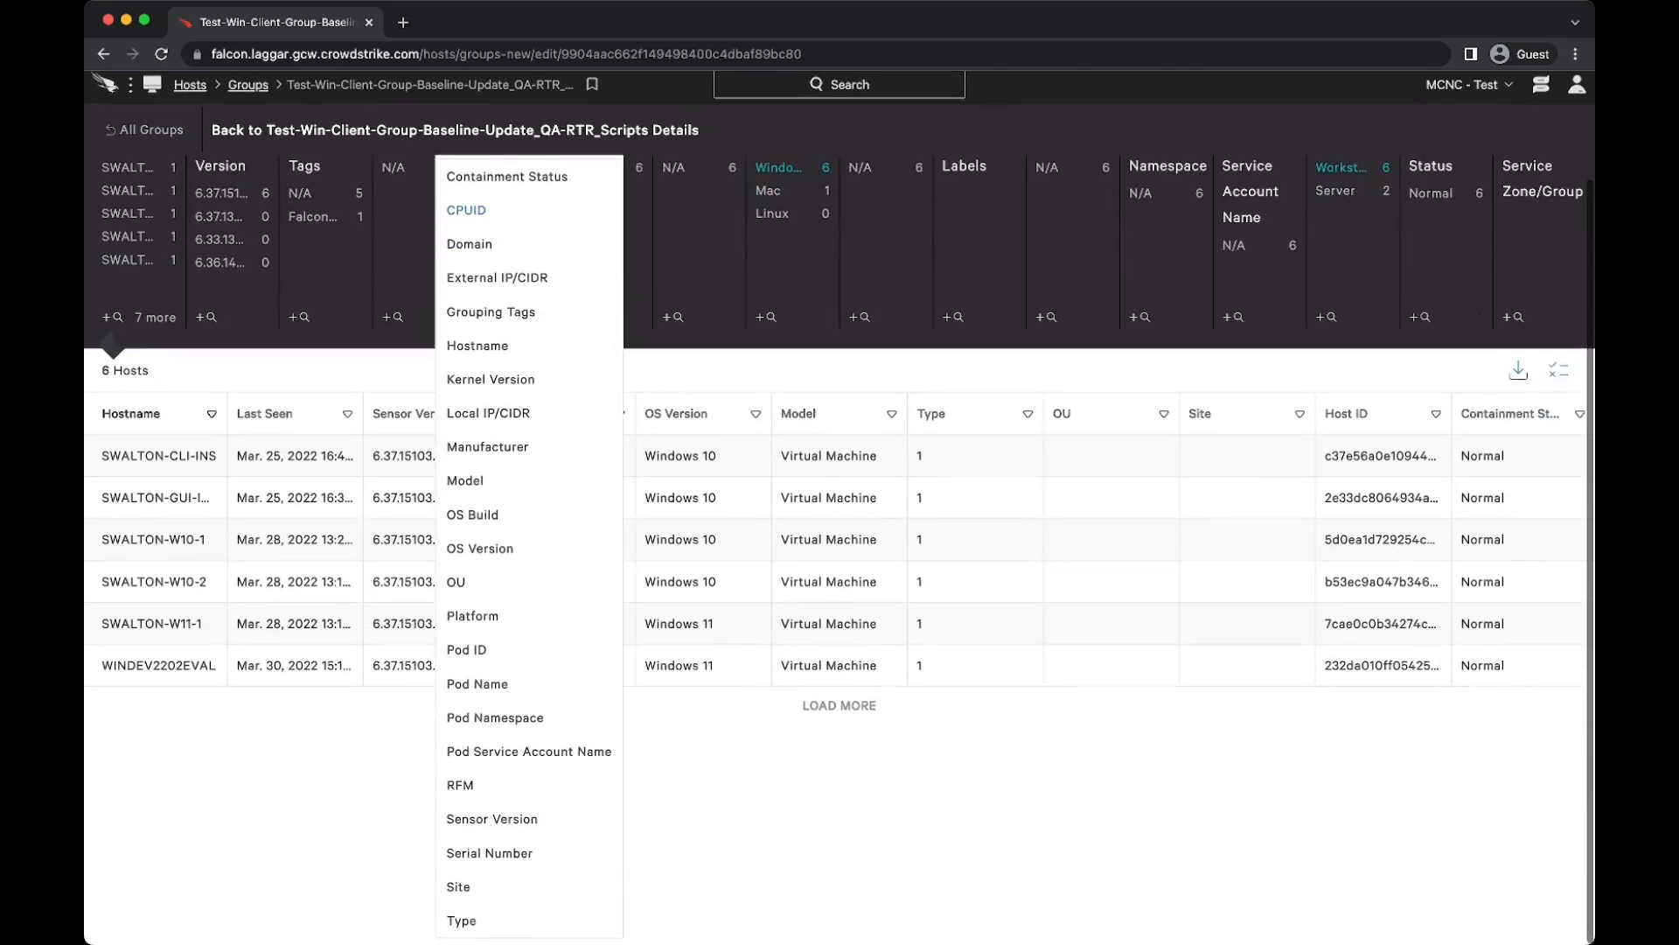
{"action": "scroll", "coordinate": [472, 657], "scroll_direction": "up", "scroll_amount": 2}
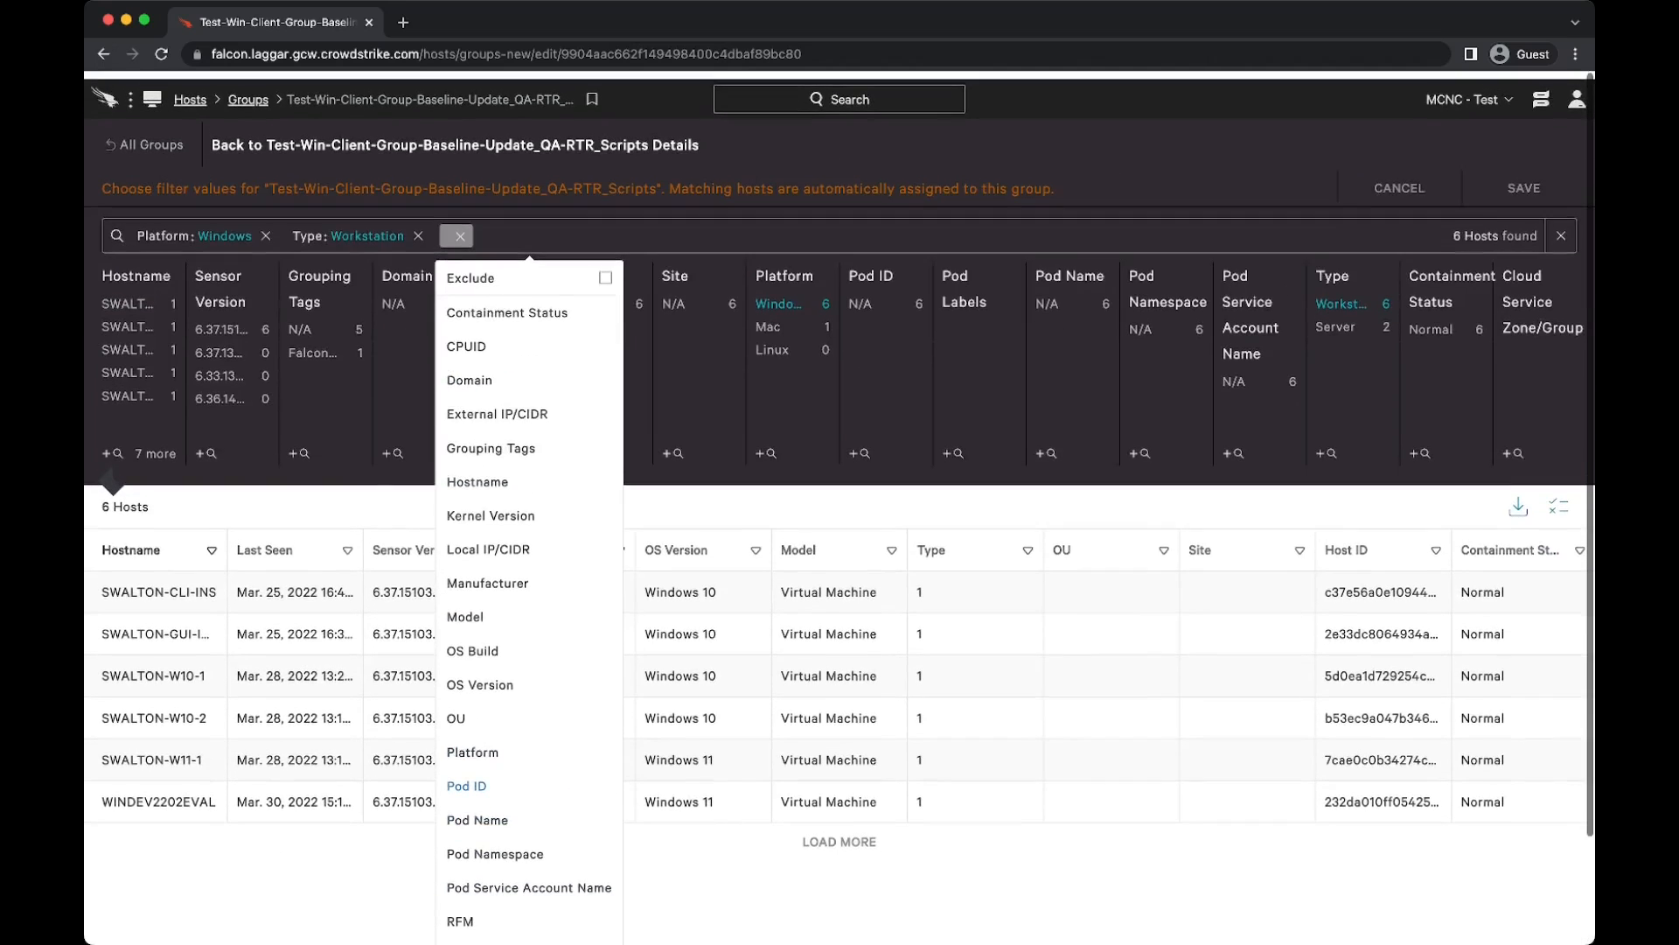
{"action": "scroll", "coordinate": [466, 778], "scroll_direction": "down", "scroll_amount": 2}
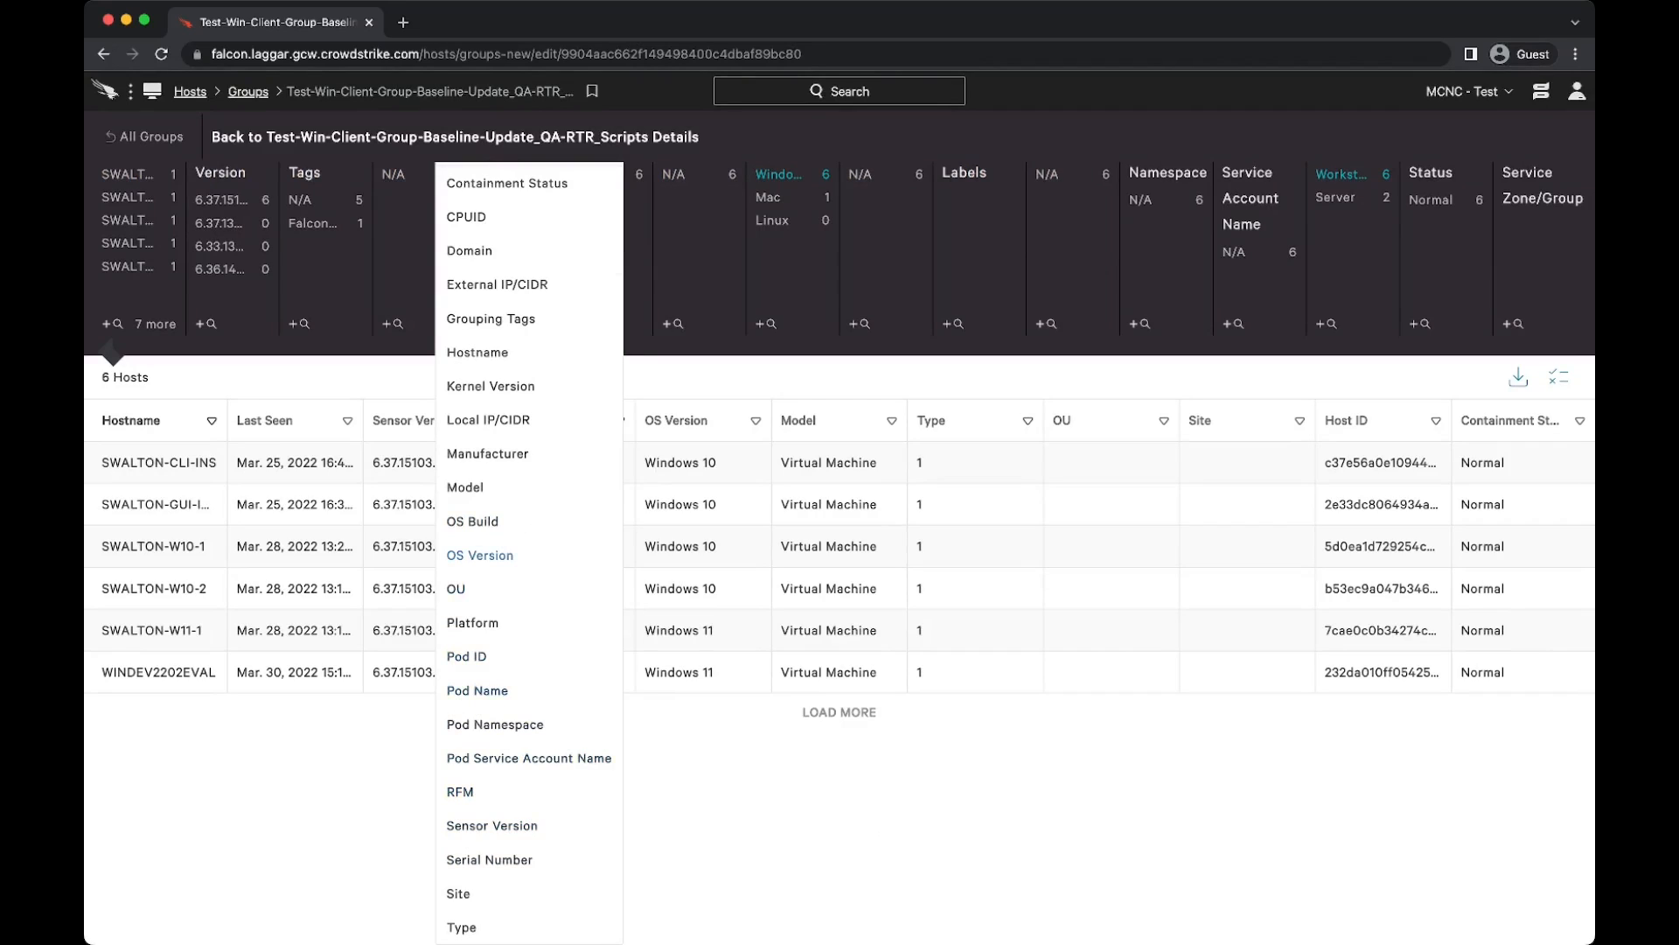
{"action": "scroll", "coordinate": [480, 555], "scroll_direction": "up", "scroll_amount": 3}
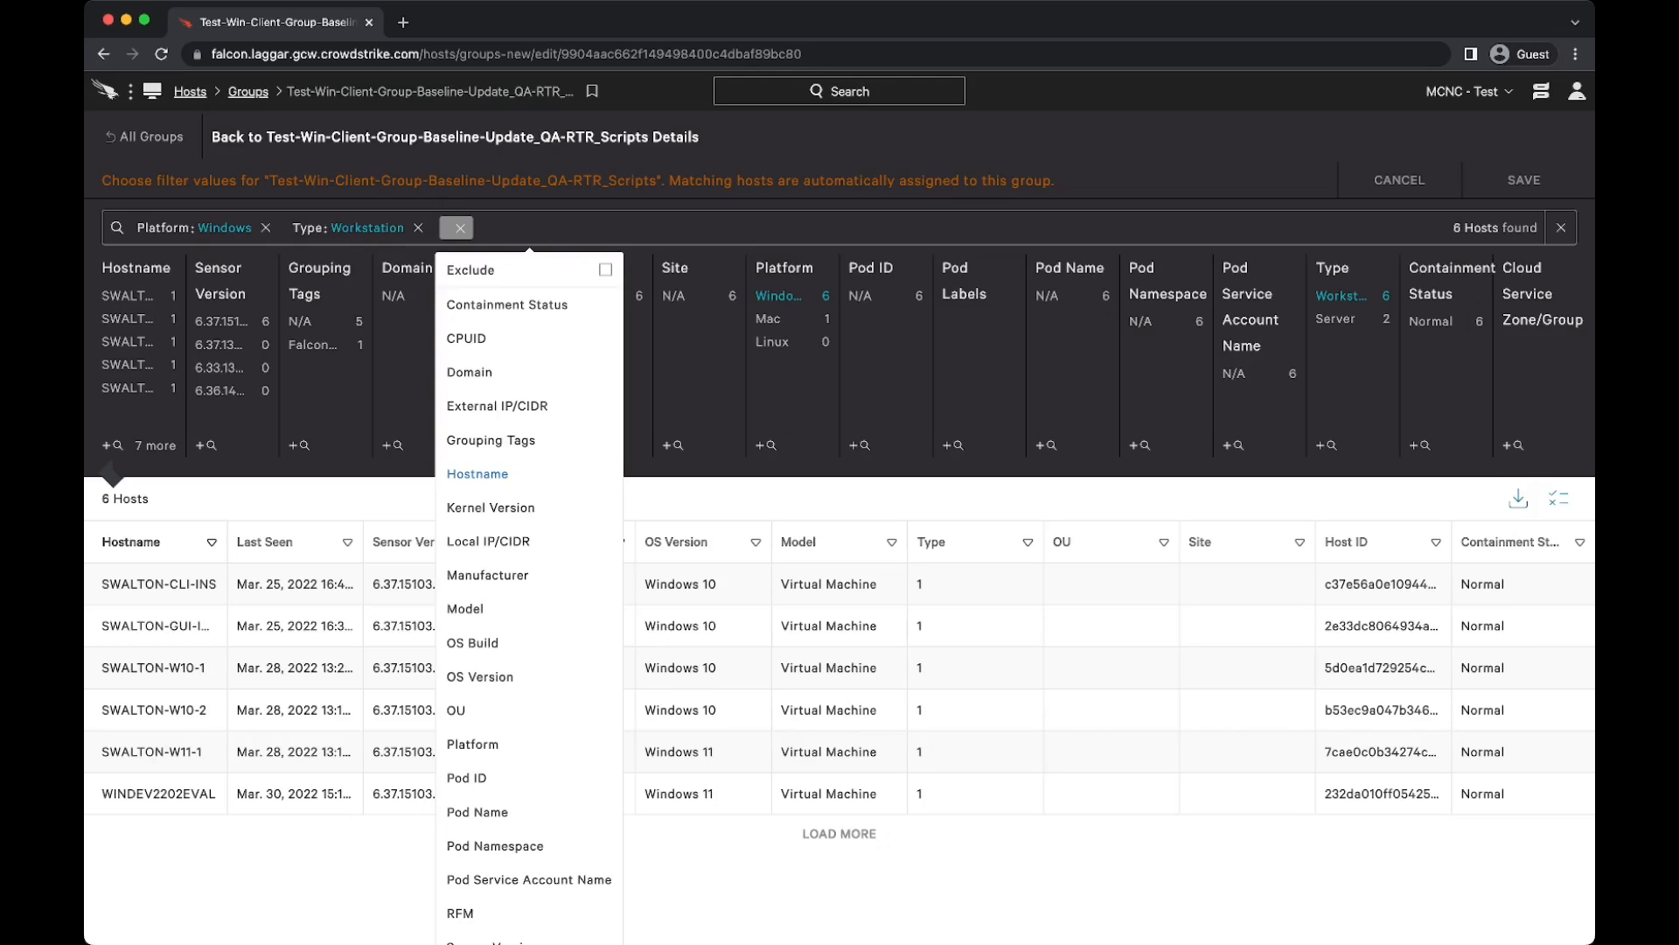
Step: Try narrowing the assignment rule with the grouping tag FalconGroupingTags/CLI-Install, and remove that filter again
{"action": "left_click", "coordinate": [491, 440]}
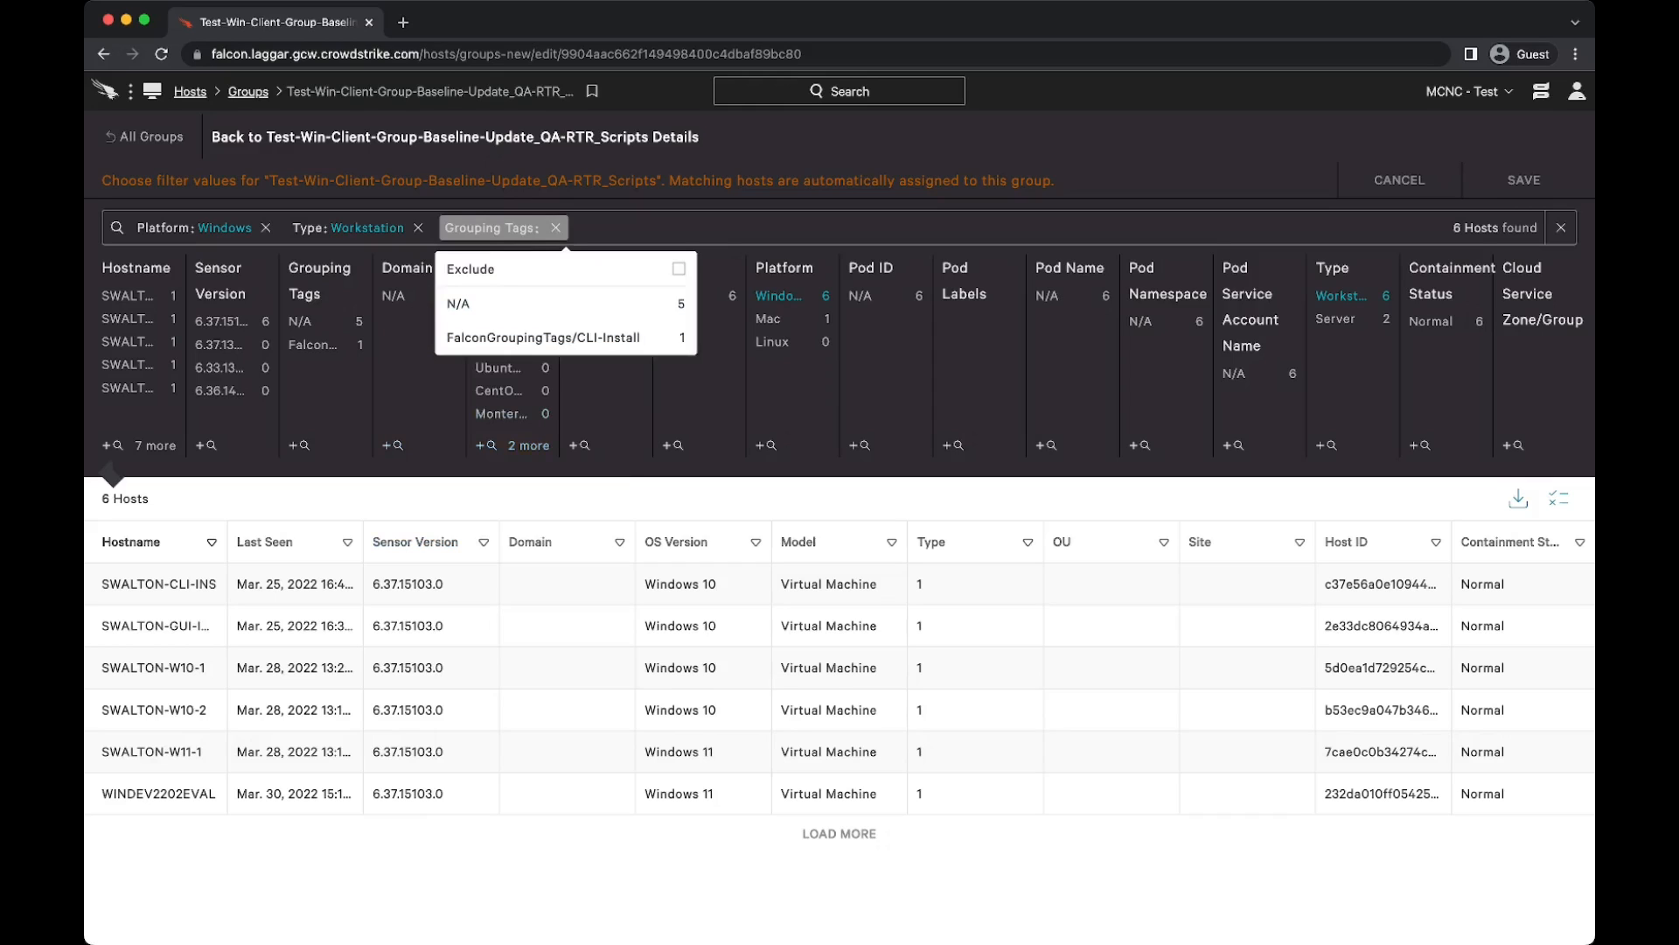
{"action": "left_click", "coordinate": [542, 338]}
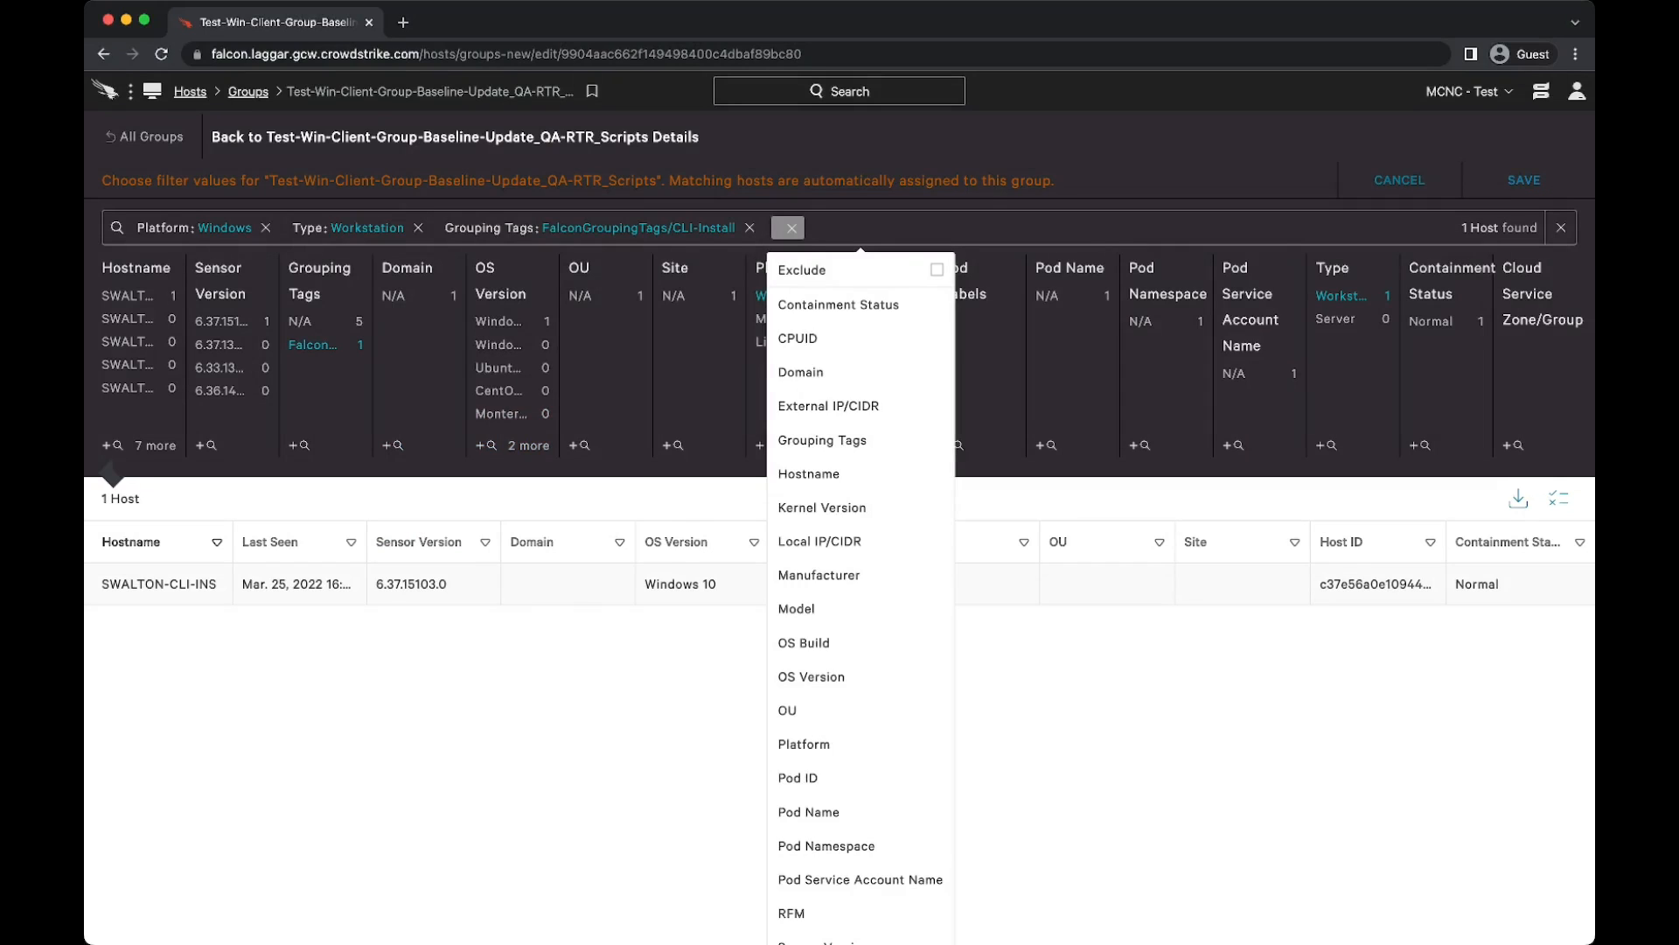
{"action": "key", "text": "Escape"}
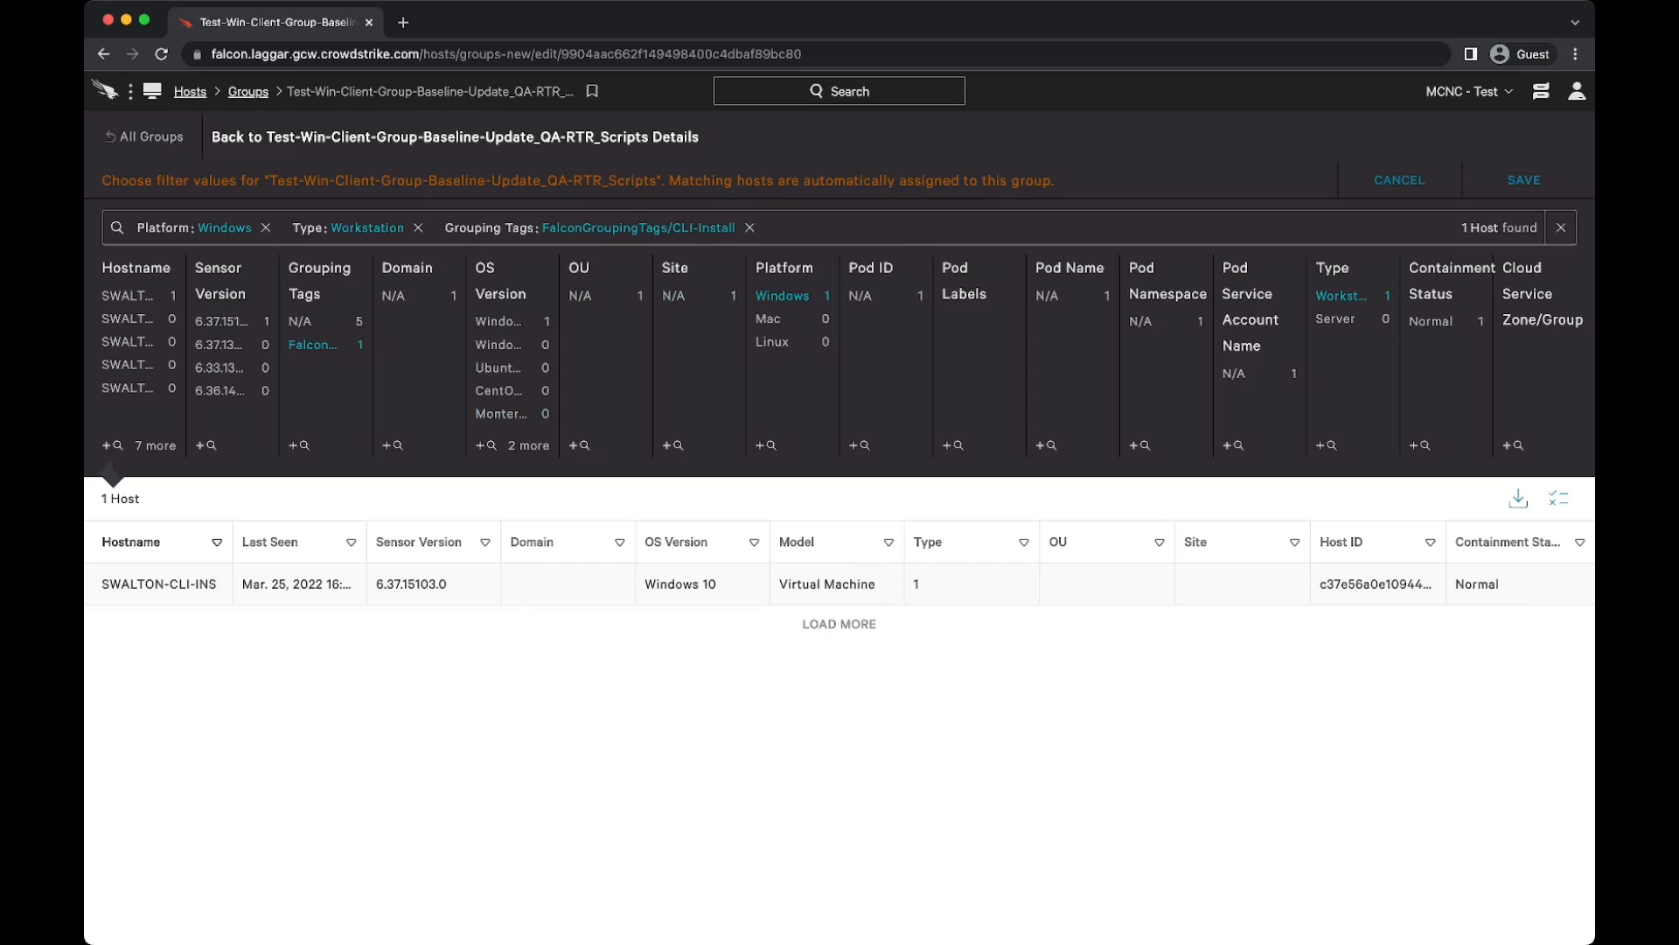
{"action": "left_click", "coordinate": [639, 228]}
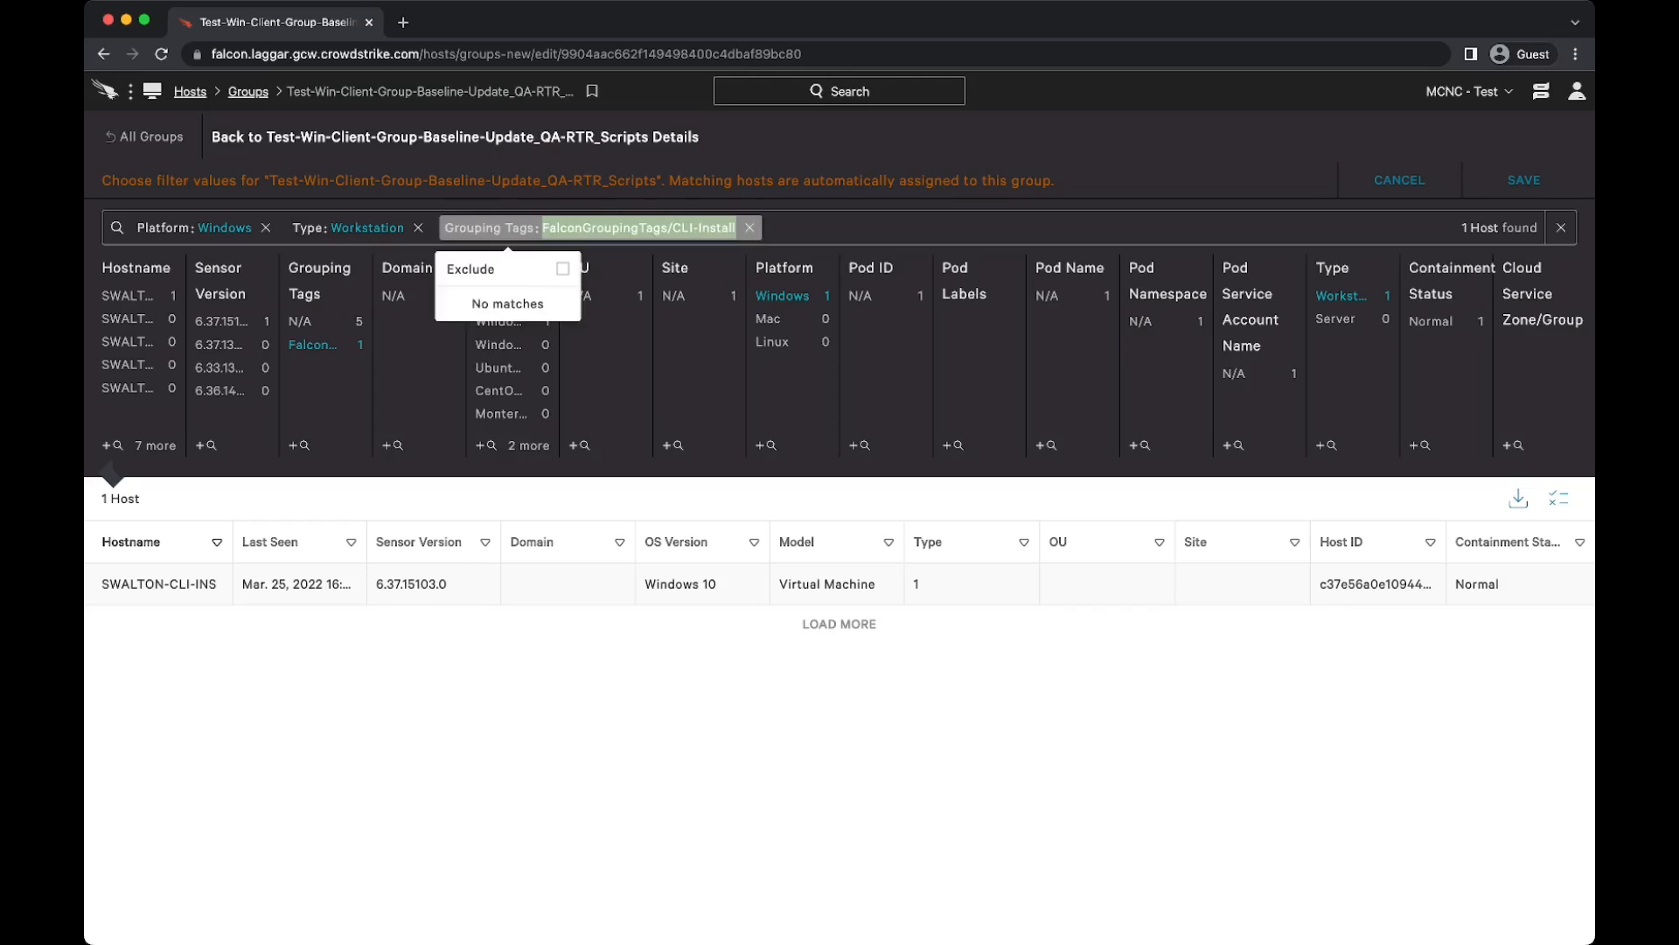
{"action": "key", "text": "Escape"}
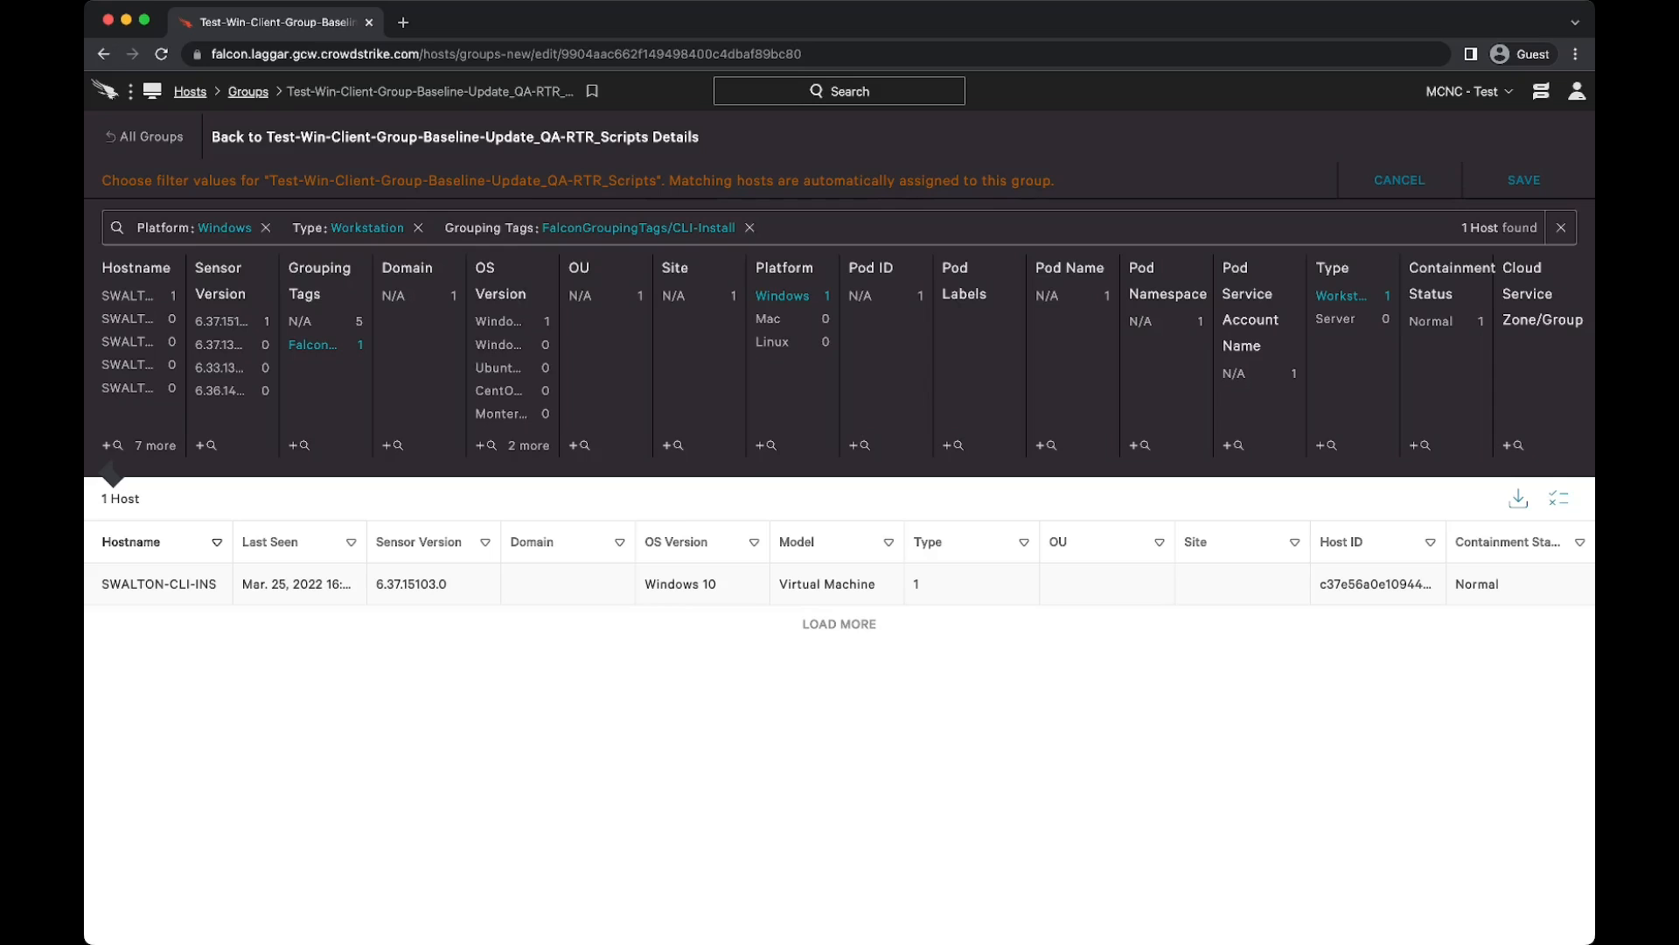
{"action": "left_click", "coordinate": [750, 227]}
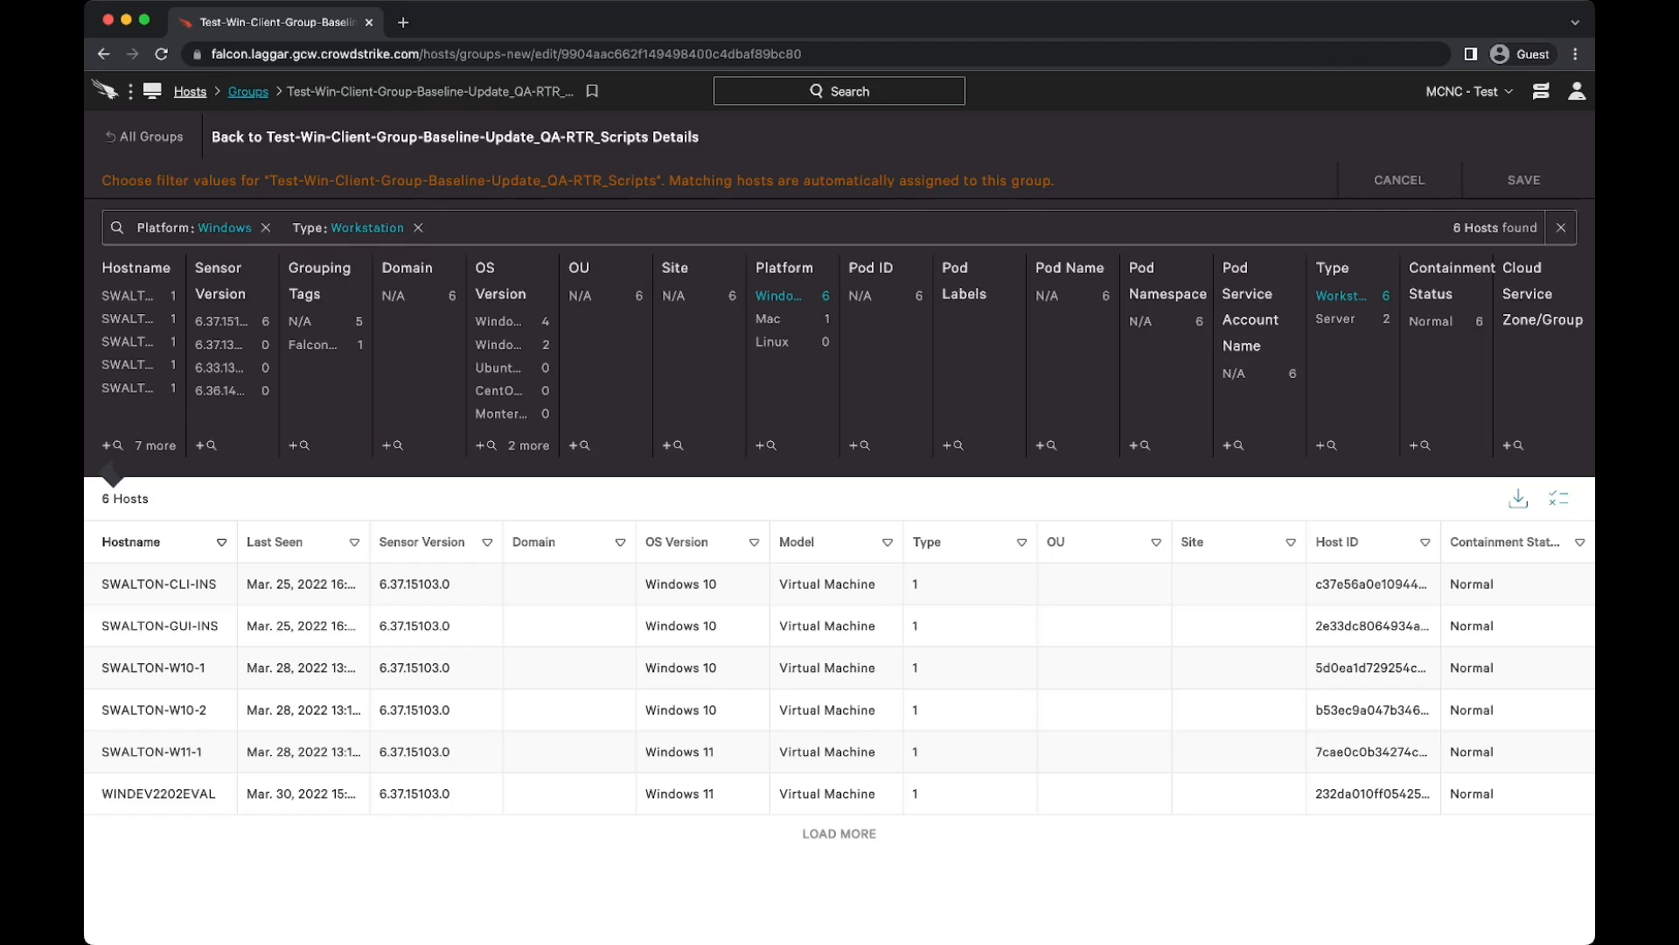
Step: From the Groups list, create a static-by-hostname group named test with the description test, and open its selection of hosts to add
{"action": "left_click", "coordinate": [249, 91]}
{"action": "left_click", "coordinate": [1456, 187]}
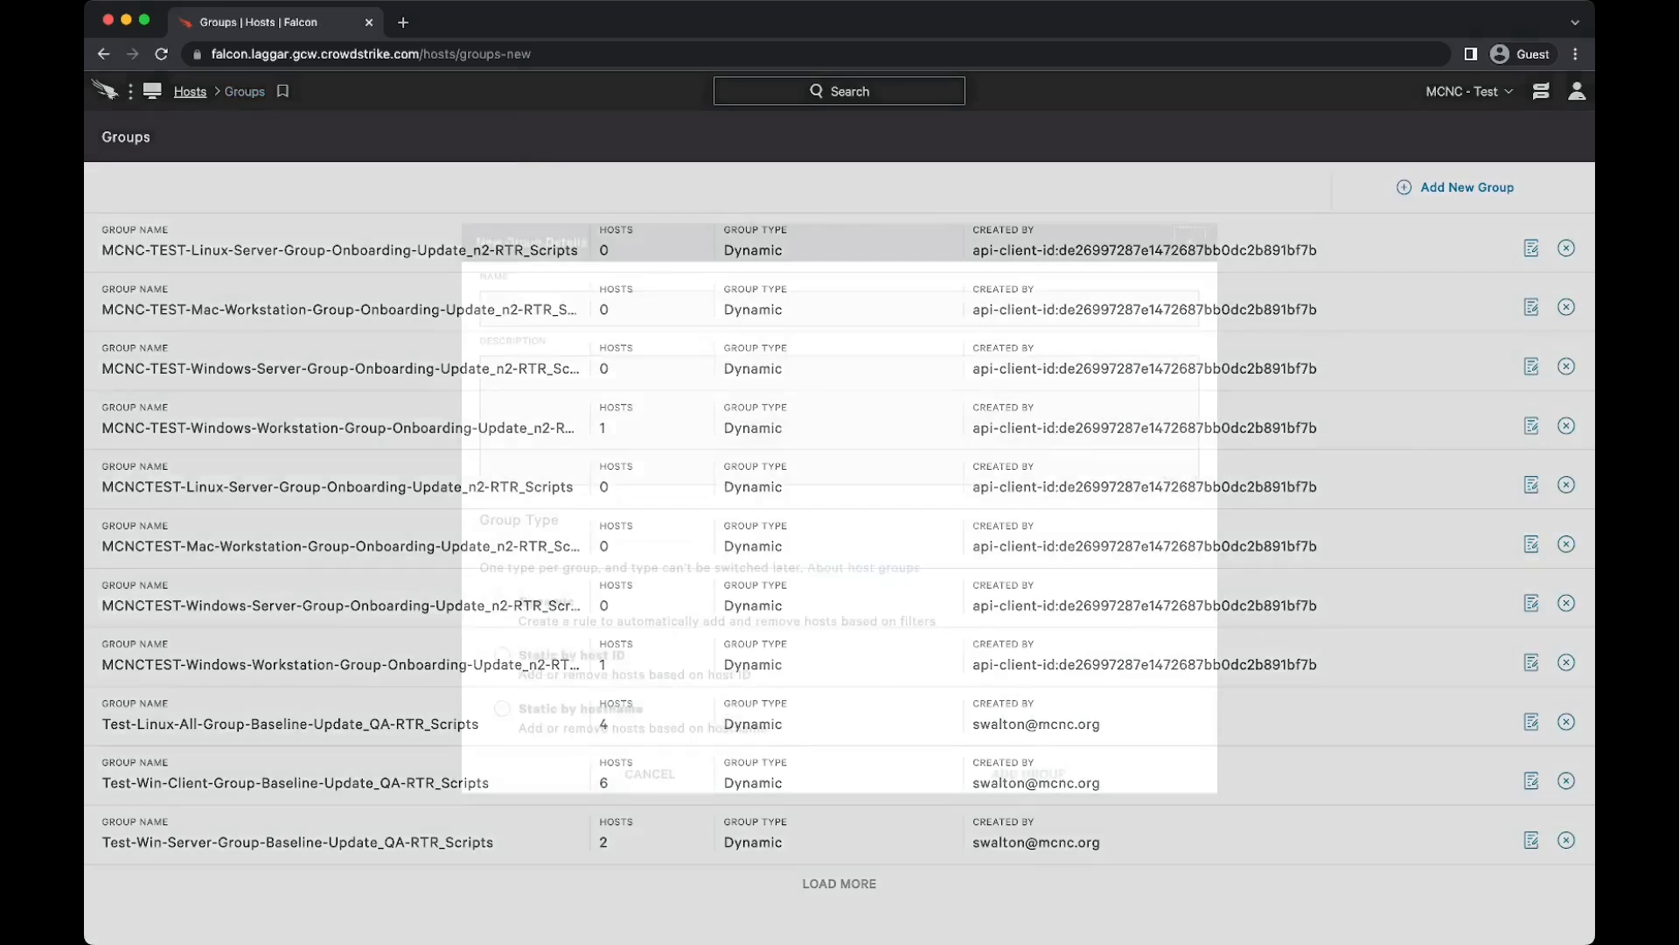
{"action": "key", "text": "Tab"}
{"action": "type", "text": "test"}
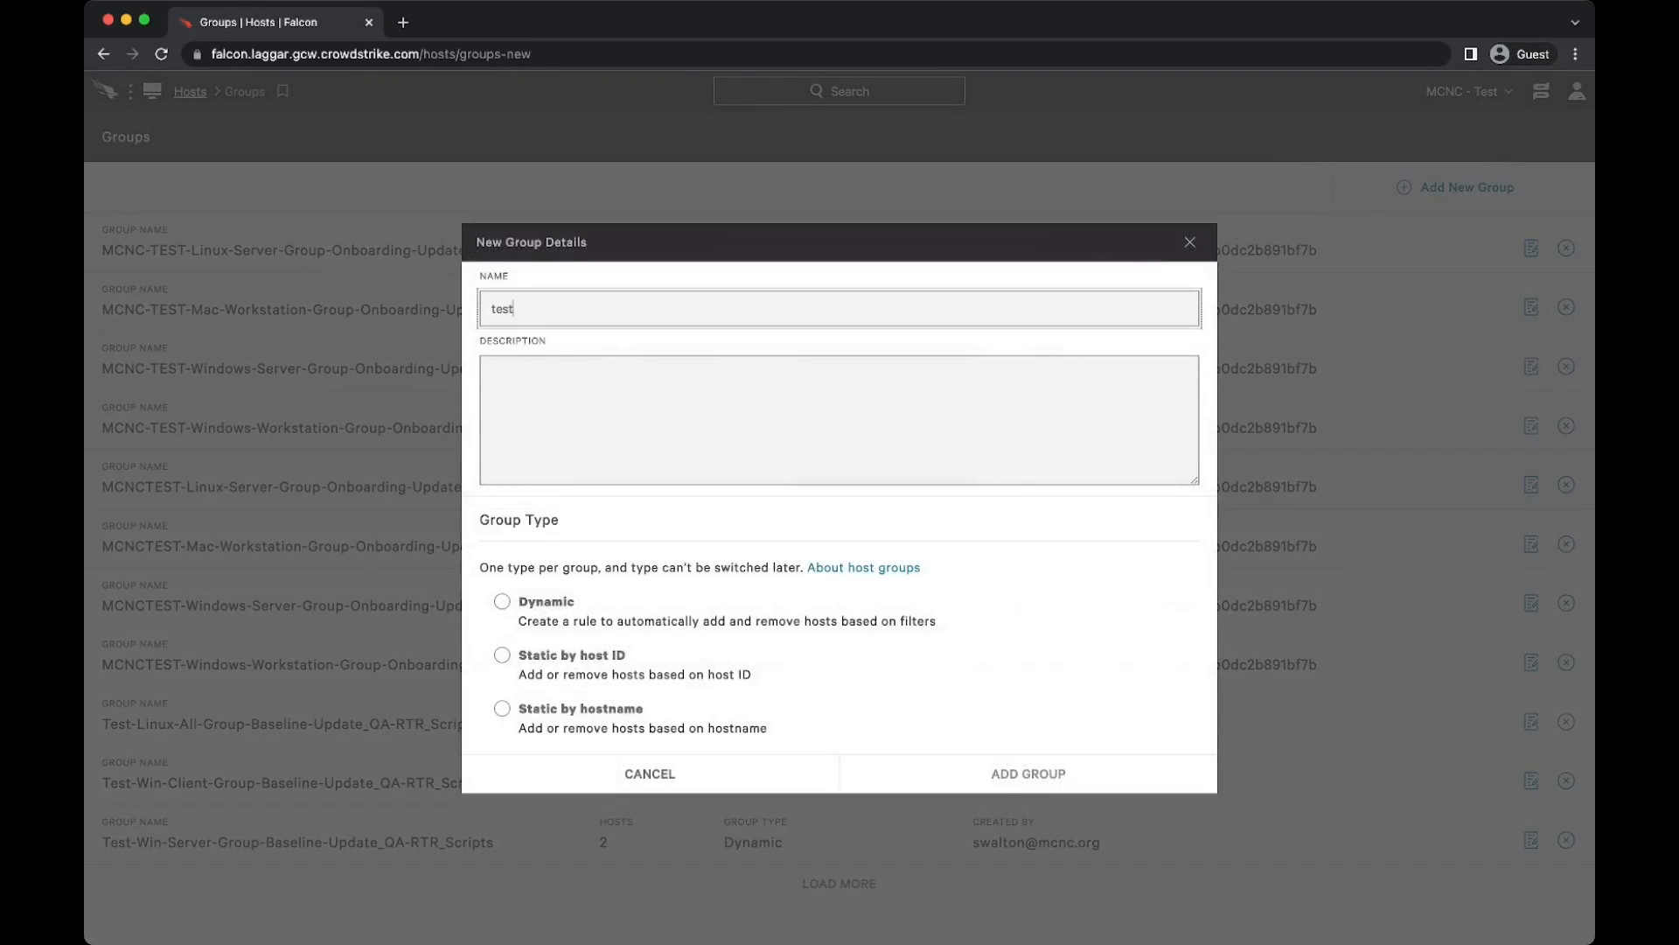
{"action": "key", "text": "Tab"}
{"action": "type", "text": "test"}
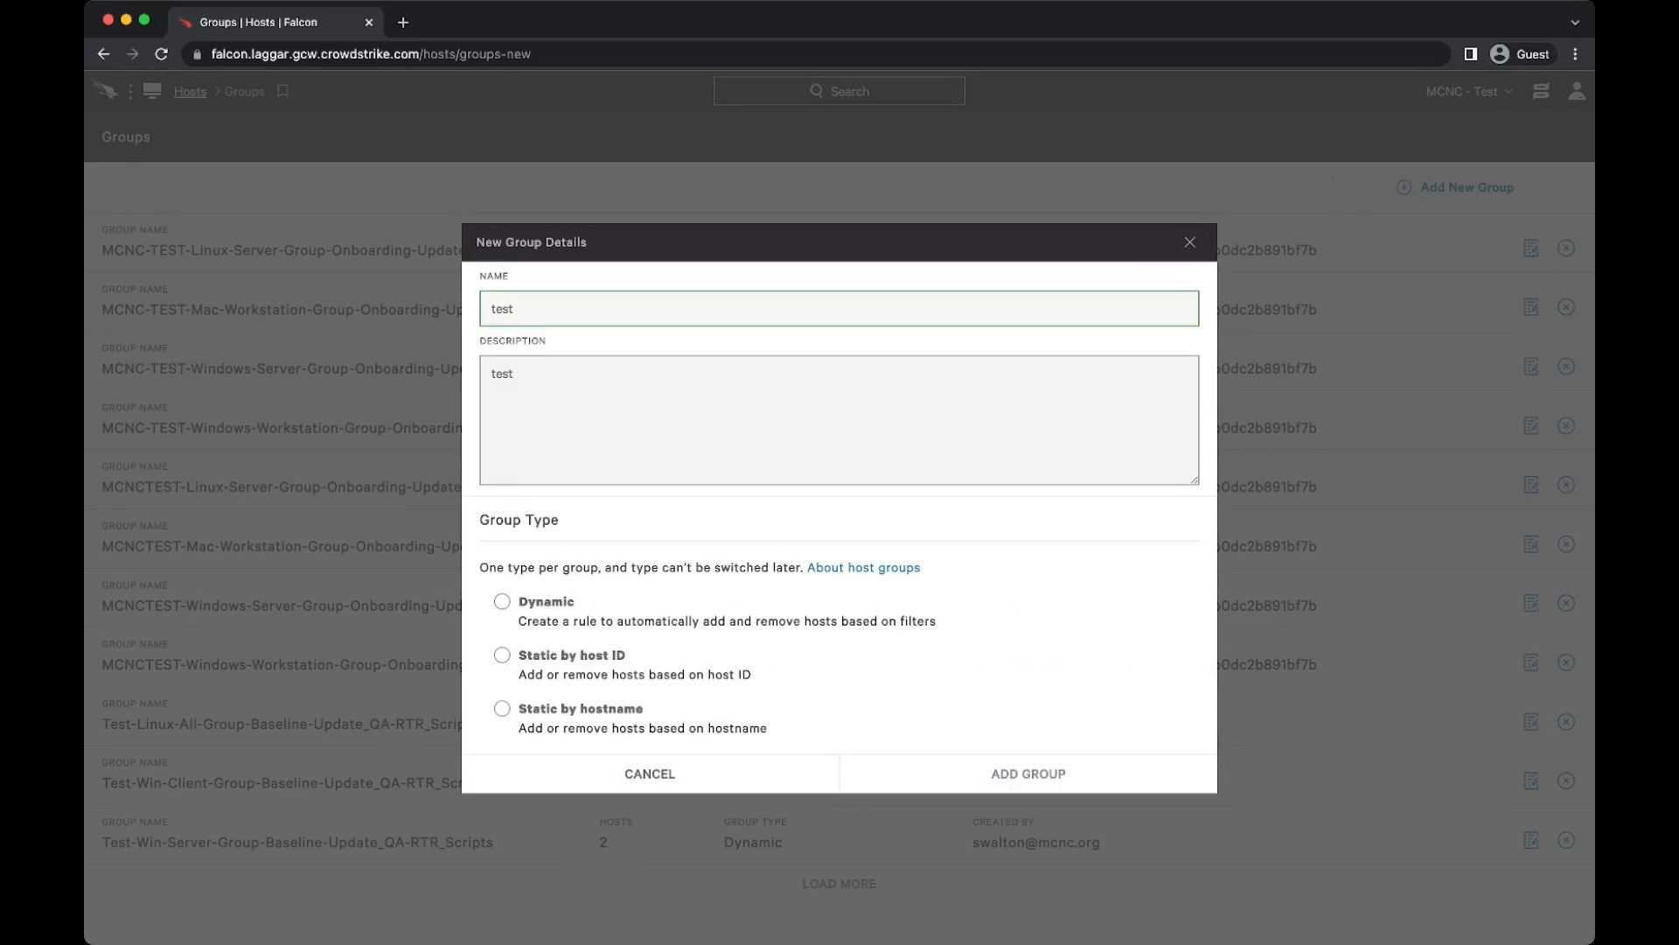
{"action": "left_click", "coordinate": [502, 709]}
{"action": "left_click", "coordinate": [1028, 774]}
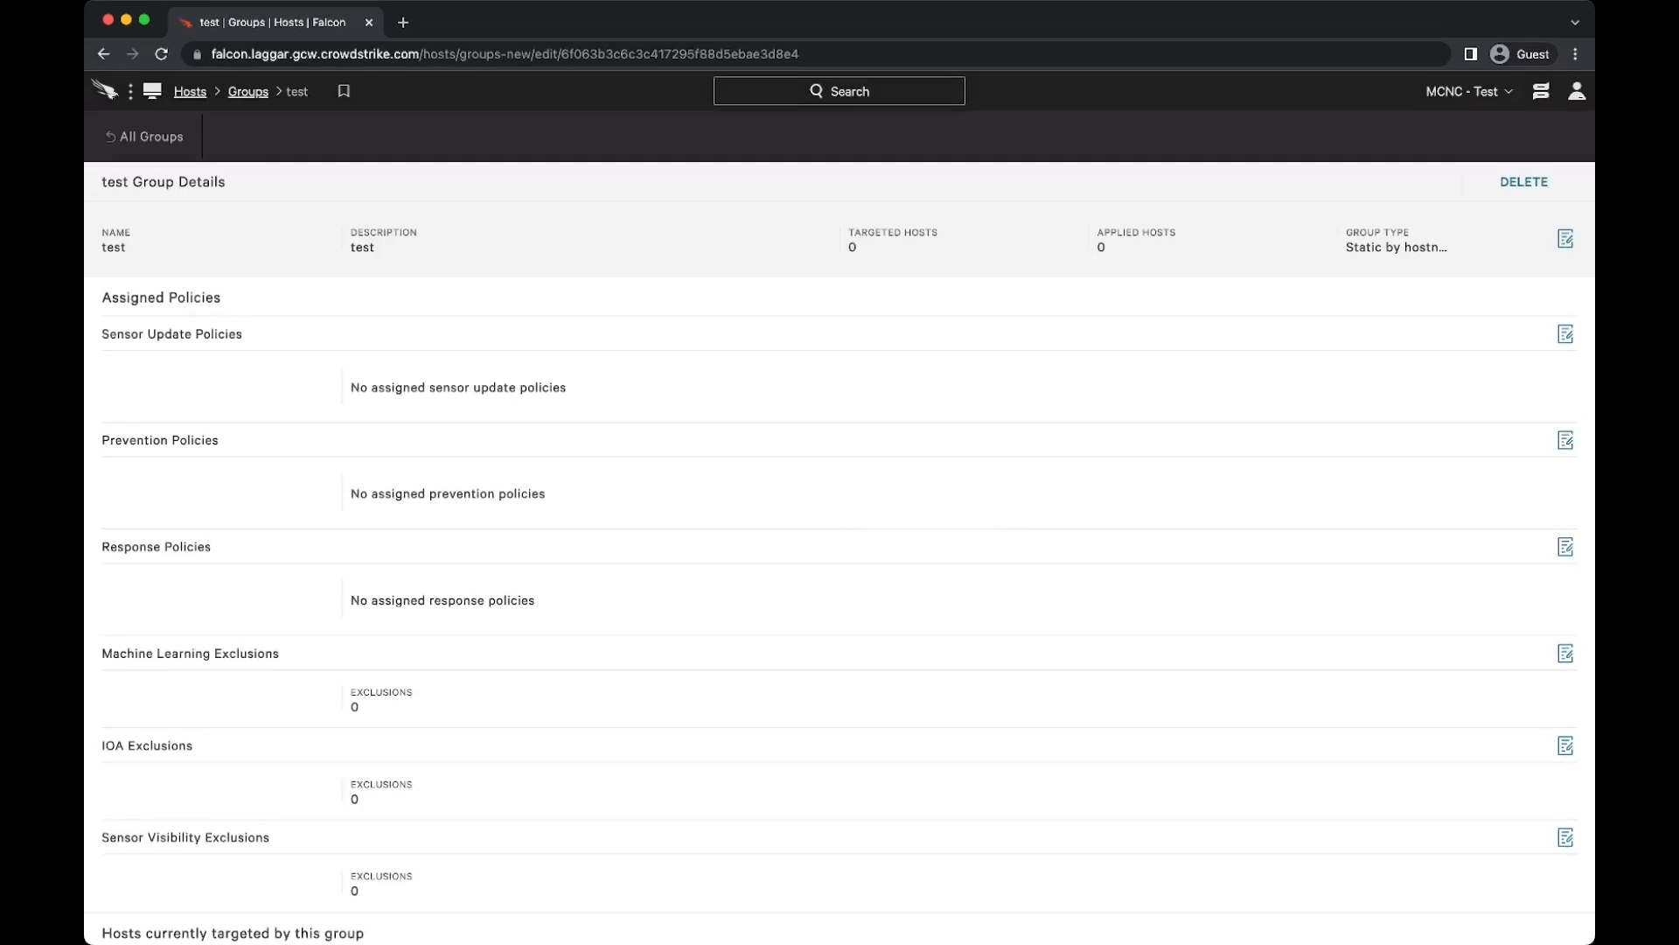
{"action": "scroll", "coordinate": [840, 560], "scroll_direction": "down", "scroll_amount": 5}
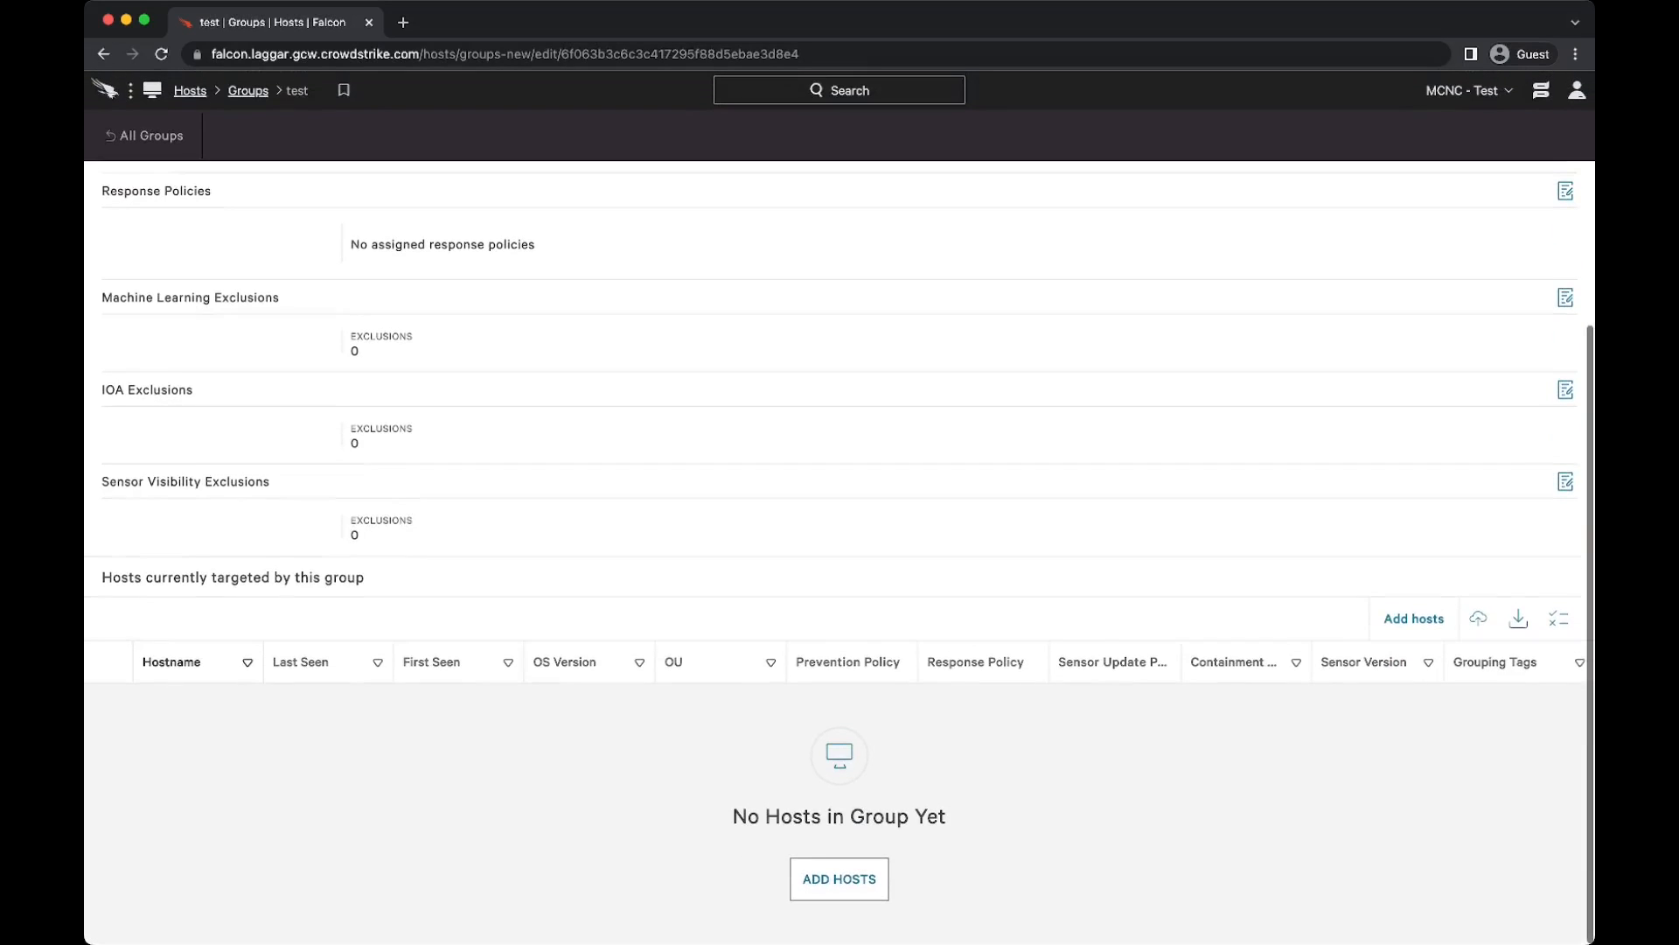
{"action": "left_click", "coordinate": [839, 878]}
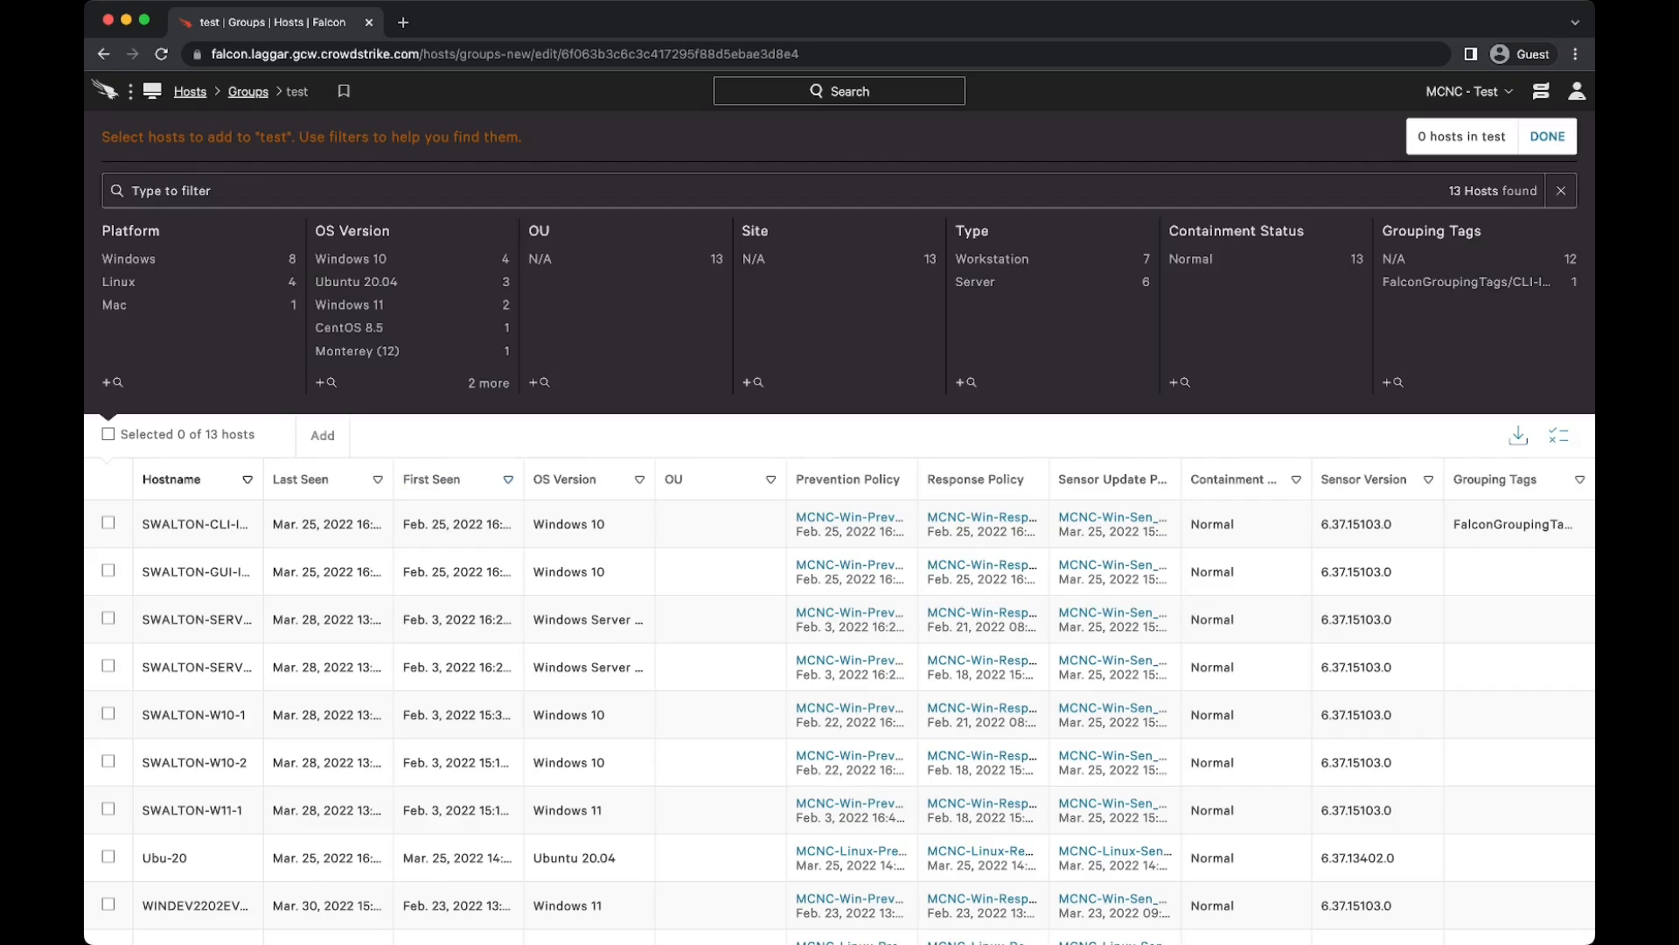
Step: Try selecting individual hosts among the first four in the list for the test group, and clear the selections again
{"action": "left_click", "coordinate": [109, 523]}
{"action": "left_click", "coordinate": [107, 619], "text": "shift"}
{"action": "left_click", "coordinate": [107, 666]}
{"action": "left_click", "coordinate": [108, 667]}
{"action": "left_click", "coordinate": [107, 619]}
{"action": "left_click", "coordinate": [107, 570]}
{"action": "left_click", "coordinate": [107, 523]}
{"action": "left_click", "coordinate": [107, 523]}
{"action": "left_click", "coordinate": [108, 570]}
{"action": "left_click", "coordinate": [108, 523]}
{"action": "left_click", "coordinate": [109, 570]}
Step: Filter the candidate hosts by grouping tag FalconGroupingTags/CLI-Install, select the matching host, and finish by returning to the Groups list
{"action": "left_click", "coordinate": [237, 191]}
{"action": "type", "text": "tag"}
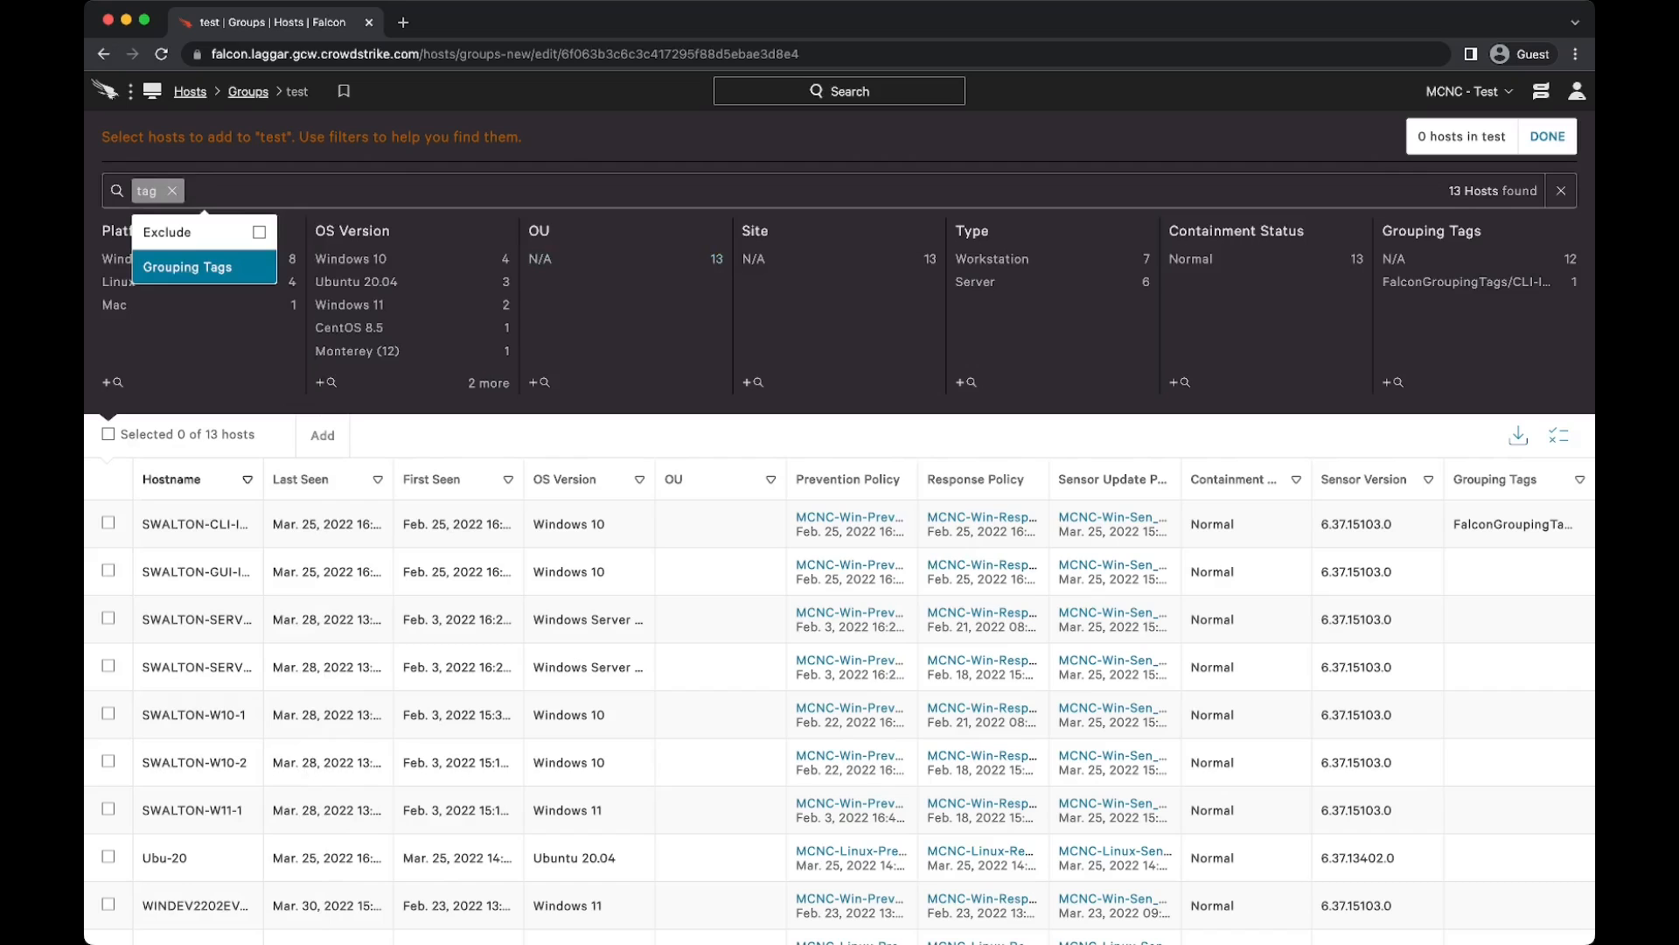
{"action": "key", "text": "Return"}
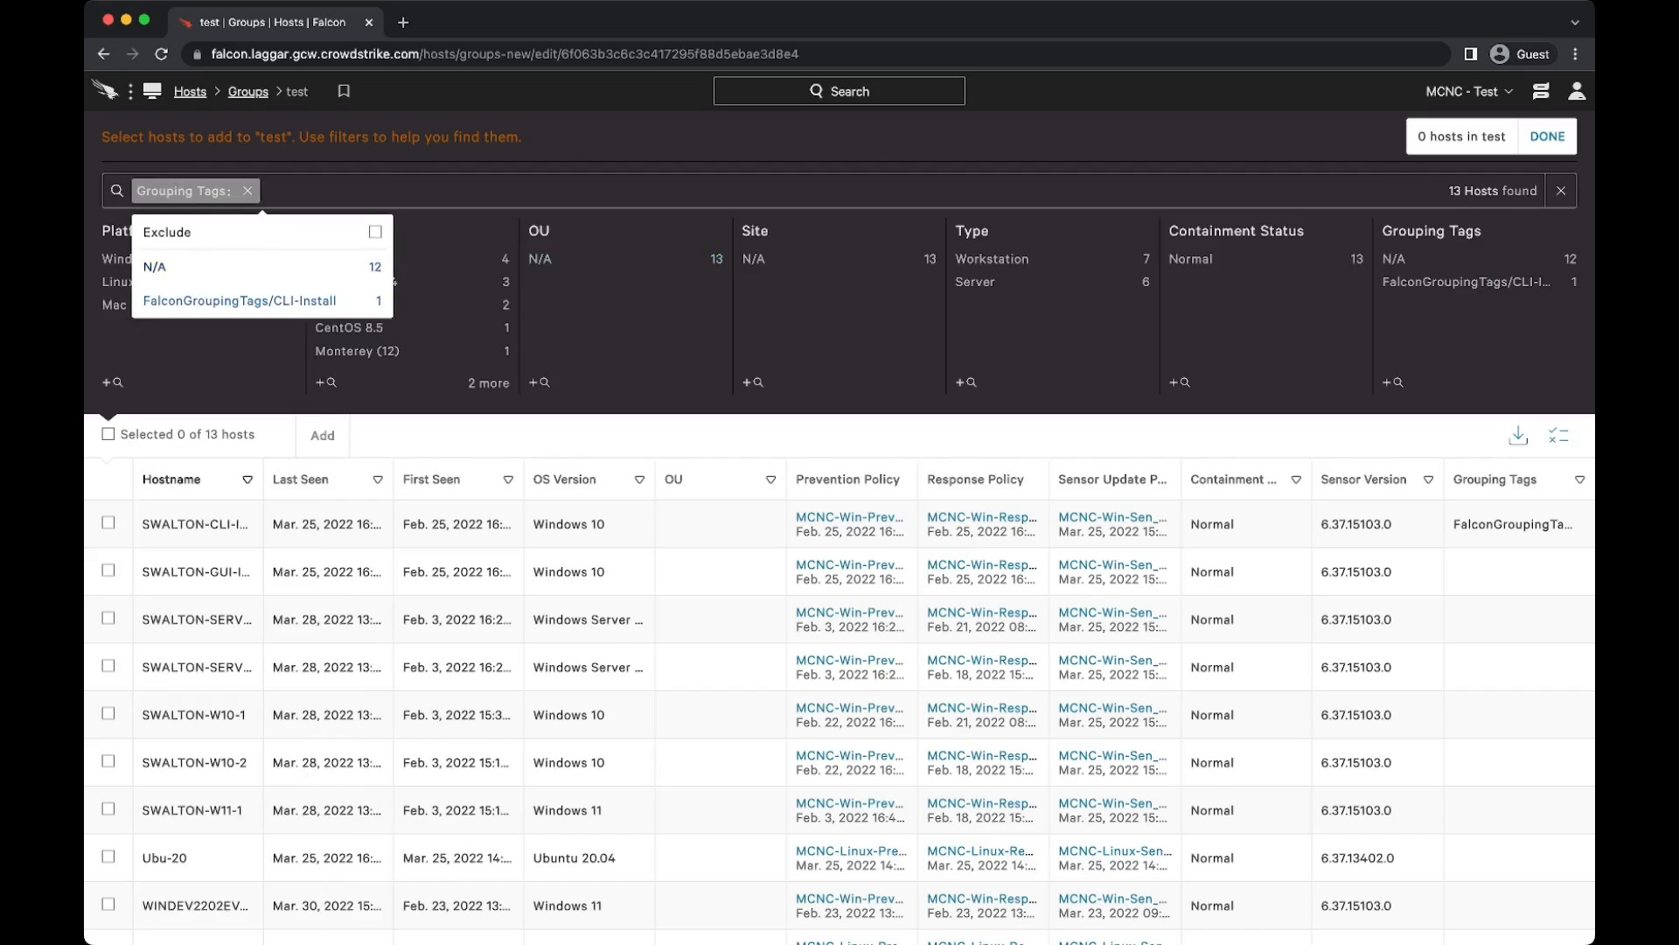
{"action": "key", "text": "Return"}
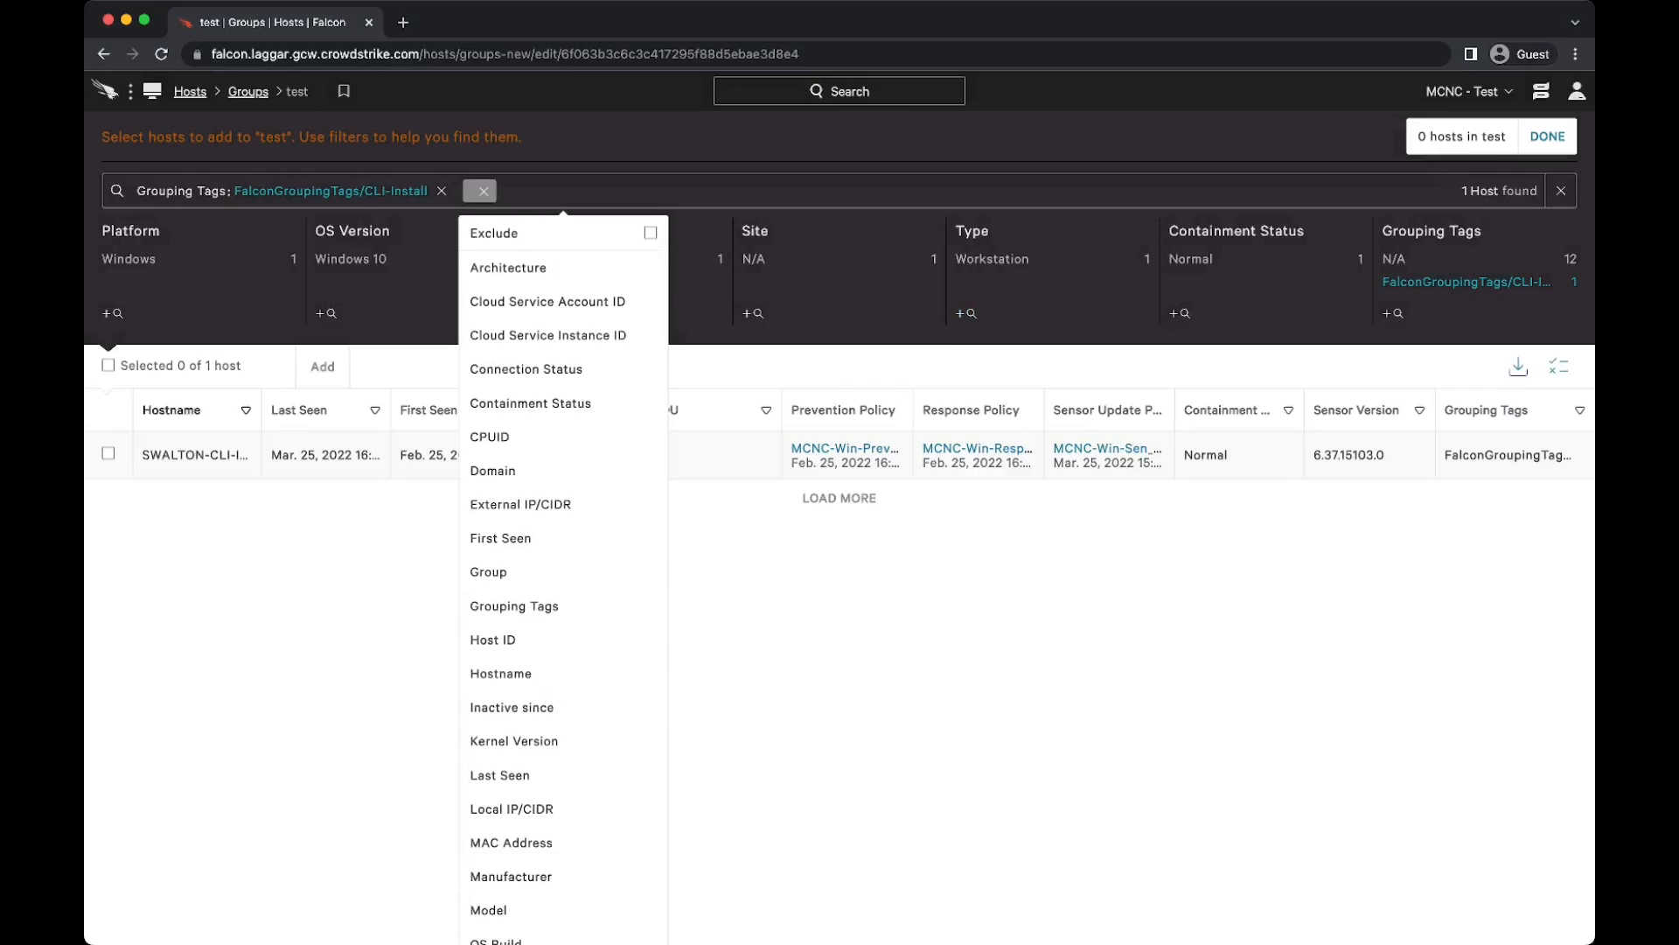
{"action": "left_click", "coordinate": [108, 454]}
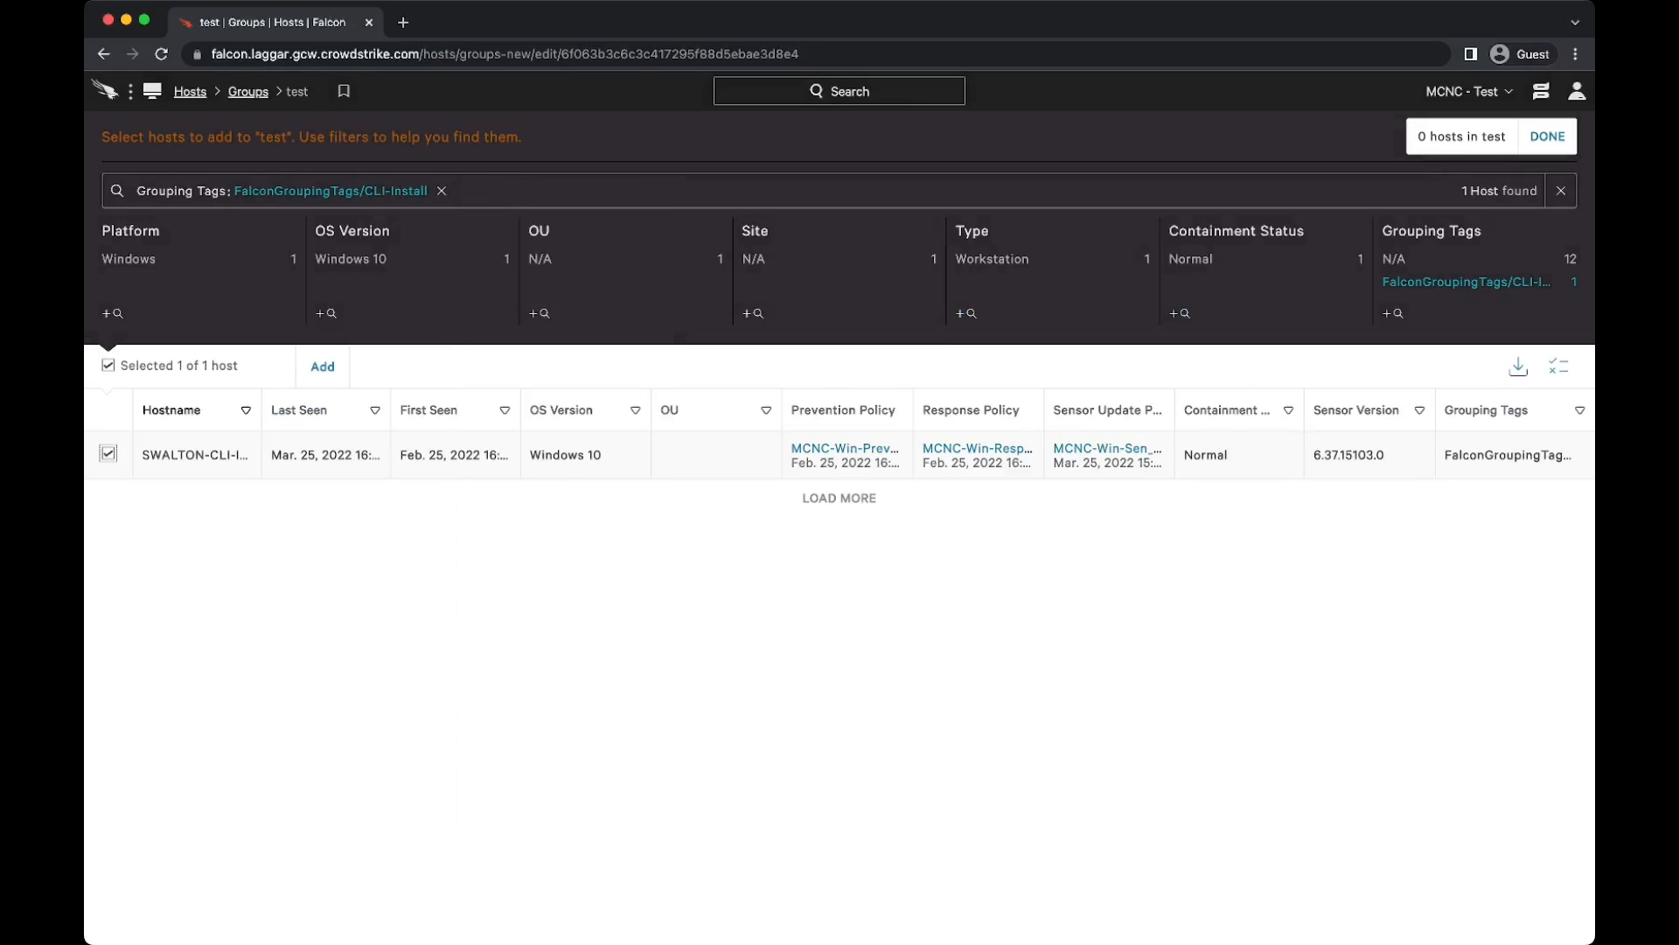
{"action": "left_click", "coordinate": [1547, 136]}
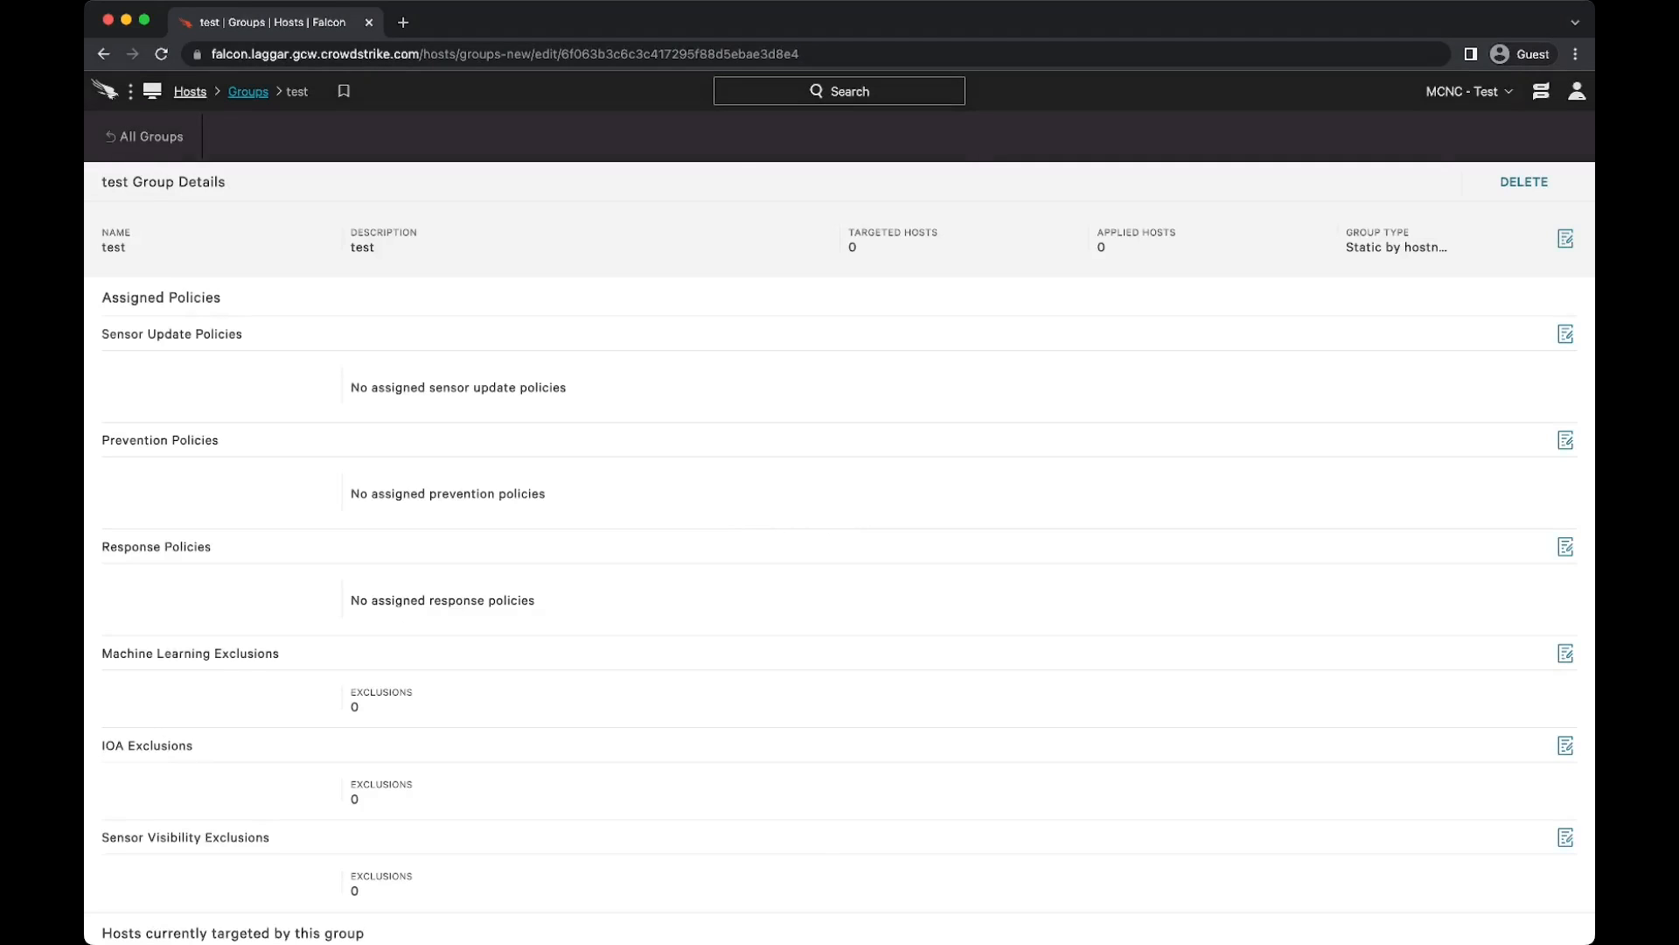
{"action": "left_click", "coordinate": [248, 92]}
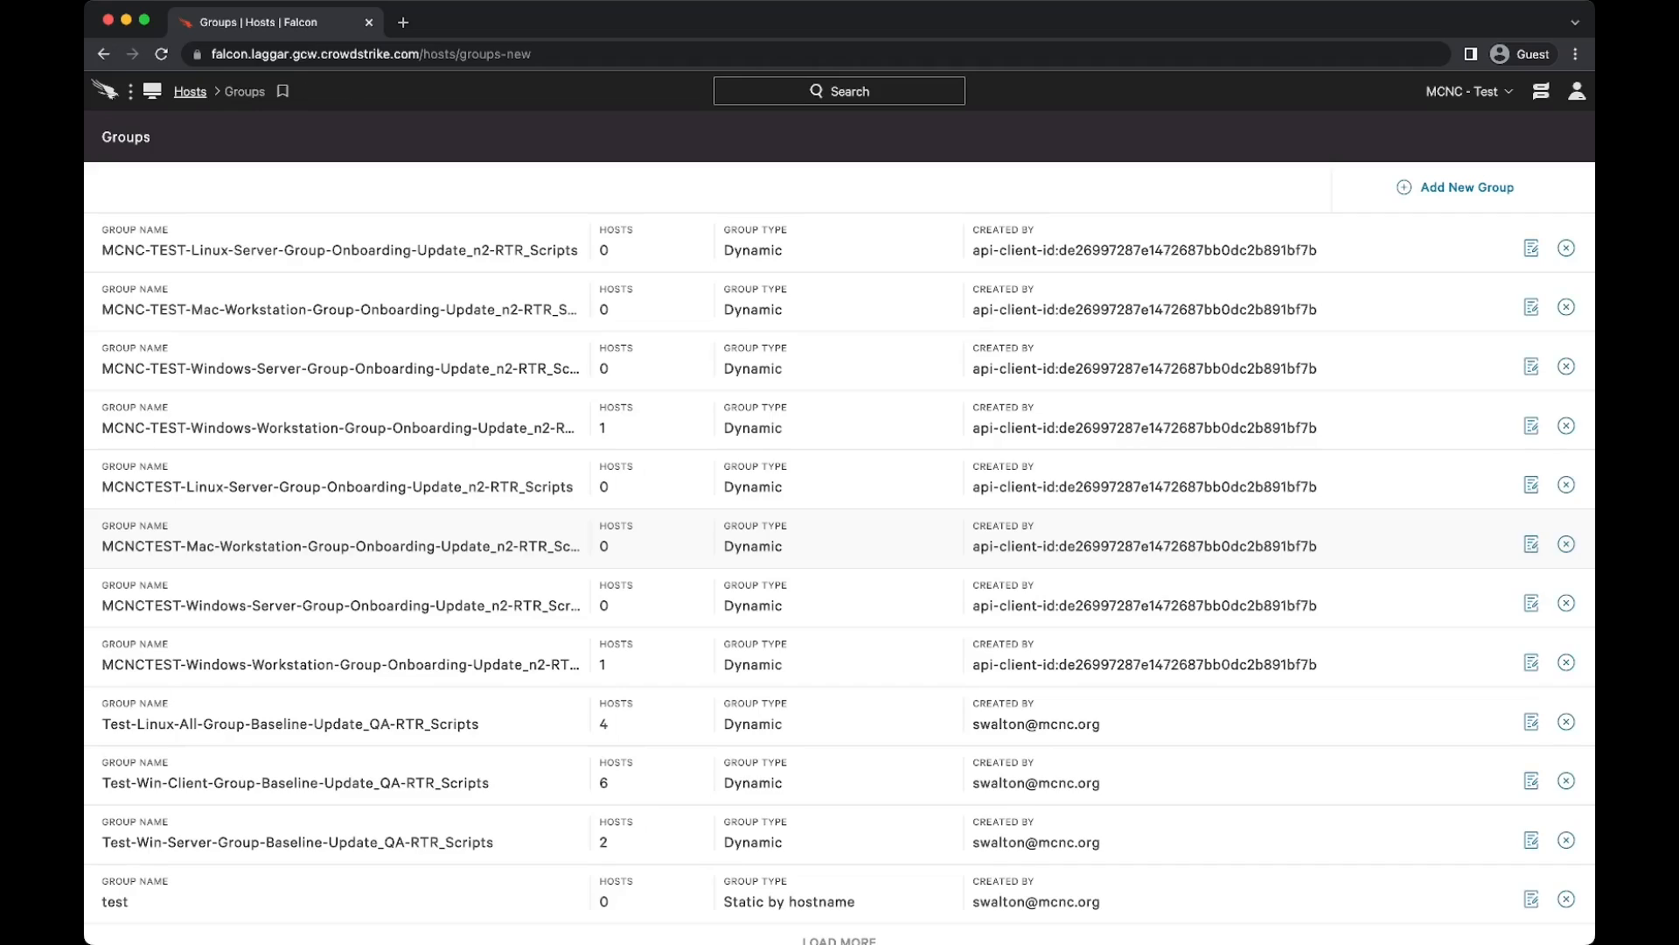